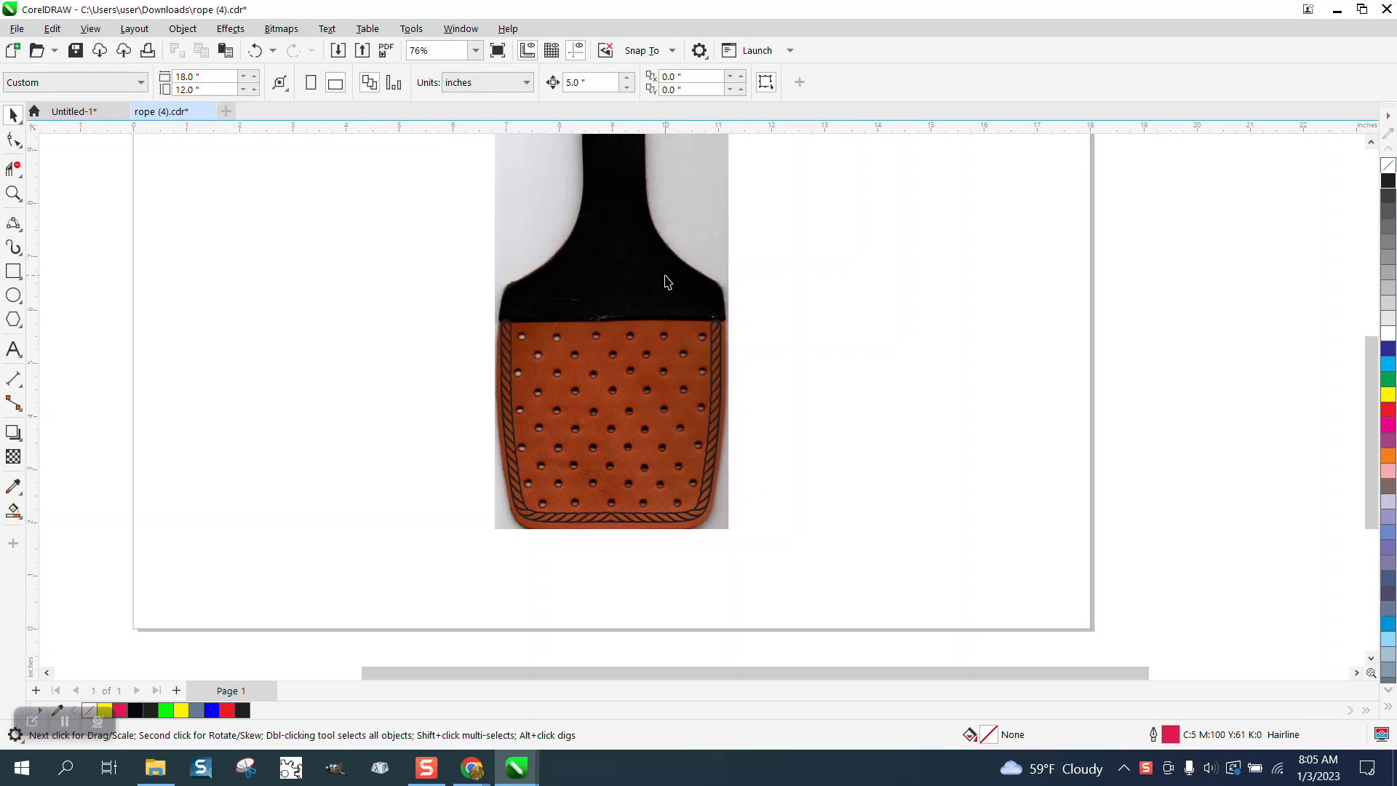
Move the paddle photo 5 inches left of the rope border and place a duplicate another 5 inches to its left
left_click(665, 276)
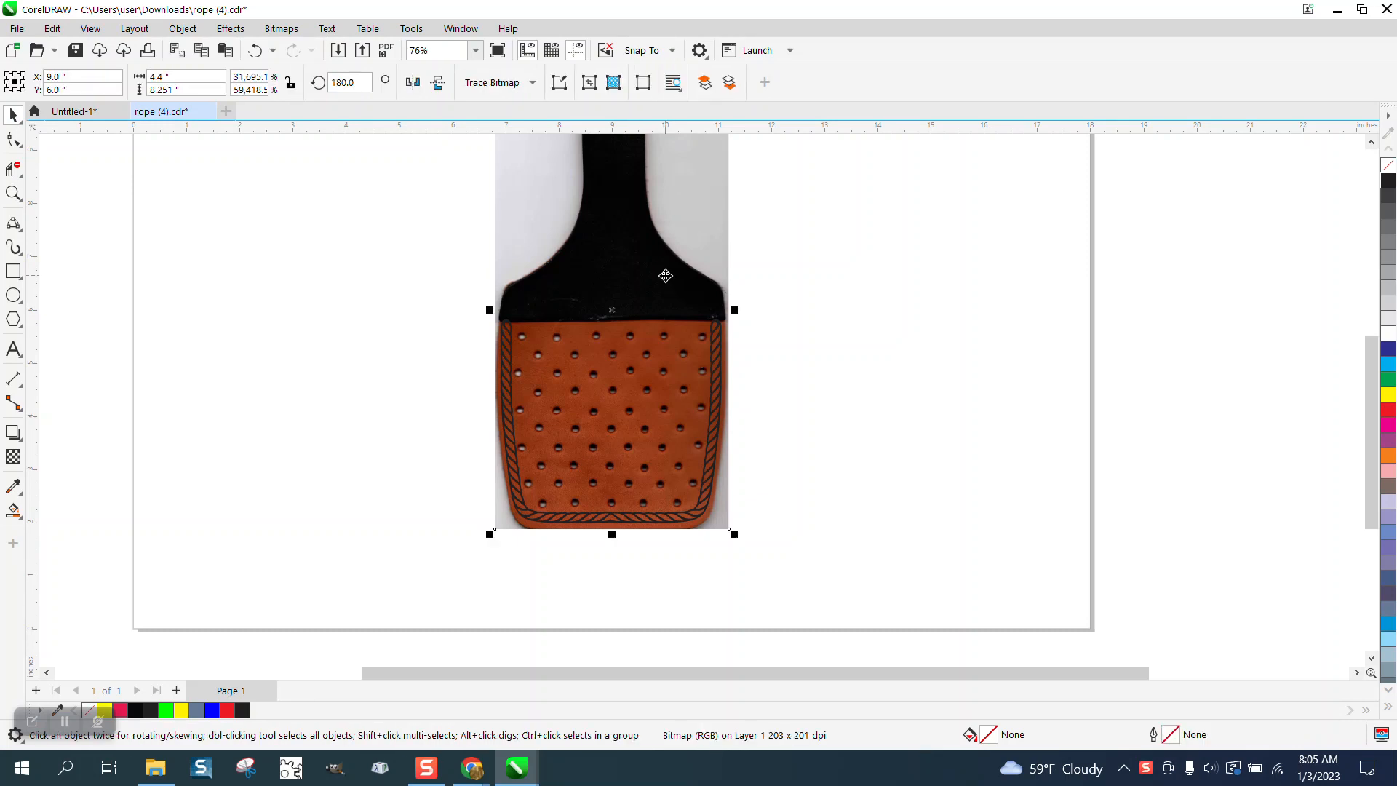
key("Left")
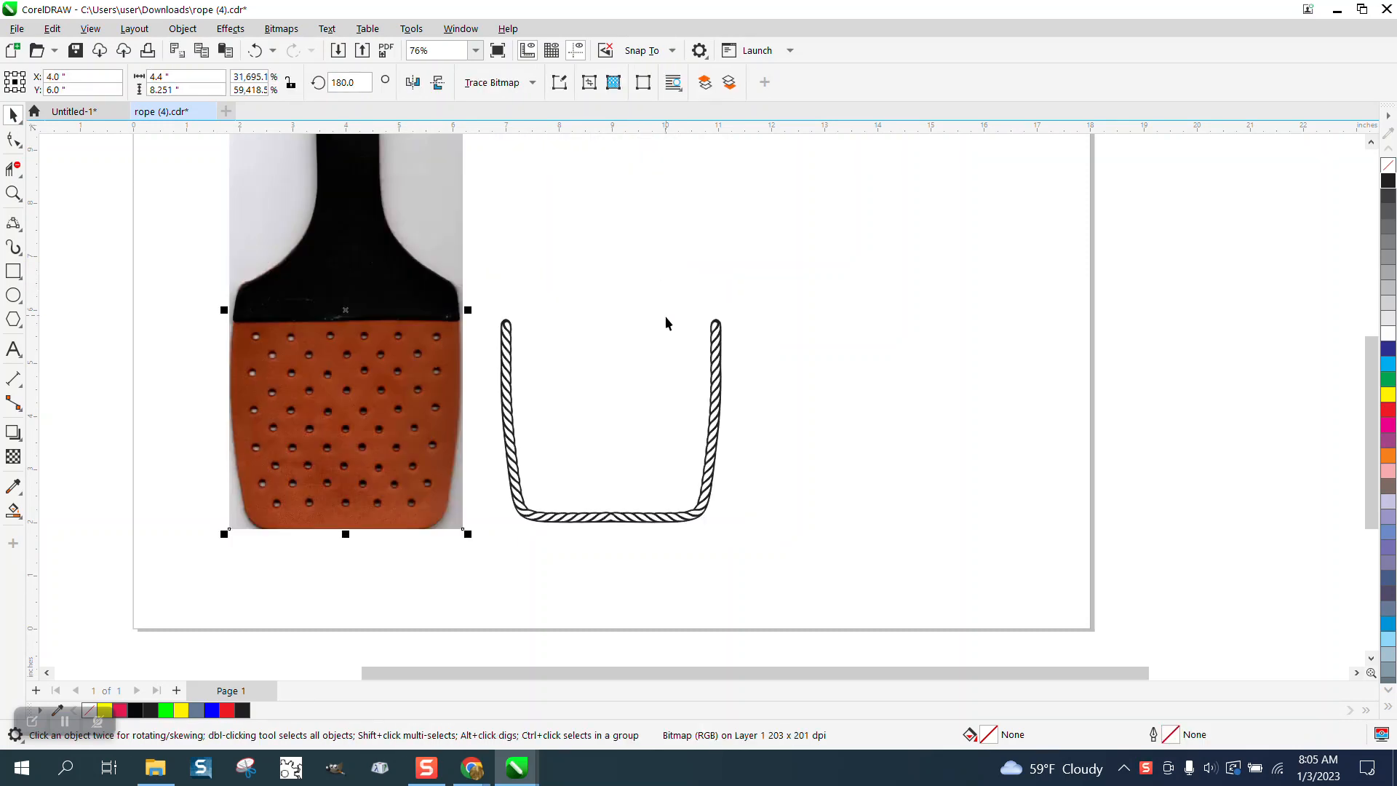
scroll(665, 318, "down", 1)
scroll(659, 333, "down", 1)
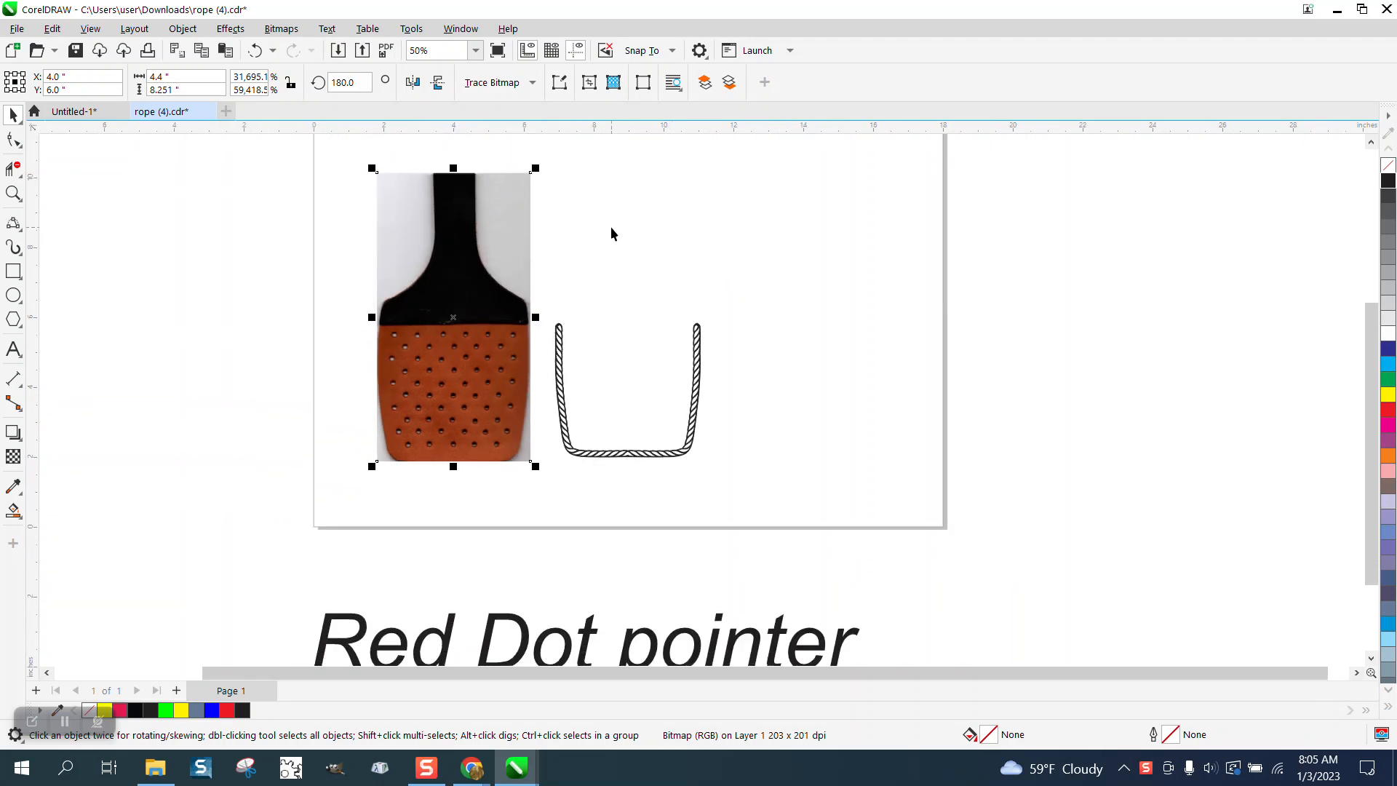
key("Left")
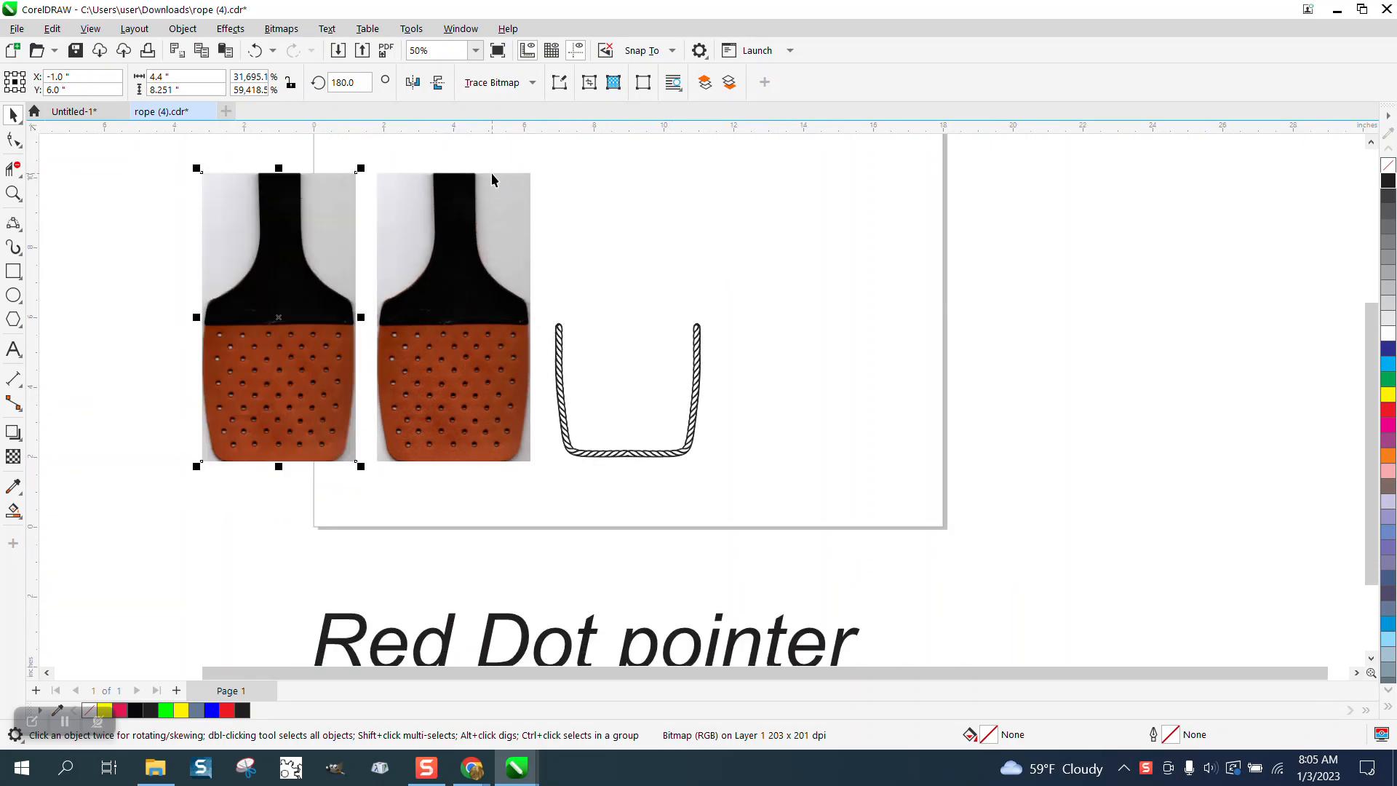
Trace the paddle photo nearest the rope border as an outline Clipart trace with the default PowerTRACE settings
left_click(481, 229)
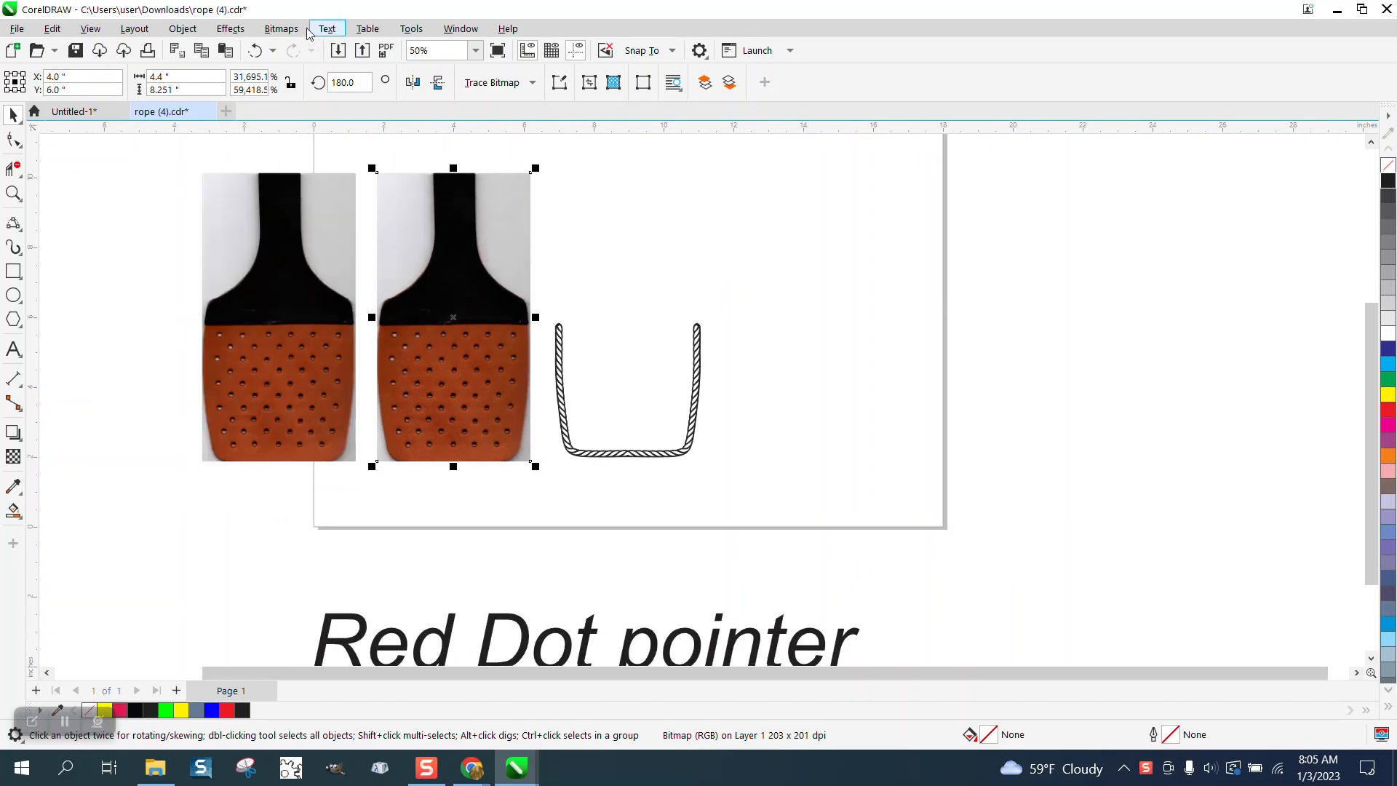
left_click(534, 84)
mouse_move(529, 145)
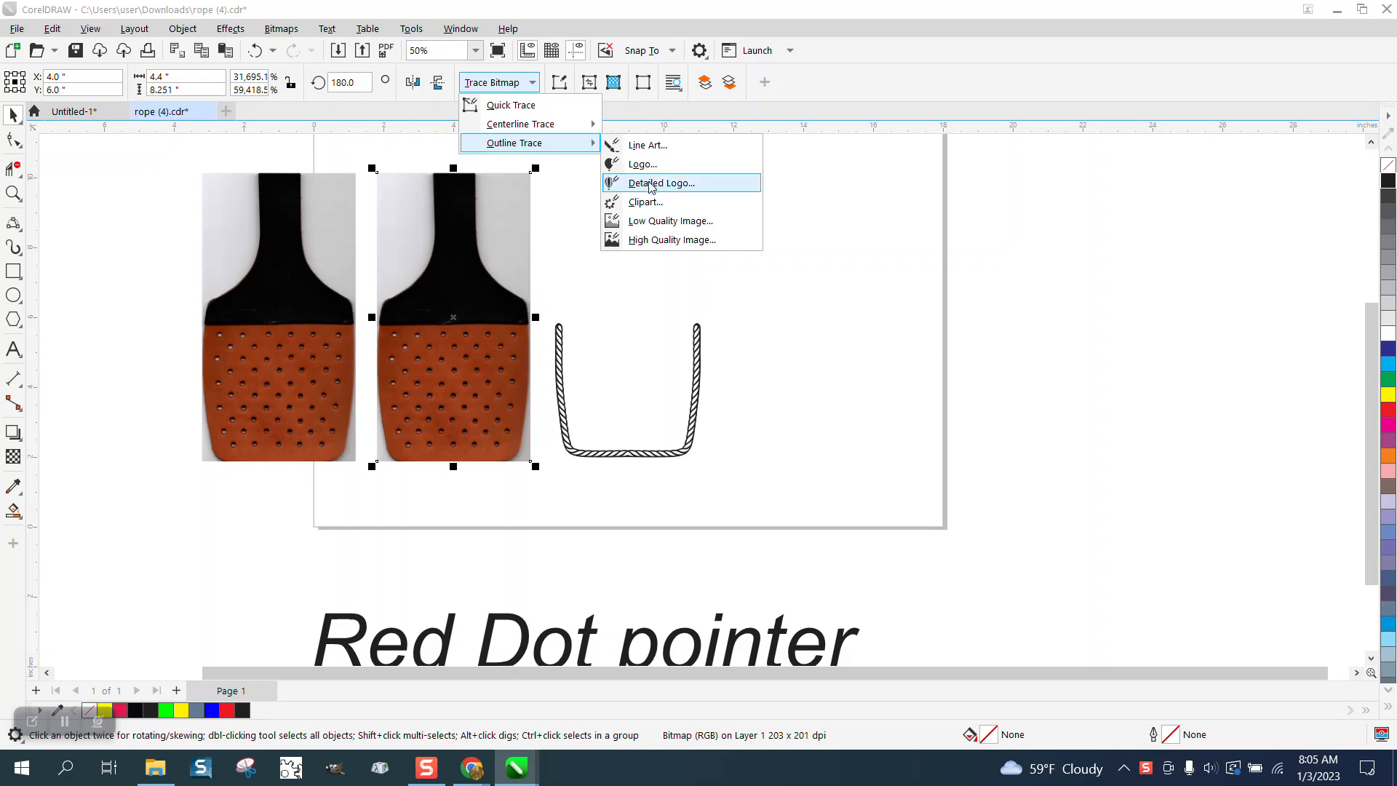
left_click(638, 202)
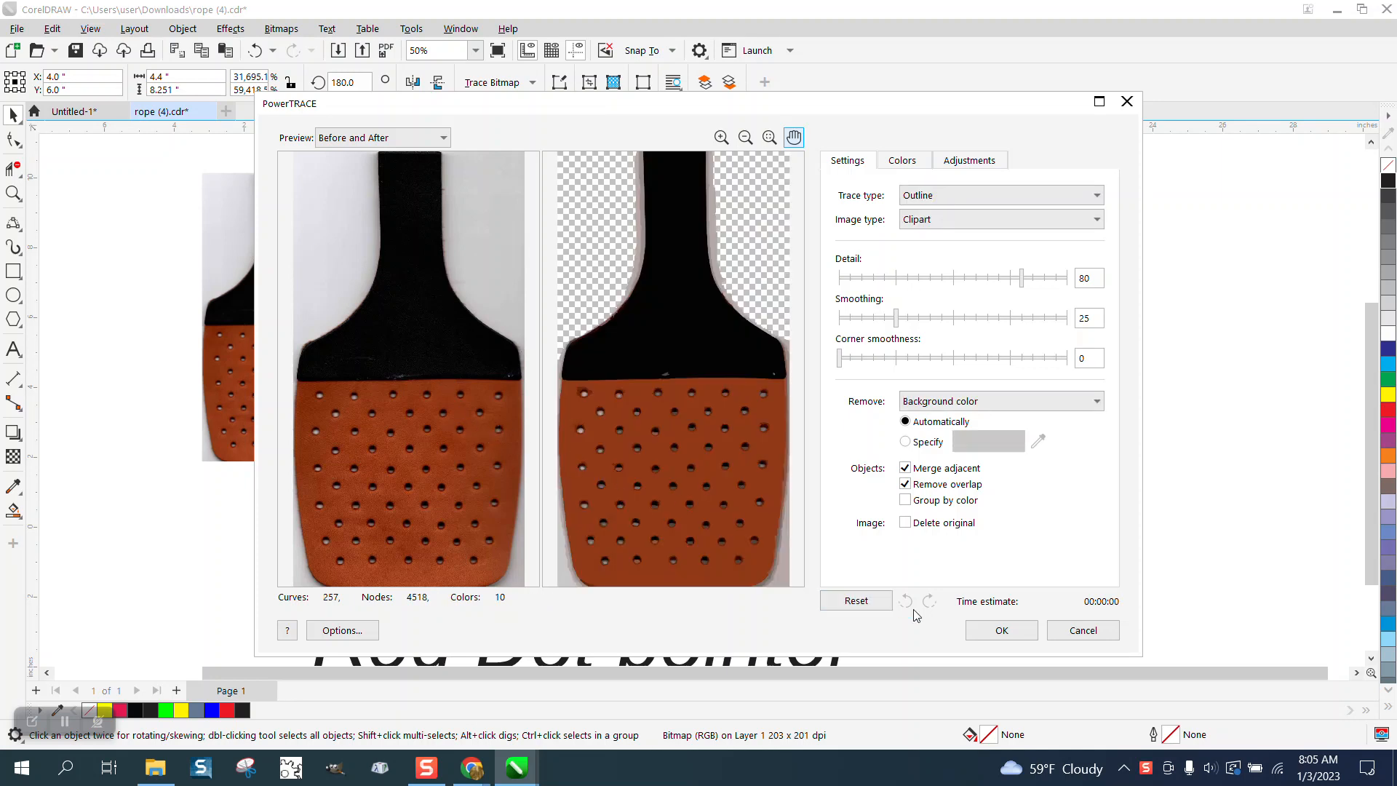
left_click(1005, 632)
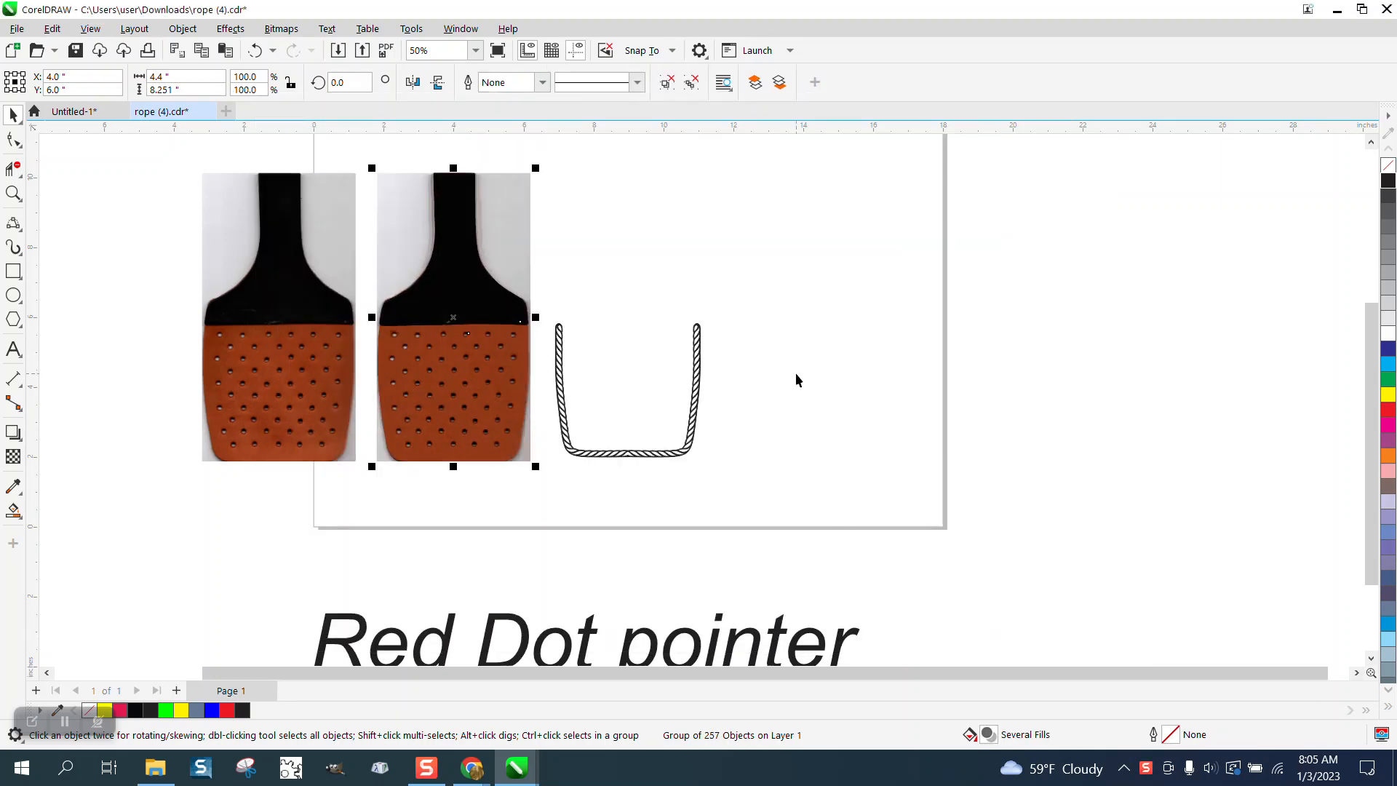
Move the traced paddle 10 inches right, past the rope border, and ungroup it
key("Right")
key("Right")
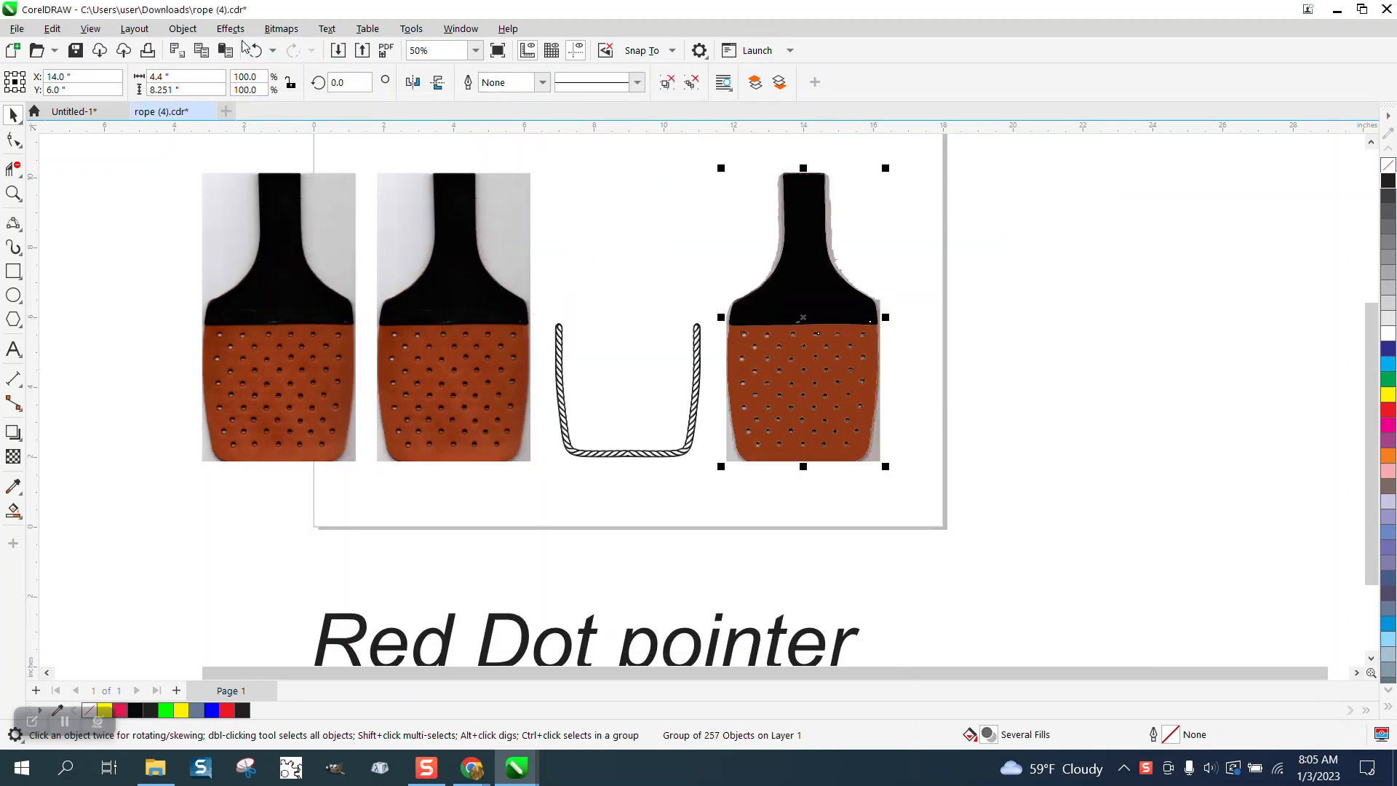
left_click(183, 29)
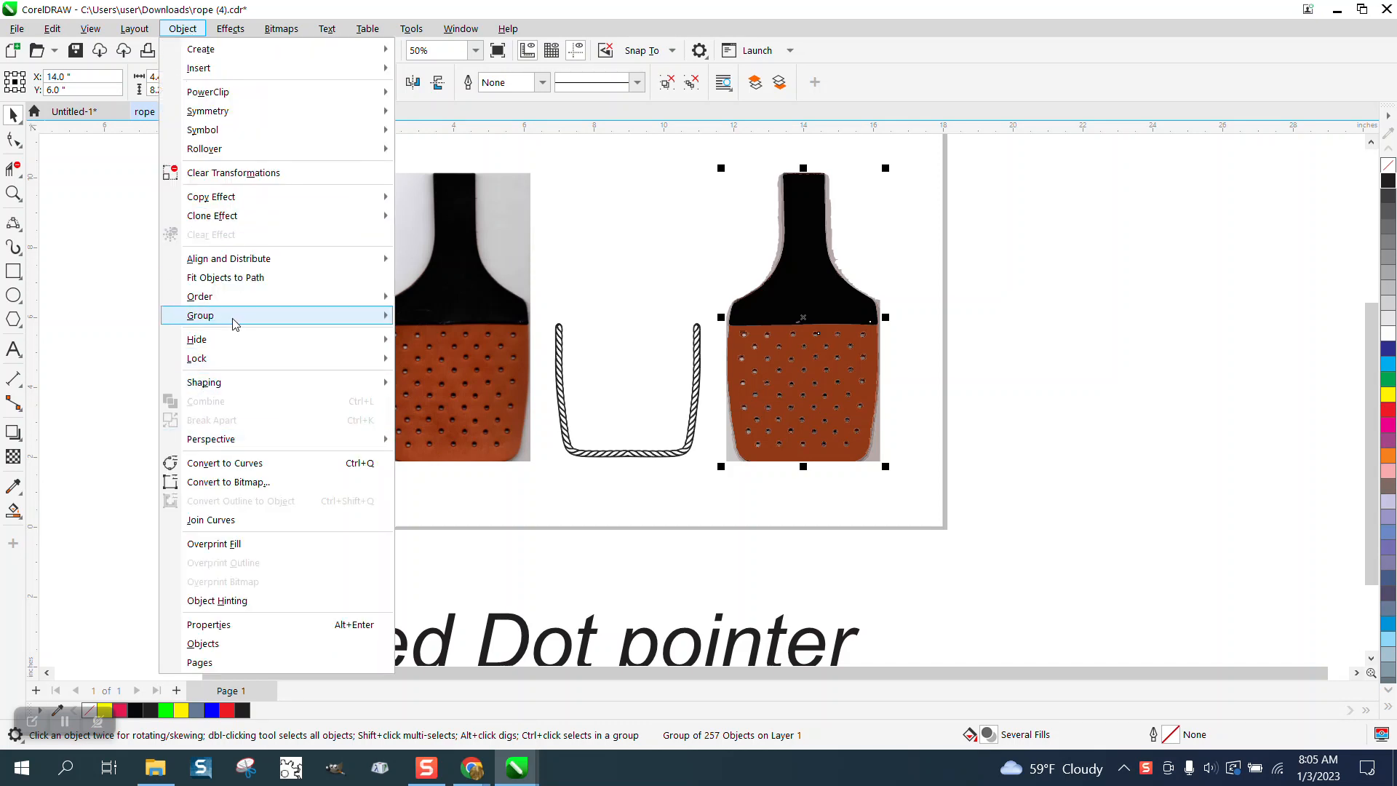
mouse_move(232, 318)
left_click(440, 337)
left_click(660, 239)
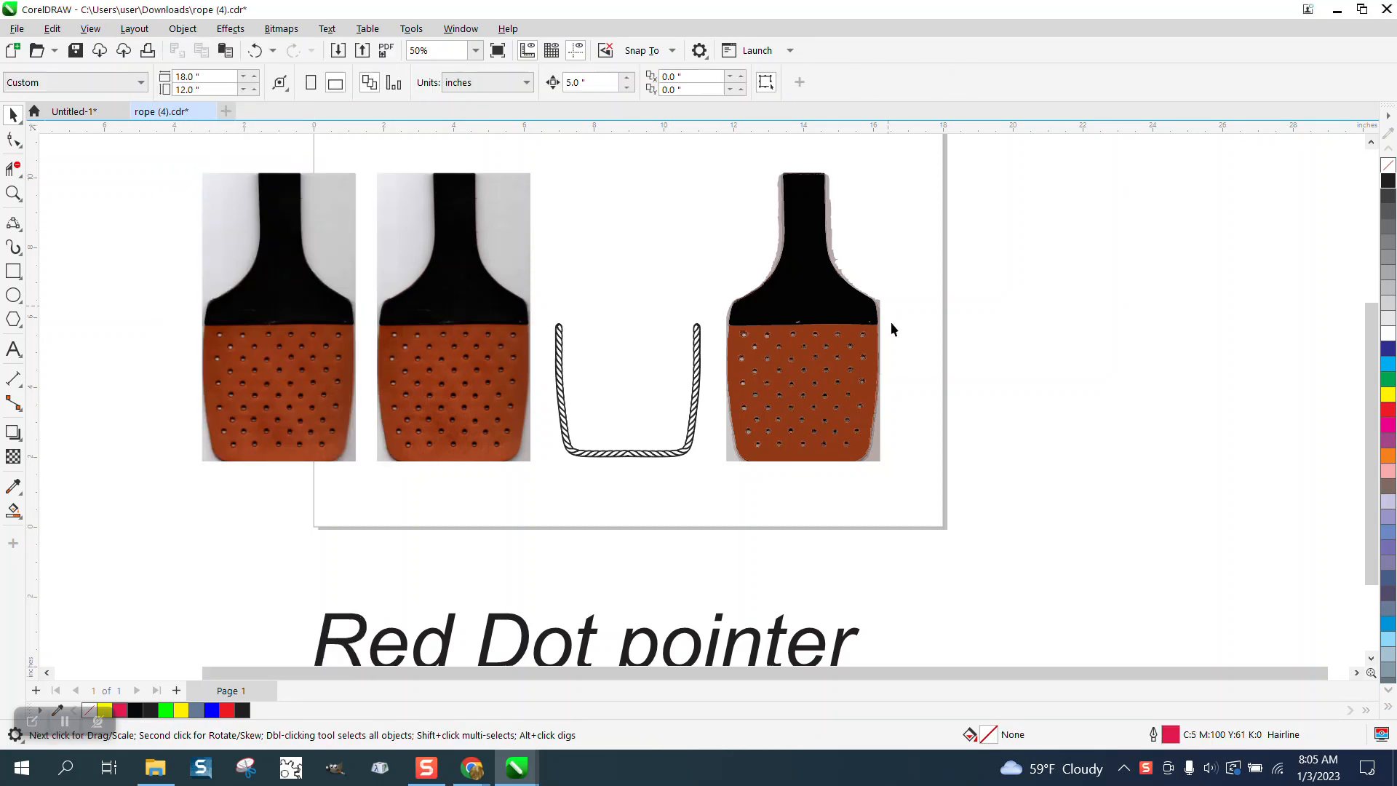
Delete the grey background pieces at the two lower corners of the traced paddle
left_click(878, 453)
key("Delete")
left_click(731, 451)
key("Delete")
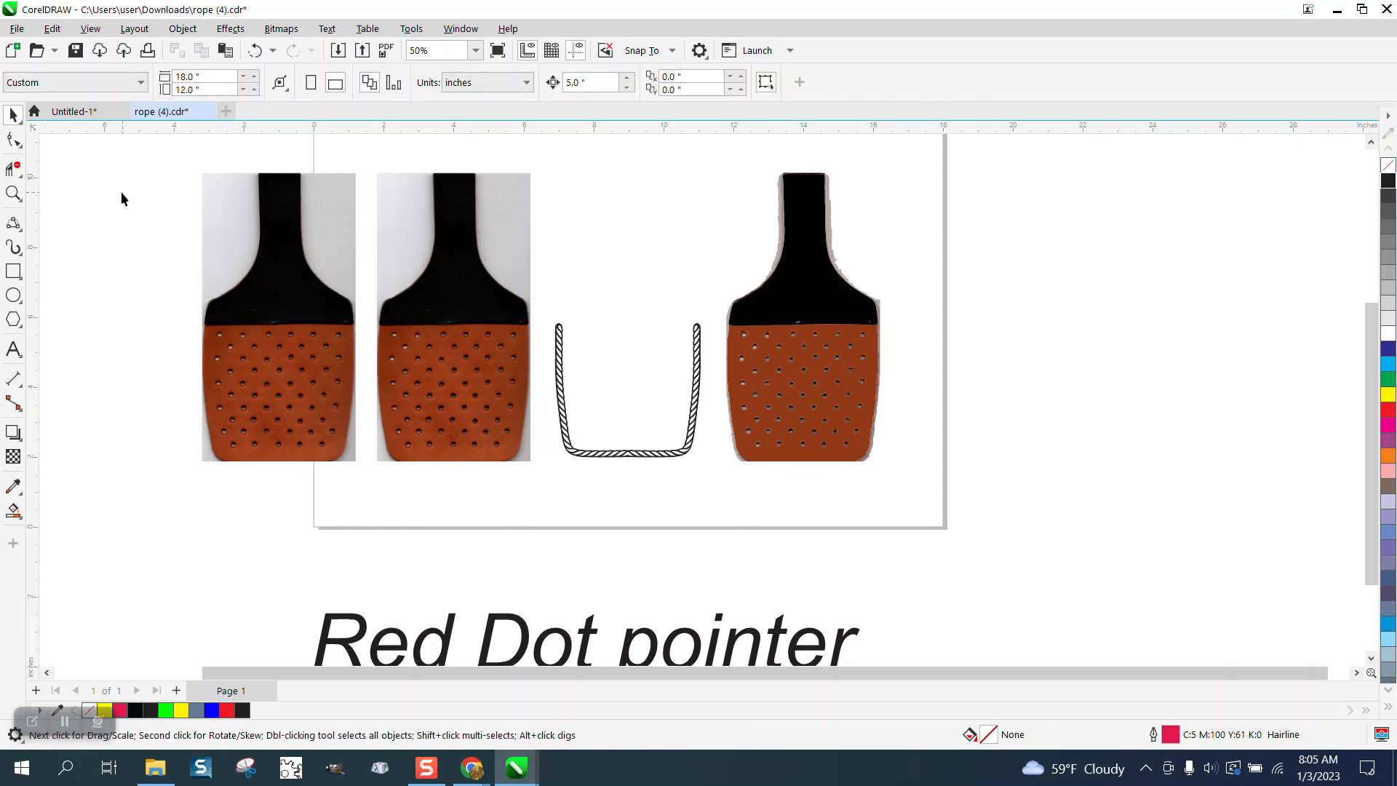
Delete the grey shadow slivers along the right edge of the traced paddle's brown section
left_click(14, 193)
mouse_move(662, 264)
left_mouse_down()
mouse_move(712, 324)
mouse_move(1065, 550)
left_mouse_up()
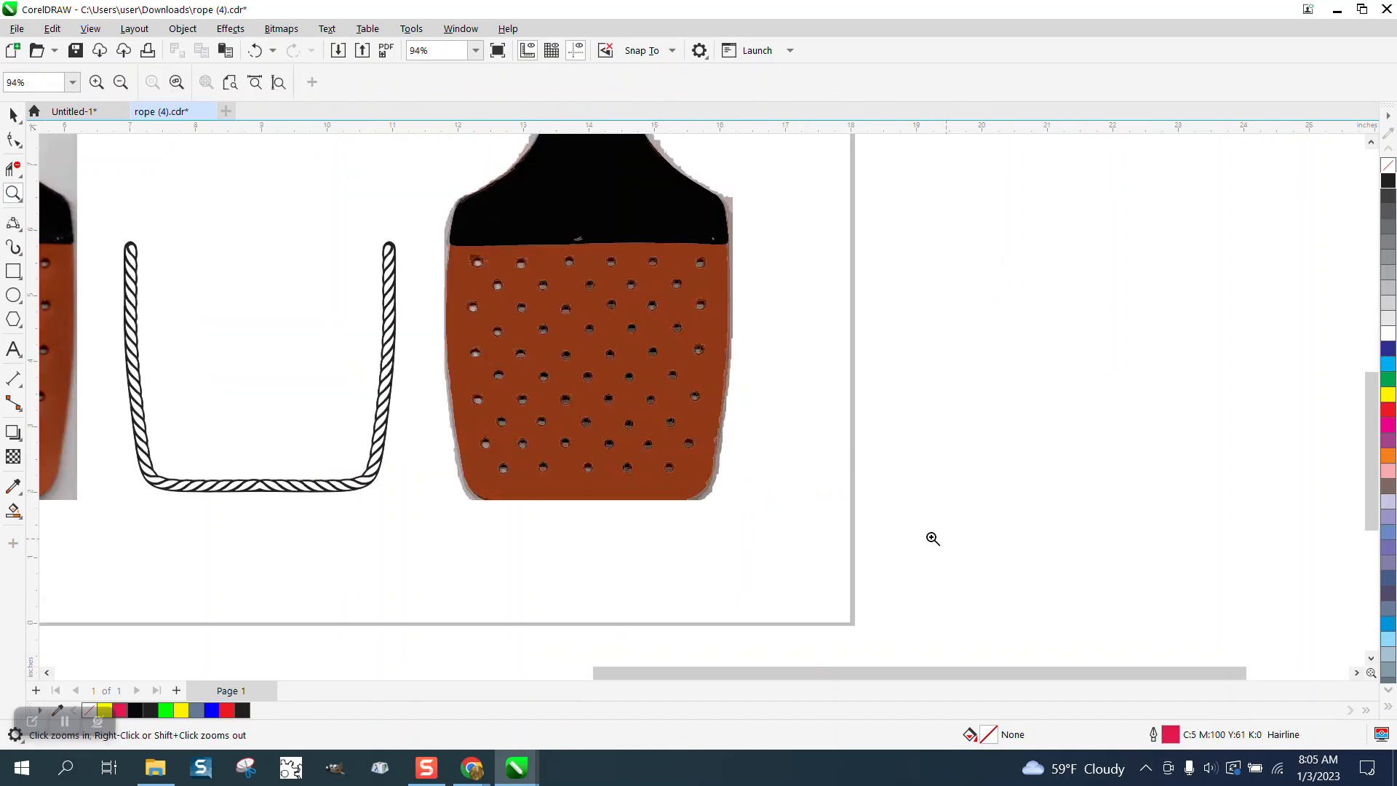
left_click(13, 115)
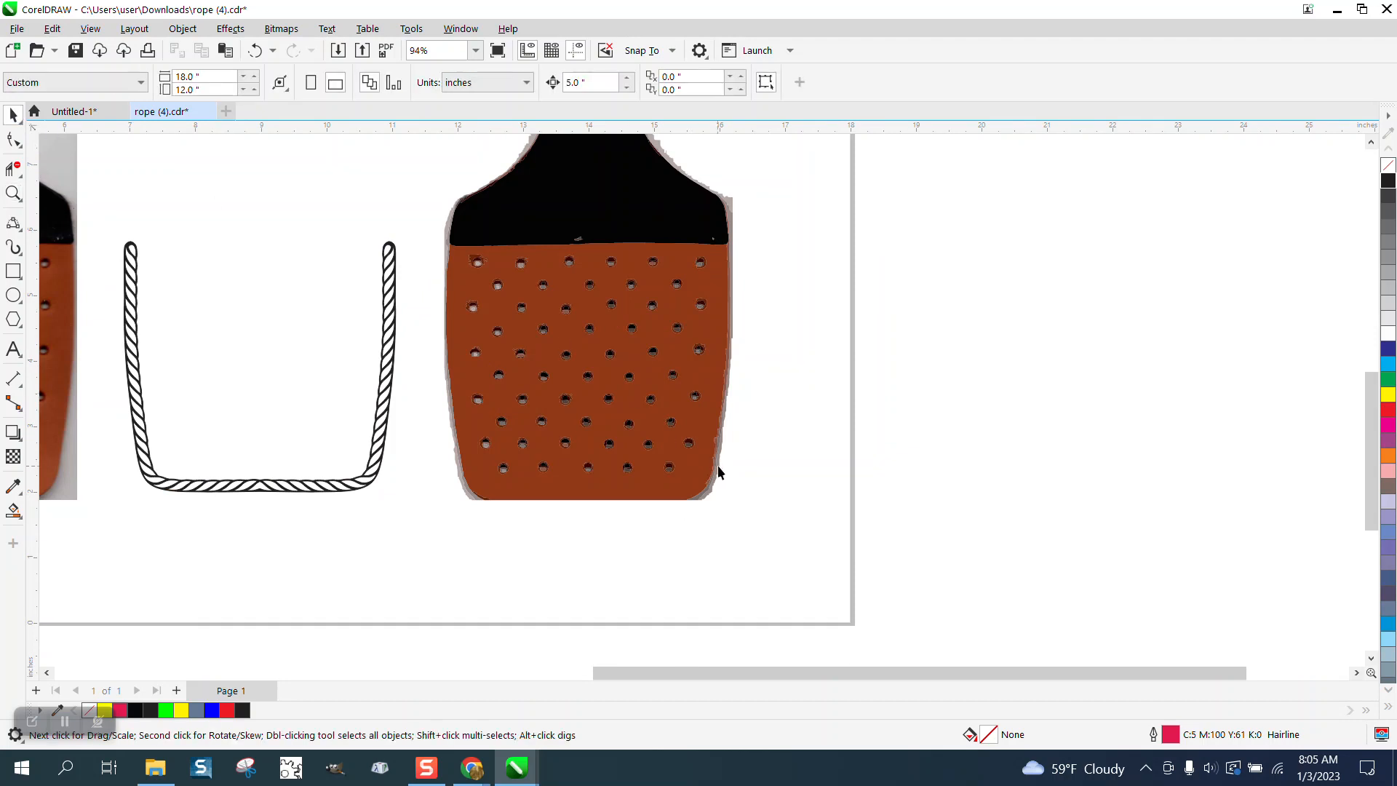
left_click(717, 465)
key("Delete")
left_click(726, 418)
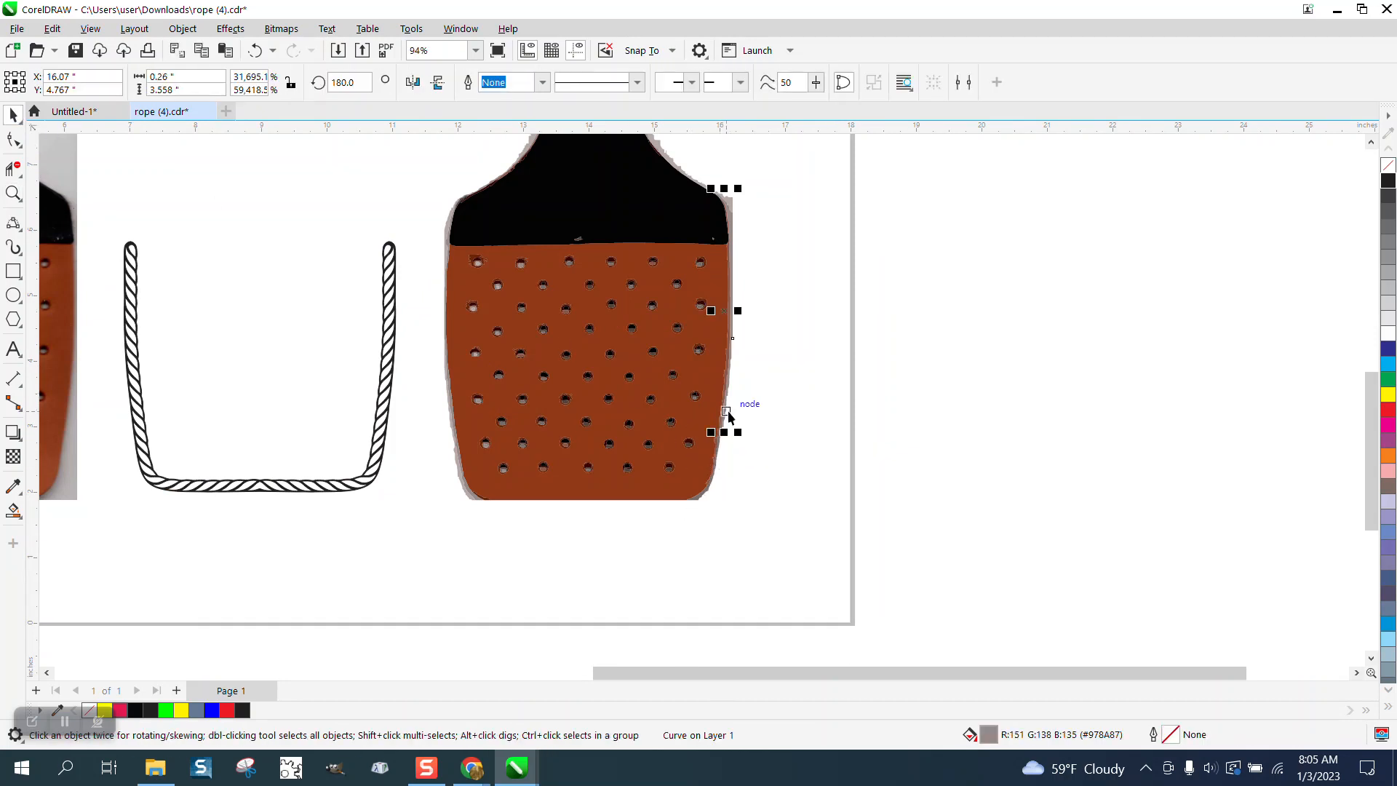
key("Delete")
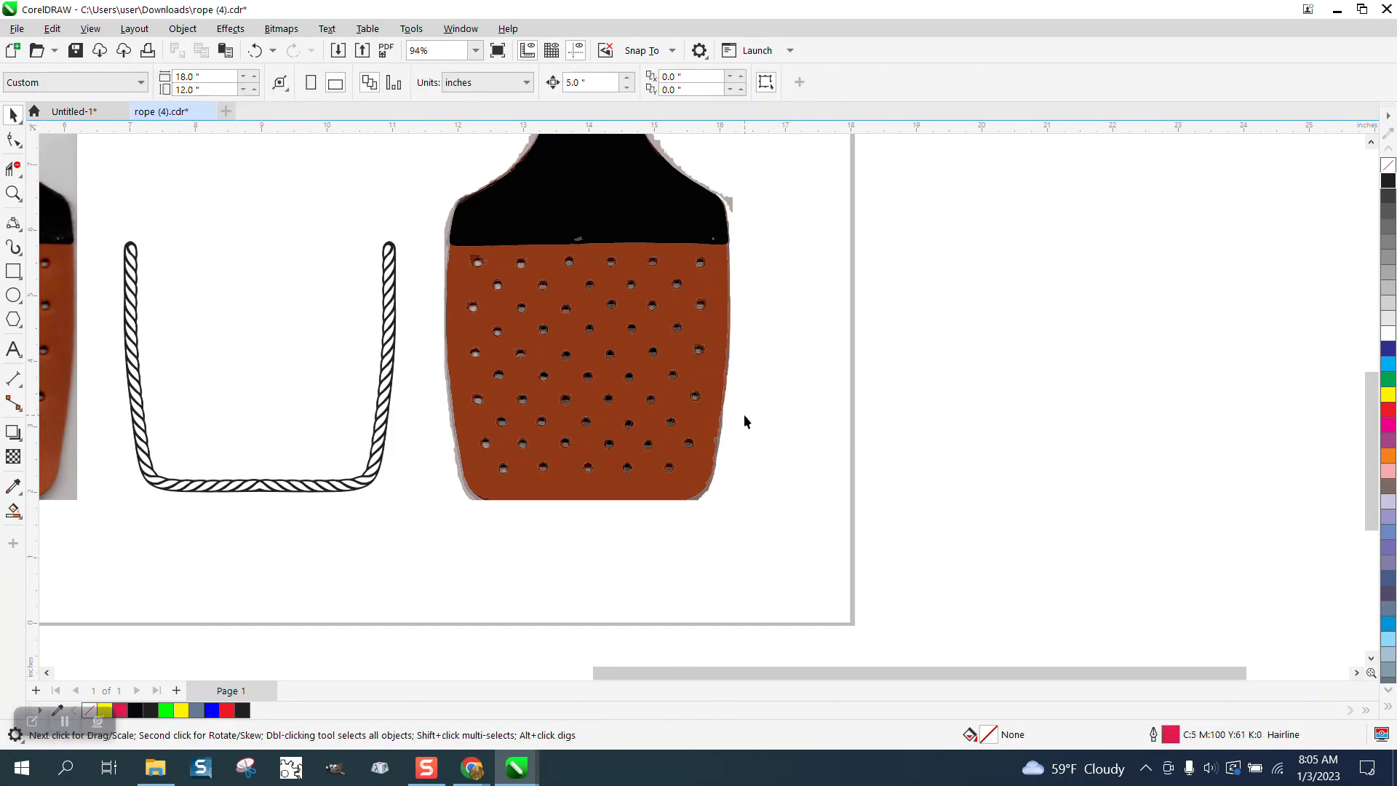
Delete the grey shadow slivers along the left edge and lower left corner of the traced paddle
left_click(467, 493)
key("Delete")
left_click(449, 242)
key("Delete")
left_click(471, 502)
key("Delete")
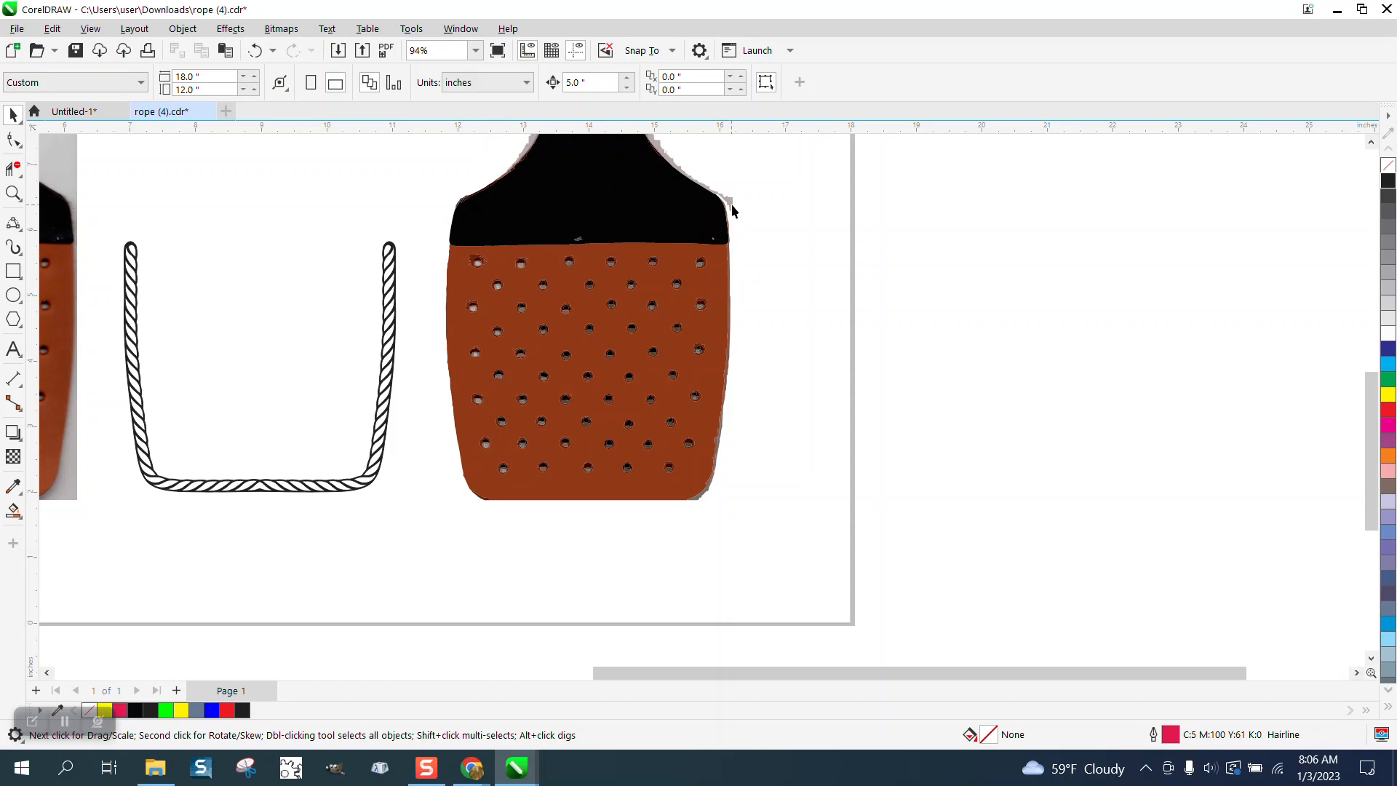
Delete the remaining grey slivers on both sides of the traced paddle's black handle and at its right shoulder
scroll(803, 353, "down", 2)
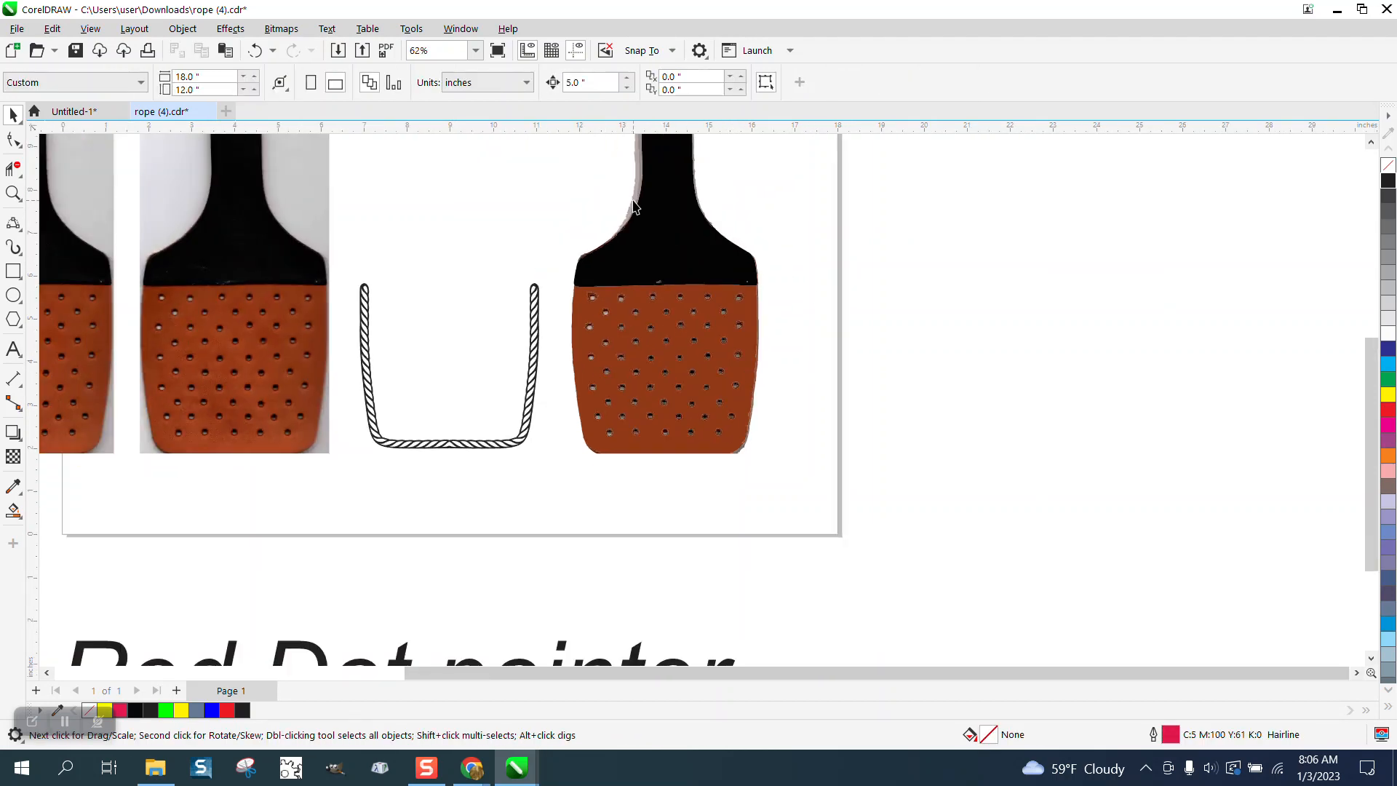
scroll(634, 210, "down", 2)
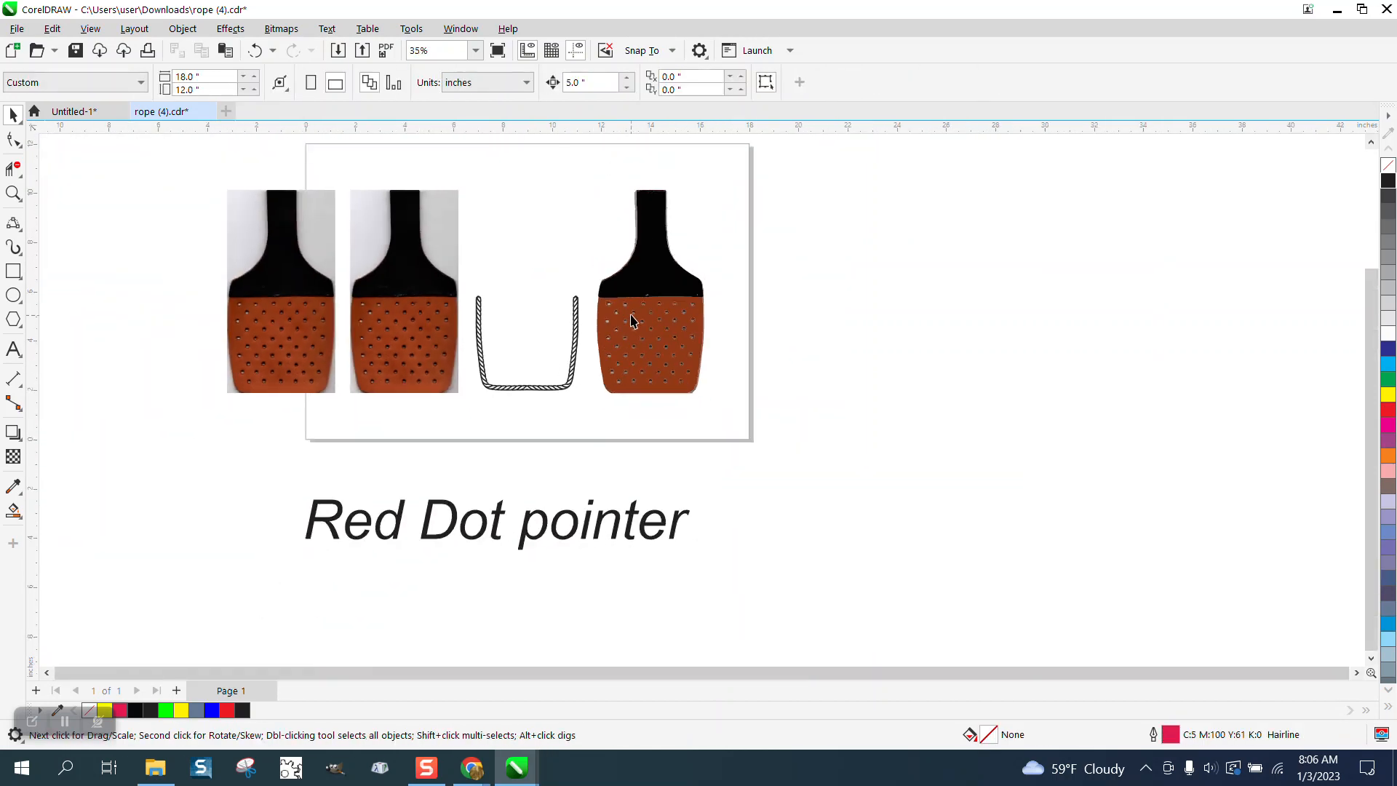
left_click(14, 193)
left_click(580, 368)
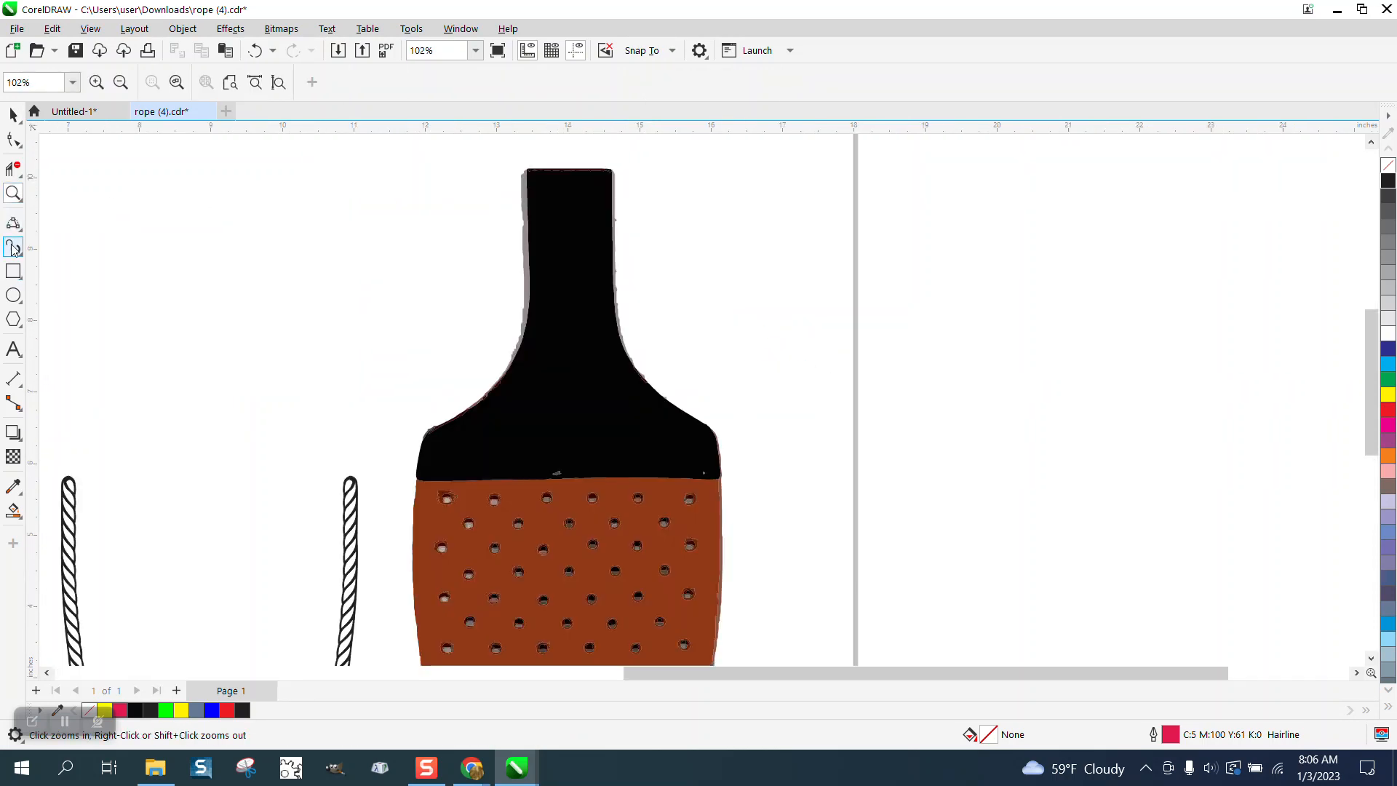
left_click(13, 115)
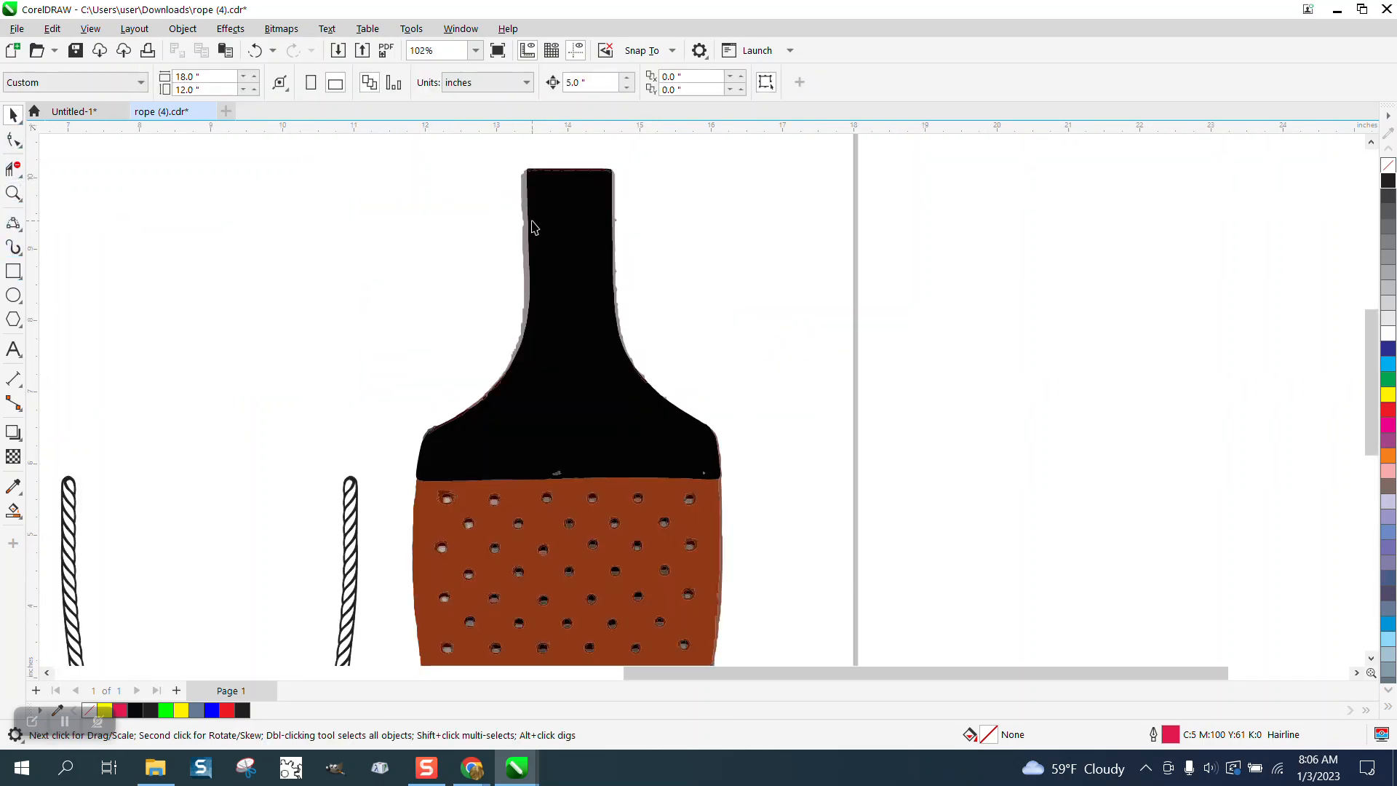
left_click(527, 218)
key("Delete")
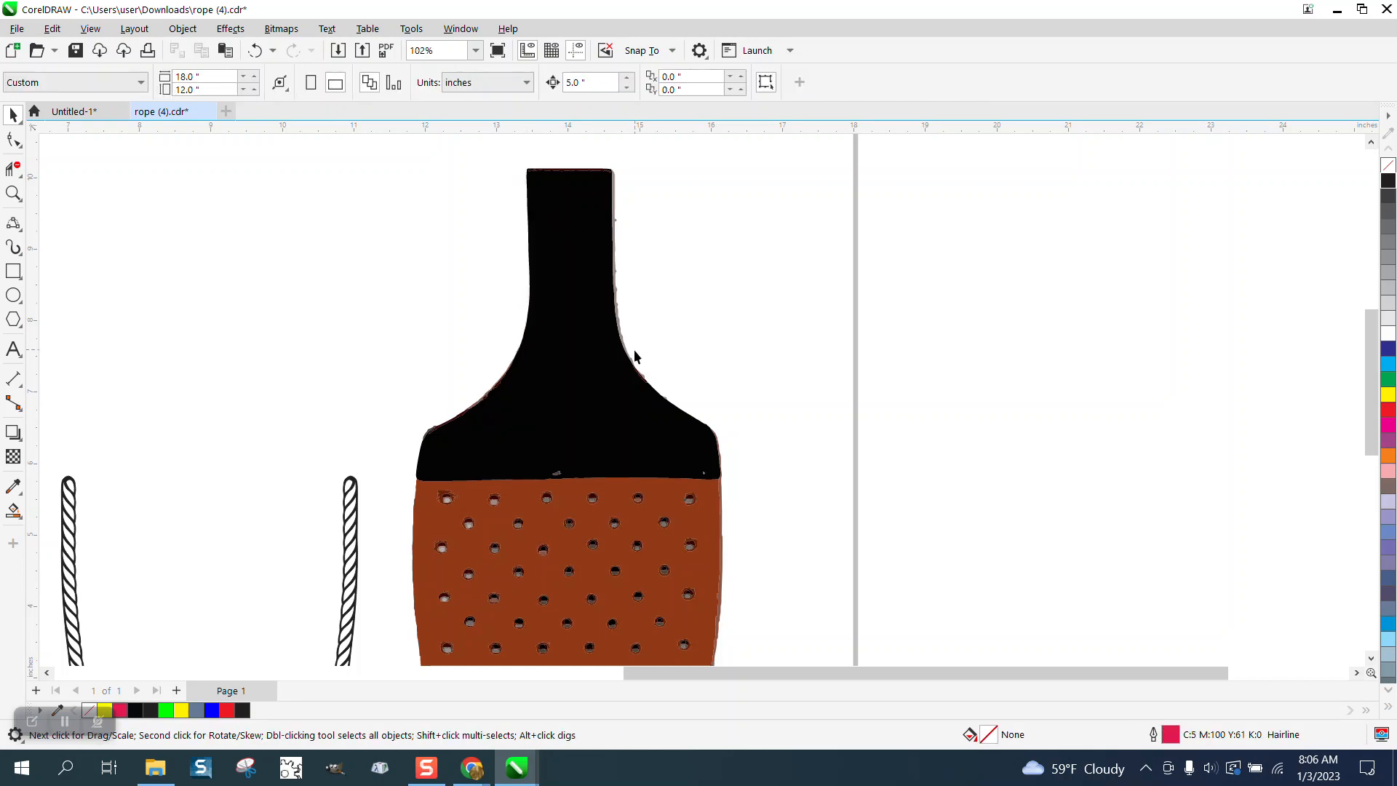
left_click(621, 329)
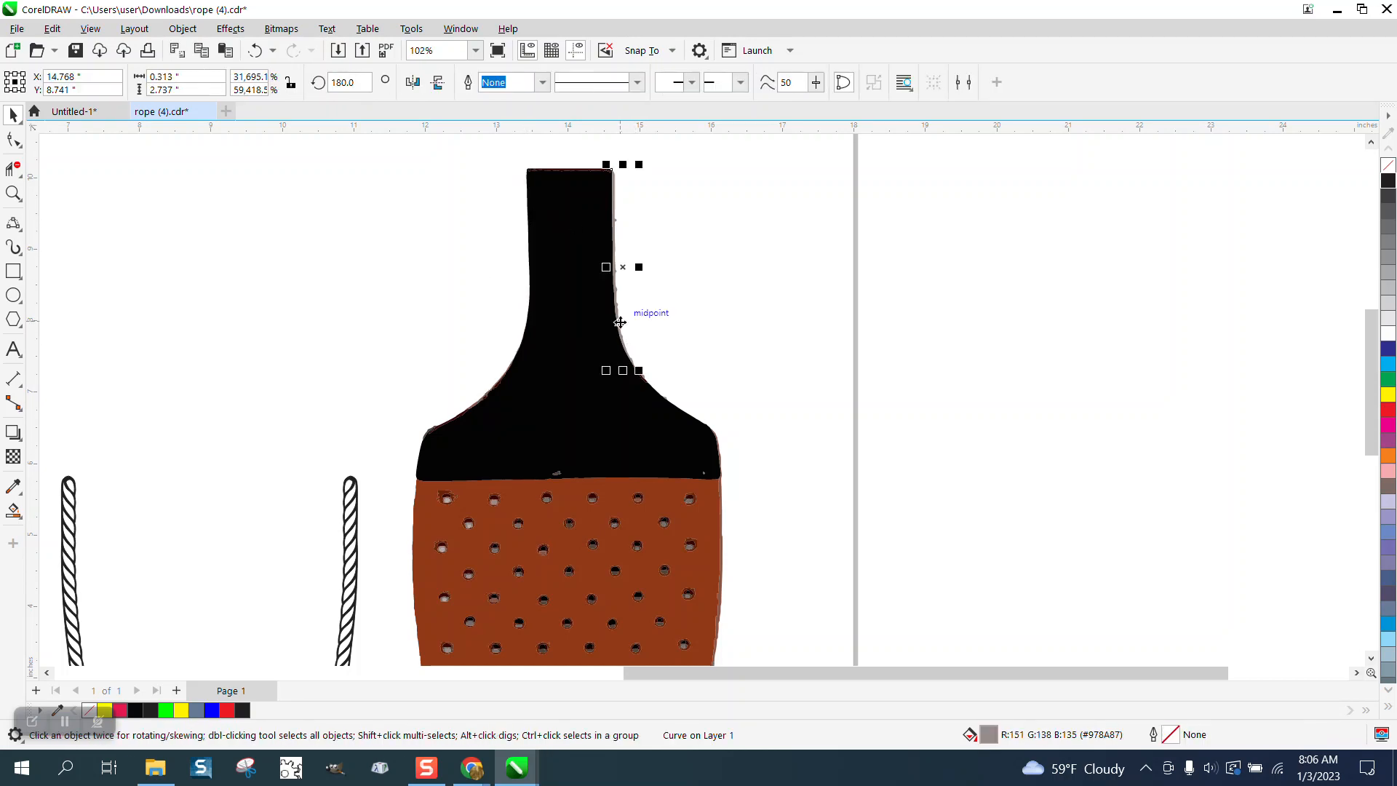
key("Delete")
scroll(653, 329, "down", 2)
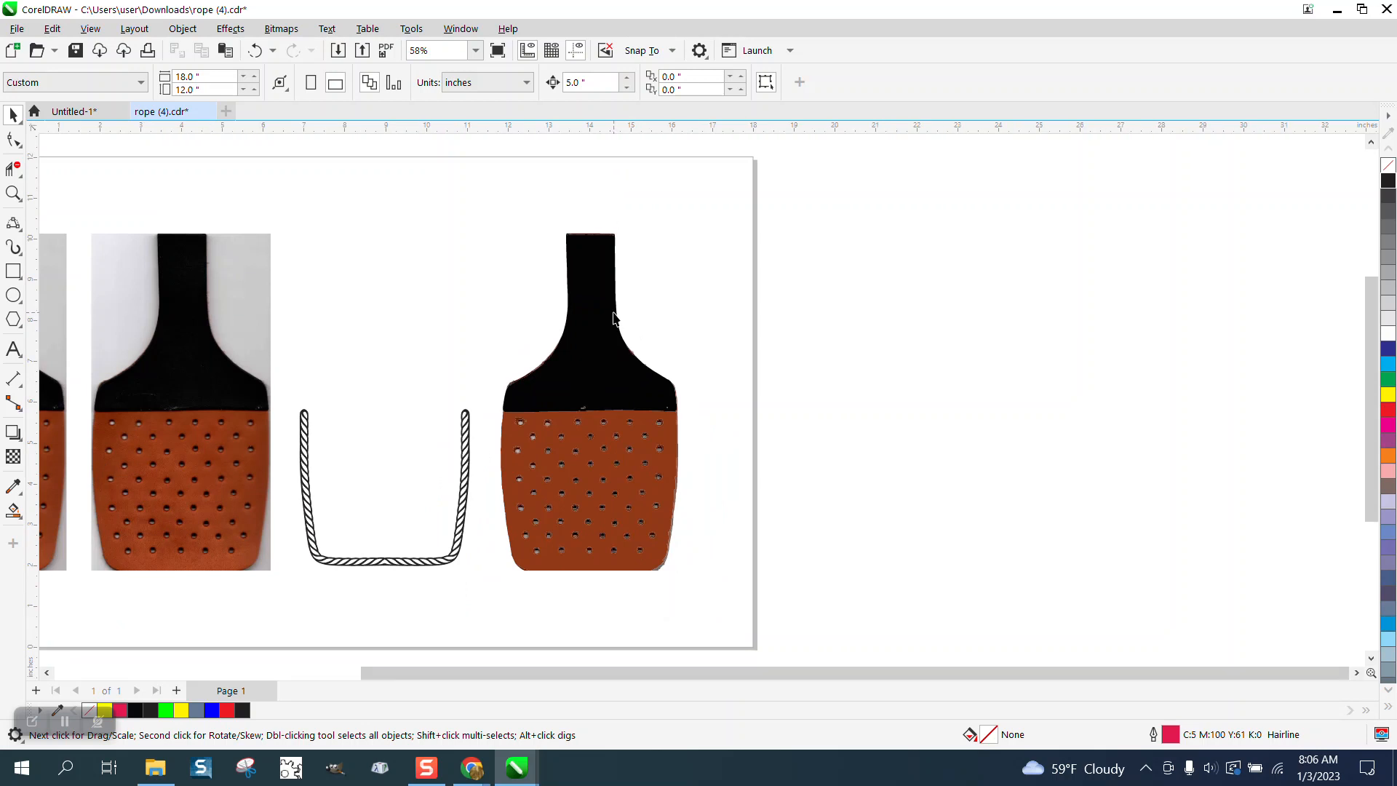
Draw a rectangle that encloses the whole traced paddle with a margin on every side
scroll(614, 314, "down", 3)
left_click(13, 272)
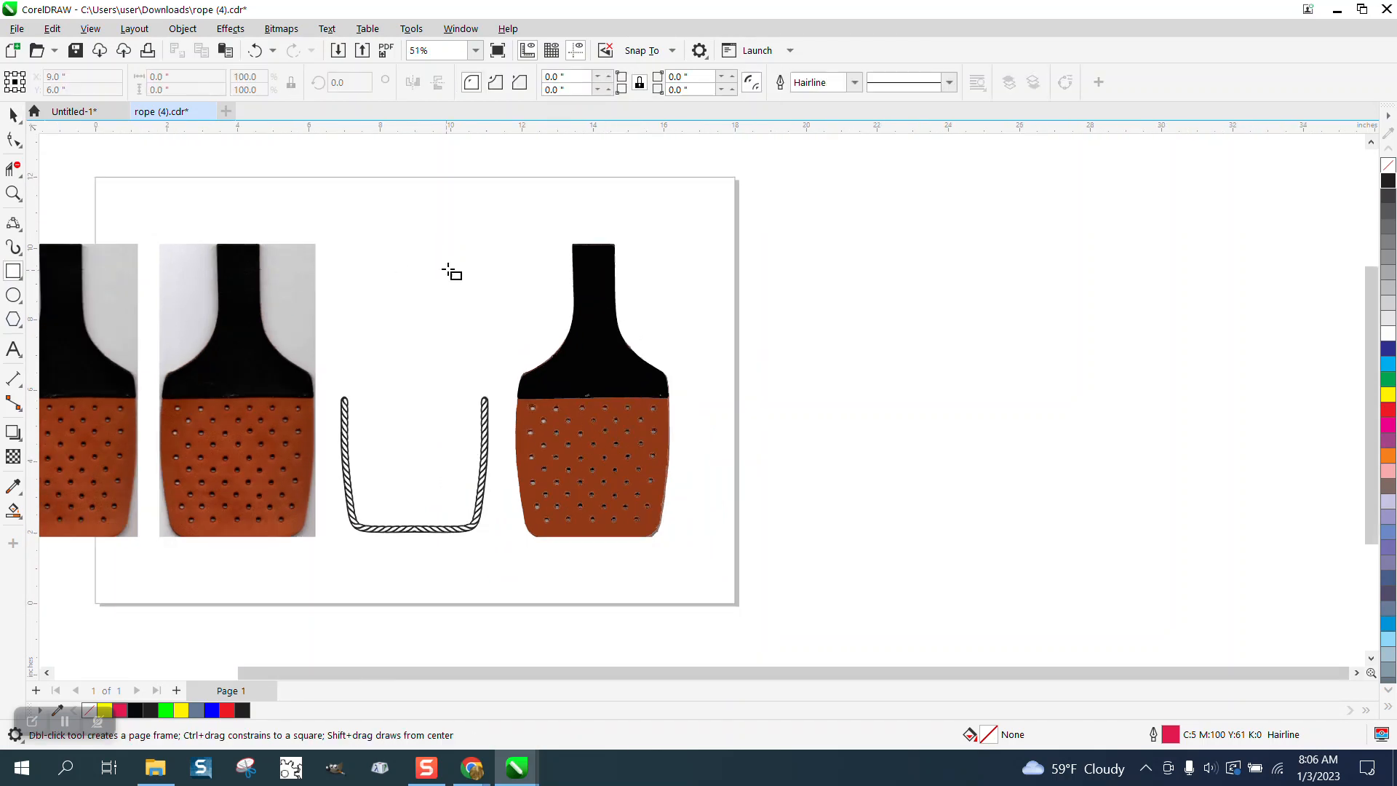
left_click_drag(499, 226, 695, 552)
Smart Fill the area between the rectangle and the traced paddle in blue, and move the new shape 10 inches right
left_click(13, 512)
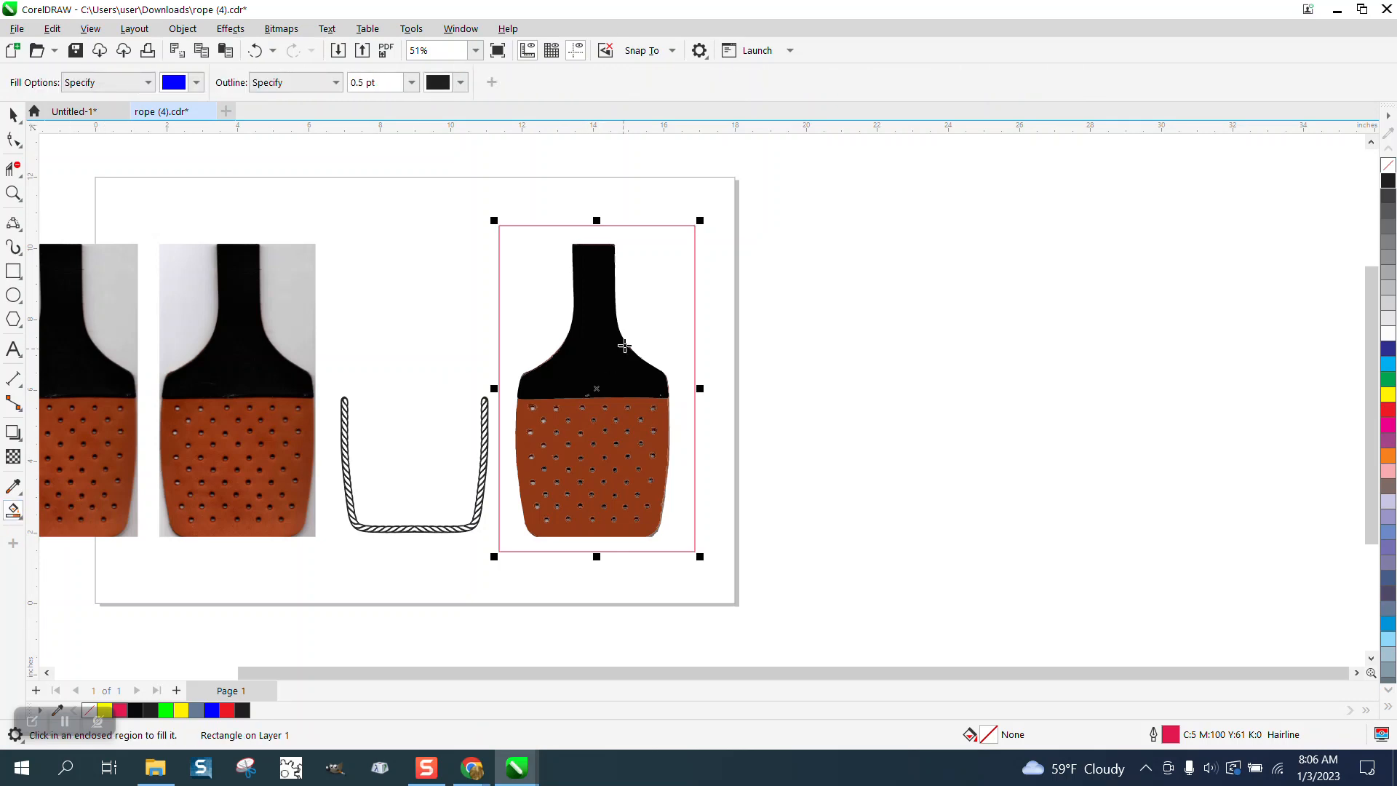
left_click(648, 317)
key("Right")
key("Right")
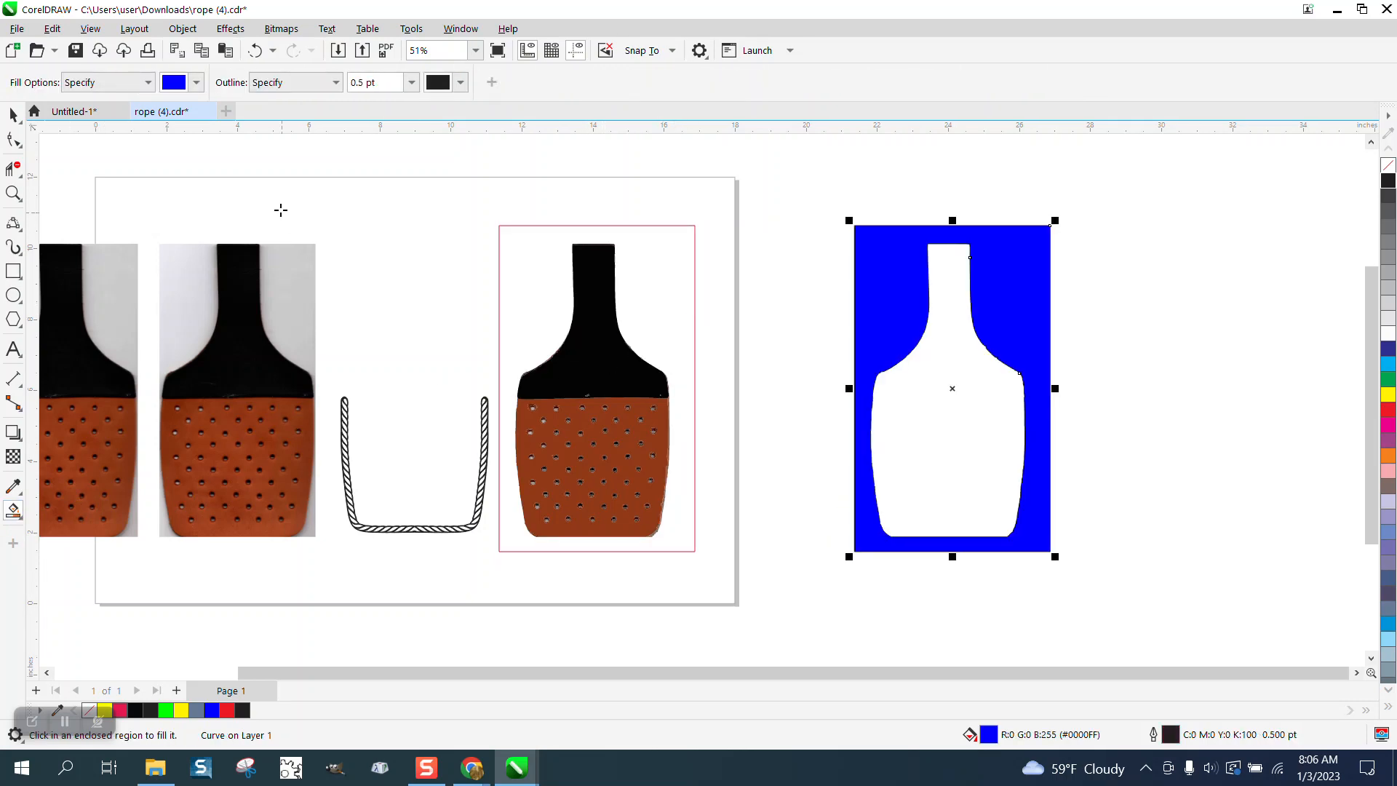
Smart Fill the empty paddle silhouette inside the blue shape with red, and move the new shape 10 inches right
left_click(196, 82)
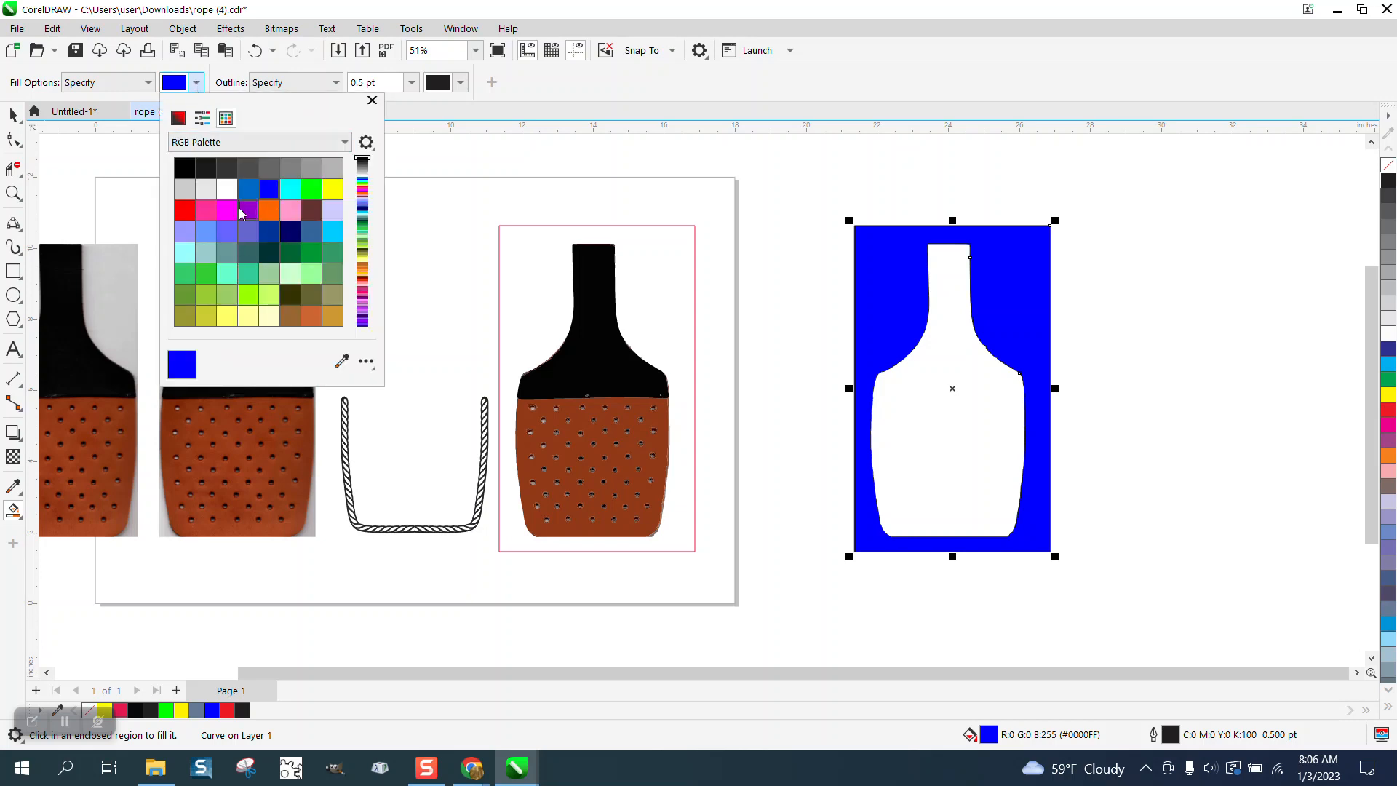
left_click(191, 212)
left_click(964, 361)
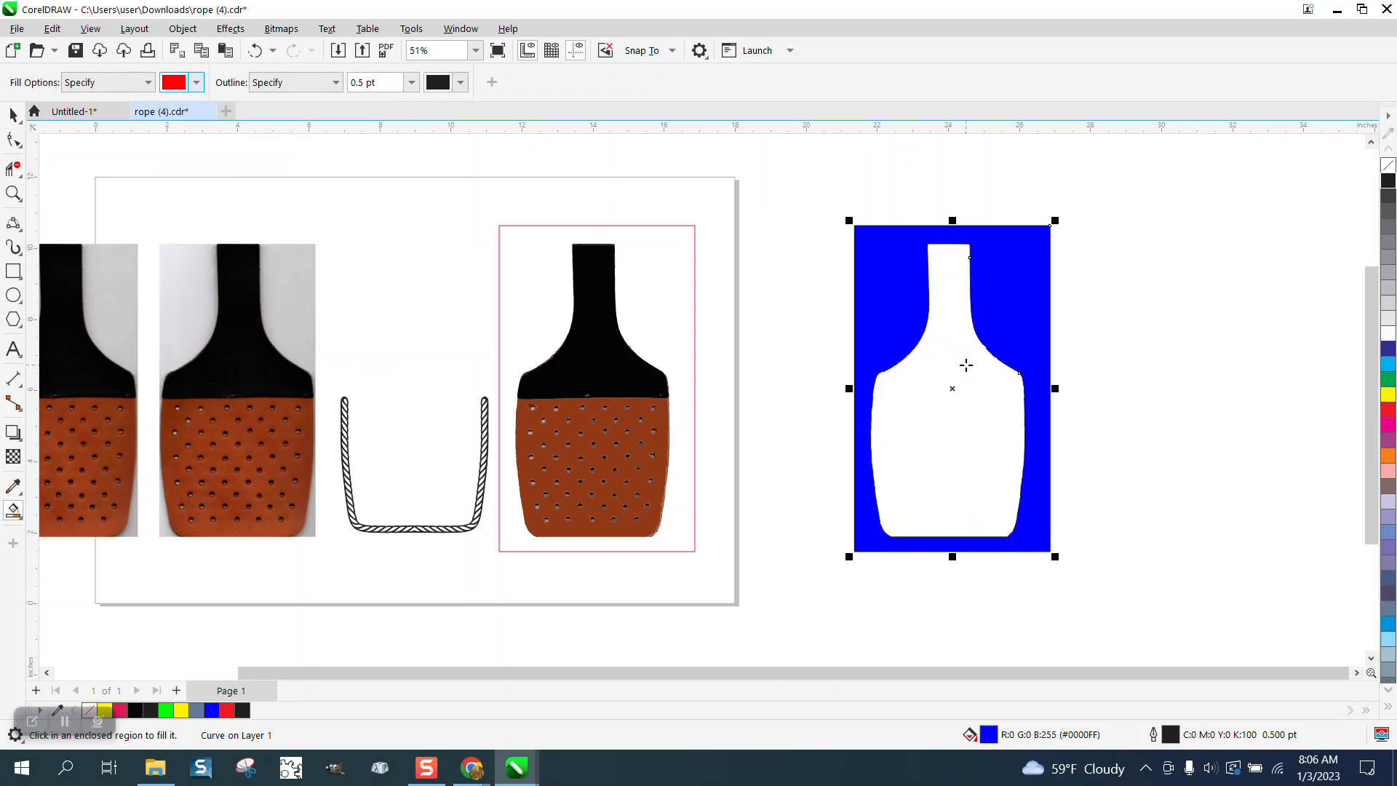
left_click(964, 365)
key("Right")
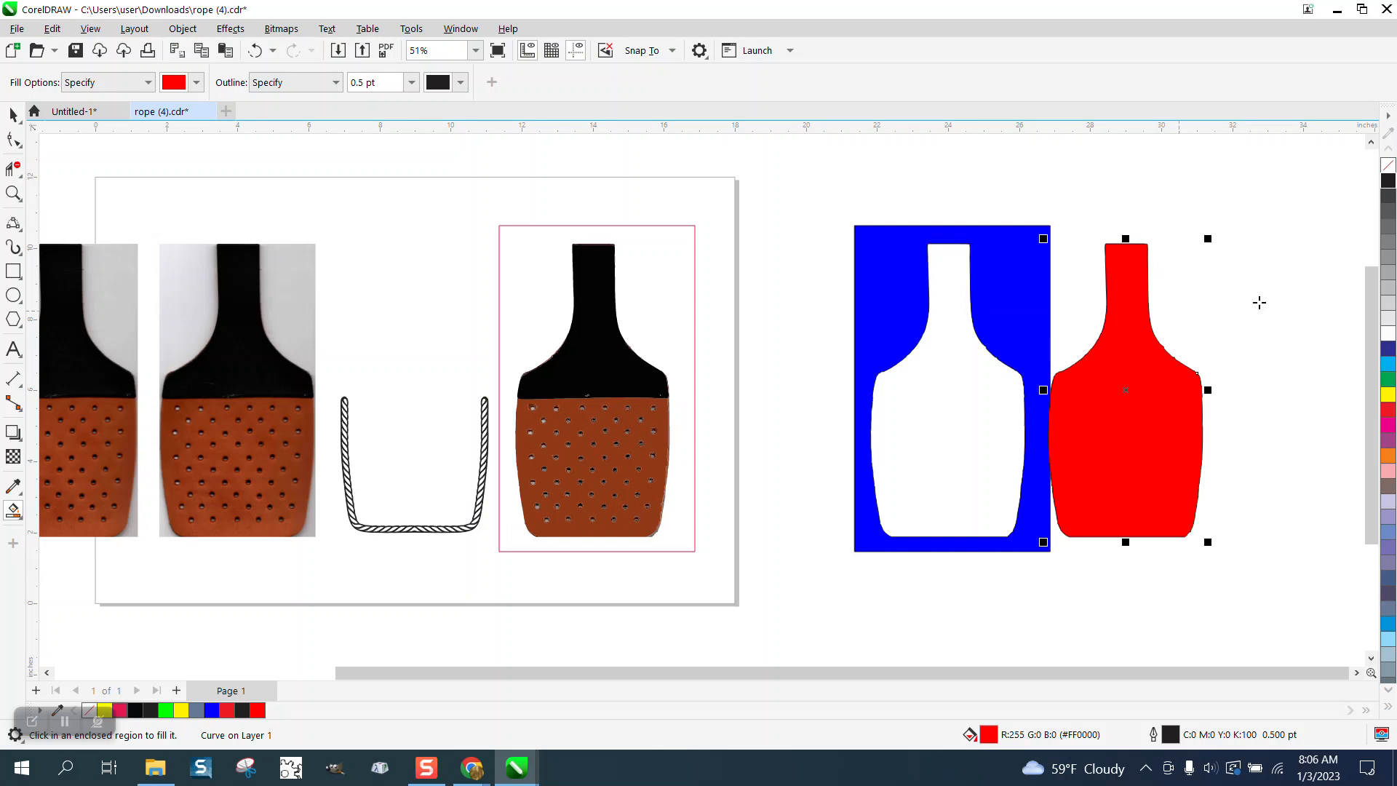
key("Right")
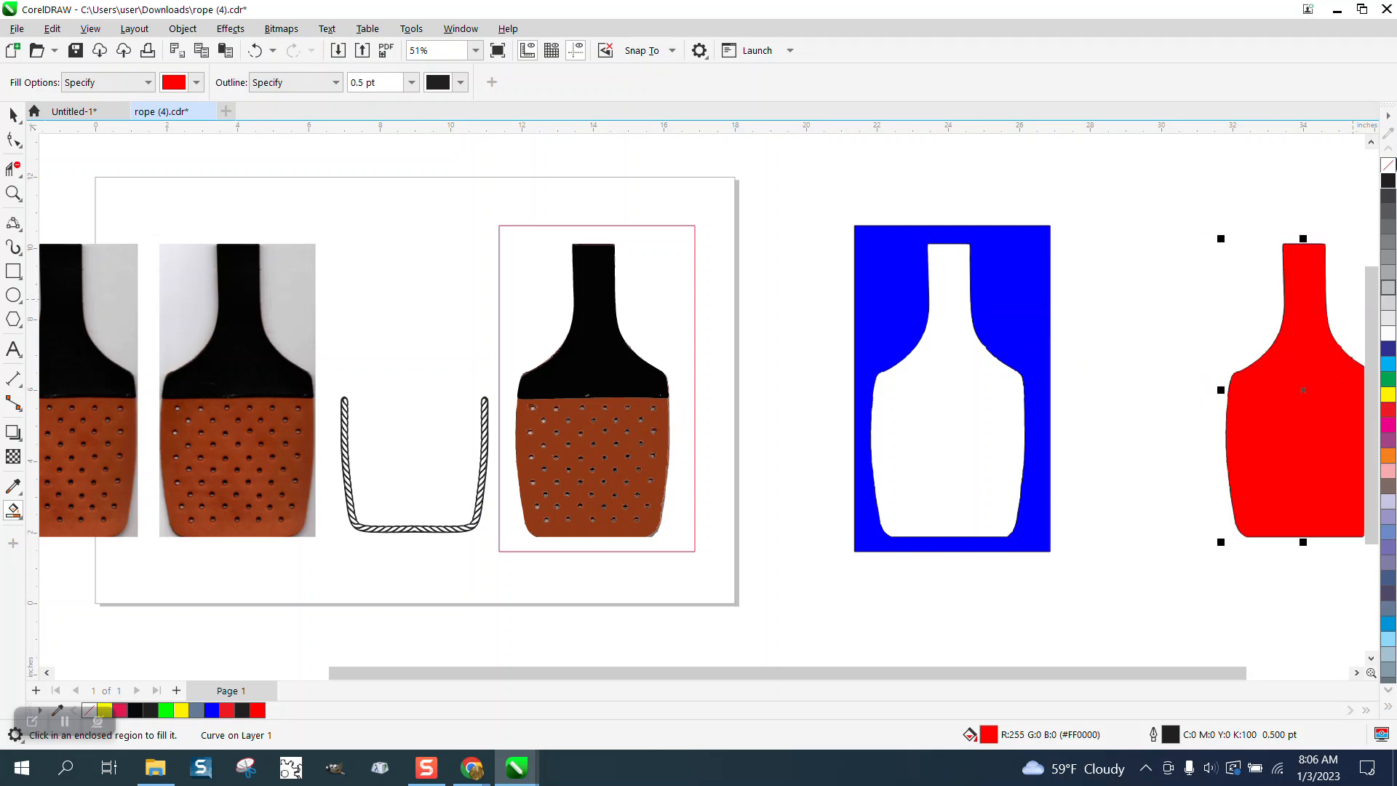
Remove the paddle silhouette's fill, colour its outline red, and set the Smart Fill outline width to Hairline
left_click(1388, 166)
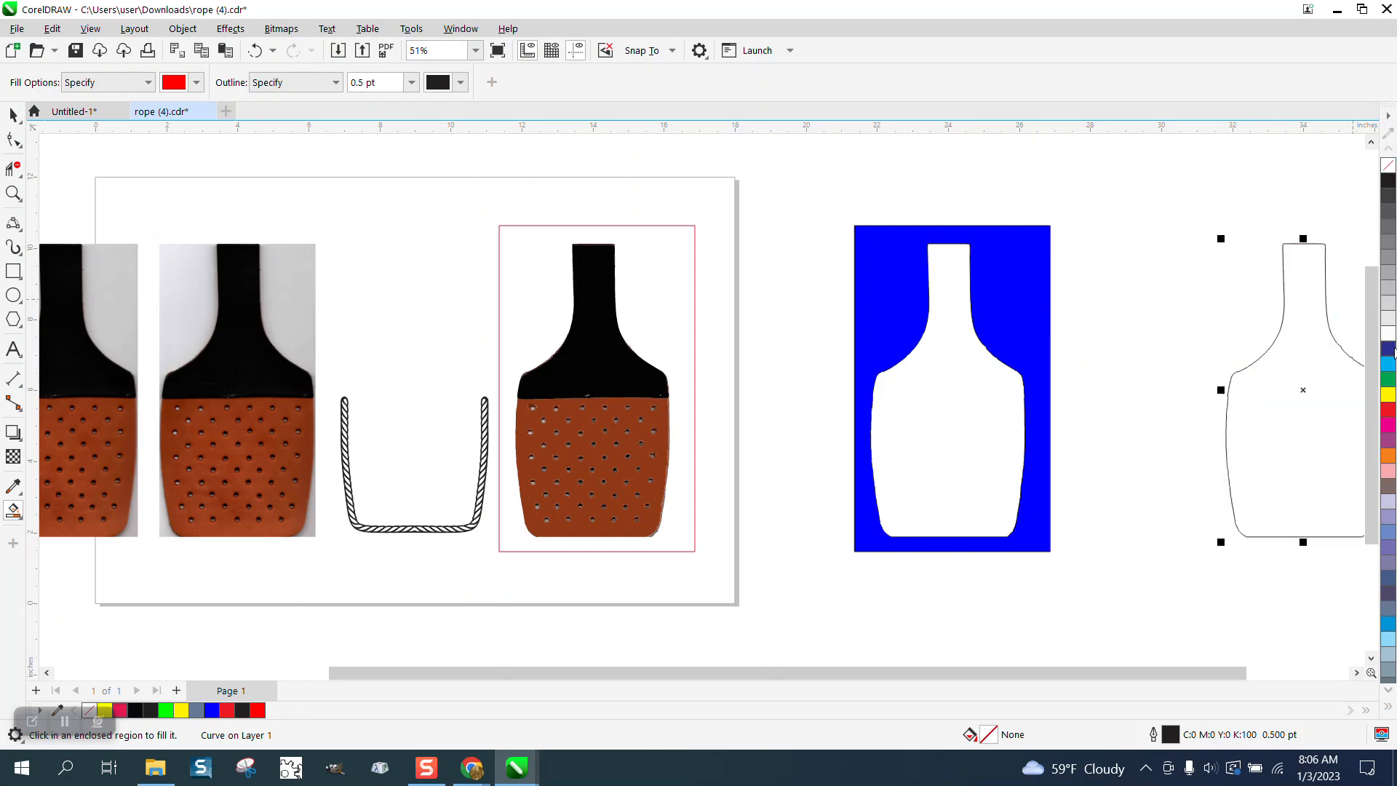
right_click(1388, 409)
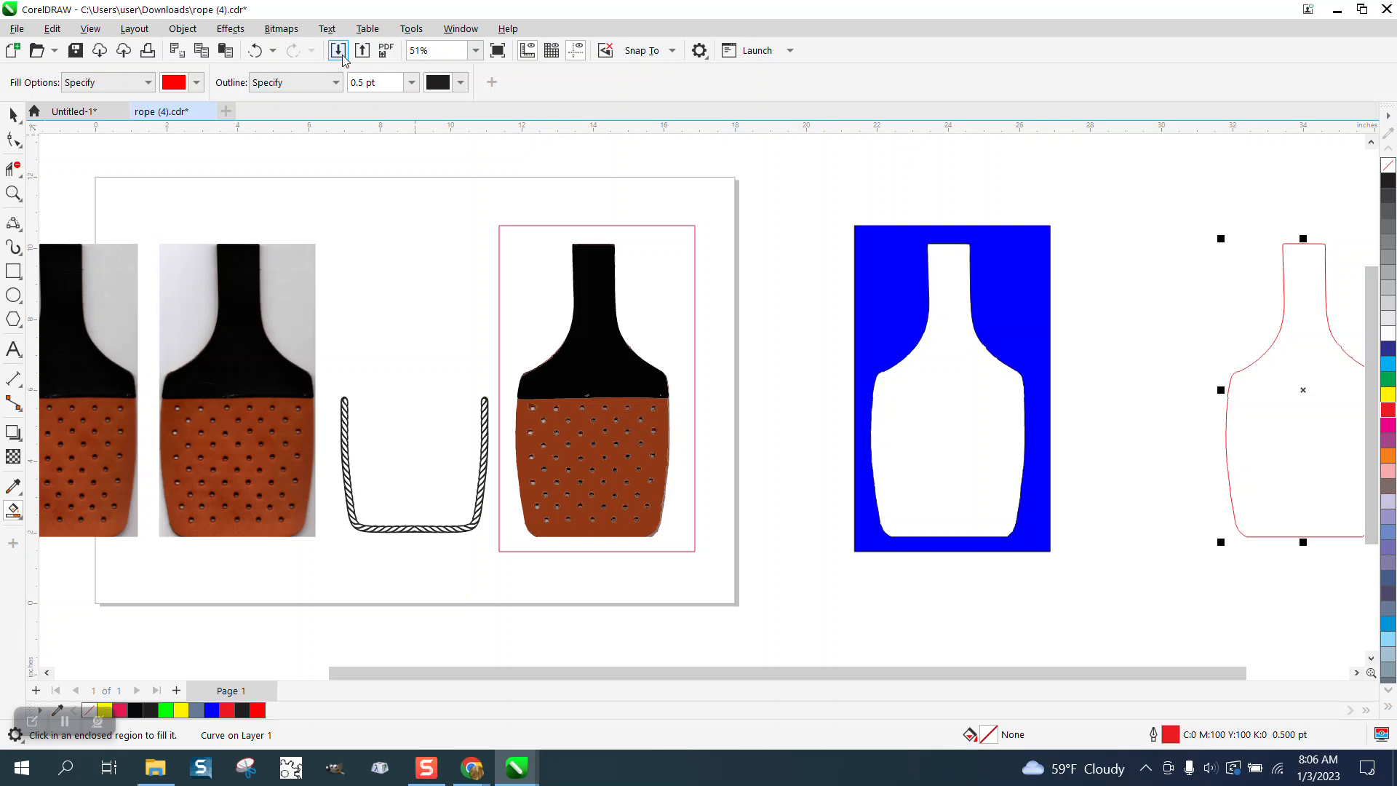
left_click(412, 82)
left_click(378, 113)
scroll(1056, 224, "down", 1)
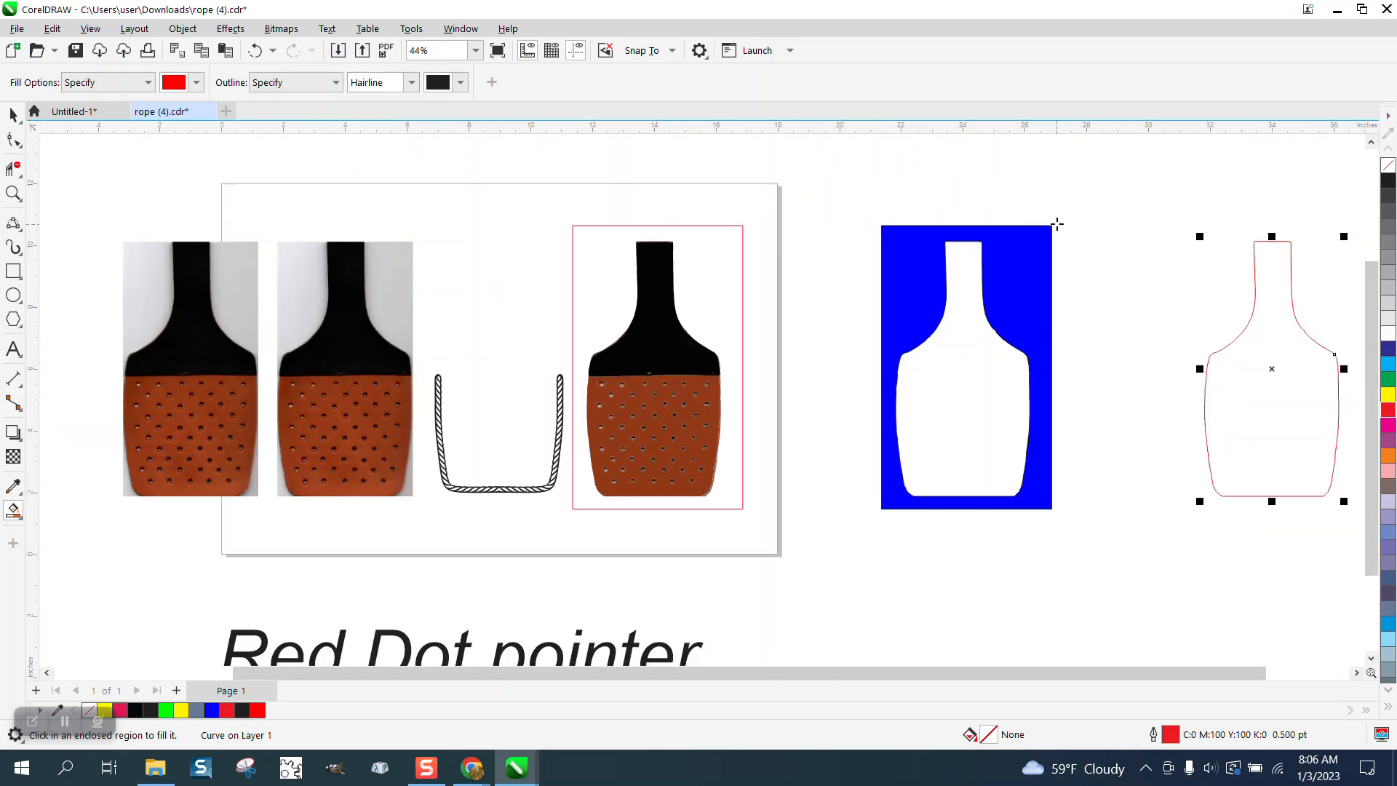
scroll(1055, 215, "down", 1)
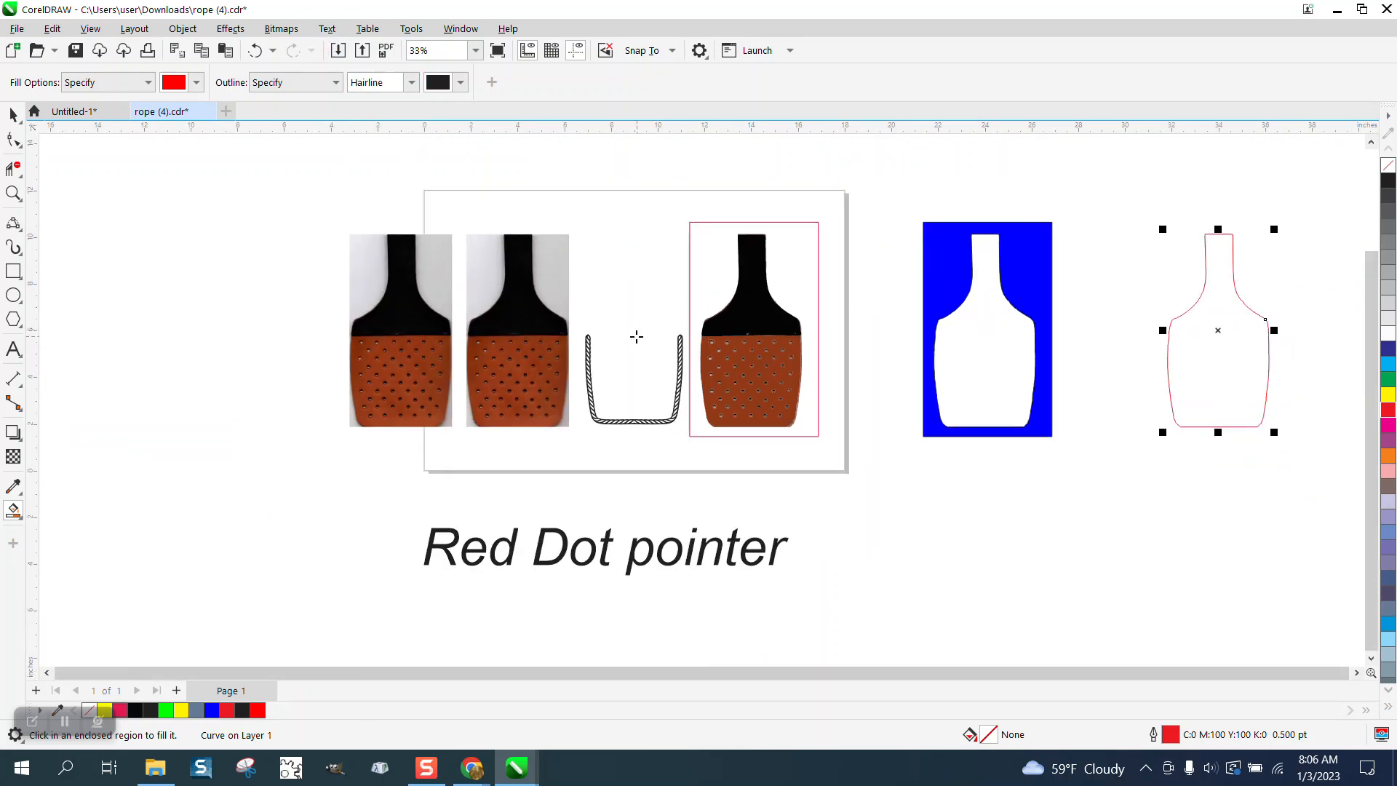
Move the red paddle outline left until it surrounds the U-shaped rope drawing on the page
left_click(13, 114)
key("Left")
key("Left")
key("Left")
key("Left")
key("Left")
key("Left")
key("Left")
key("Left")
key("Left")
key("Left")
key("Left")
key("Left")
key("Left")
key("Left")
key("Left")
key("Left")
key("Left")
key("Left")
key("Left")
key("Left")
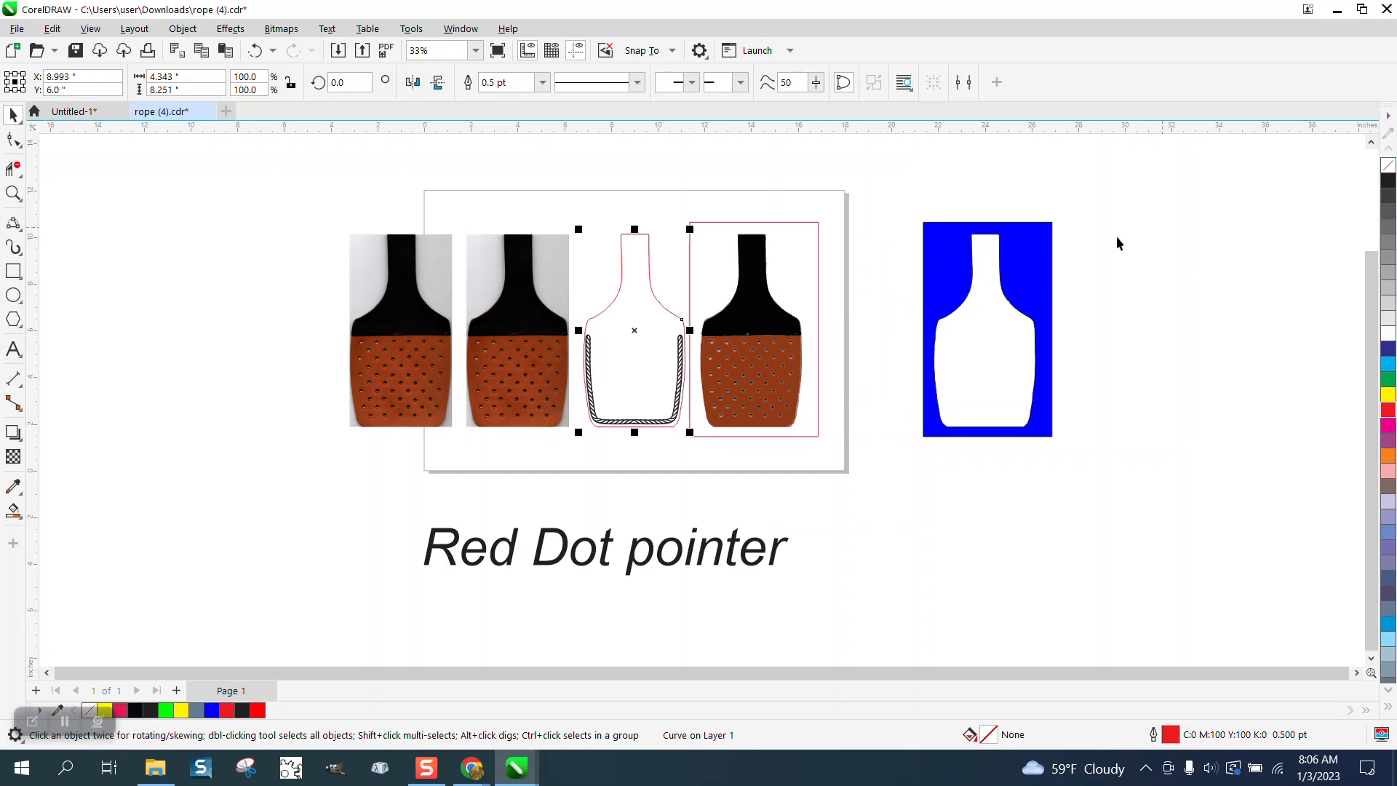
Smooth the middle of the red outline's right shoulder by deleting its run of jagged nodes
left_click(13, 193)
left_click_drag(580, 231, 829, 513)
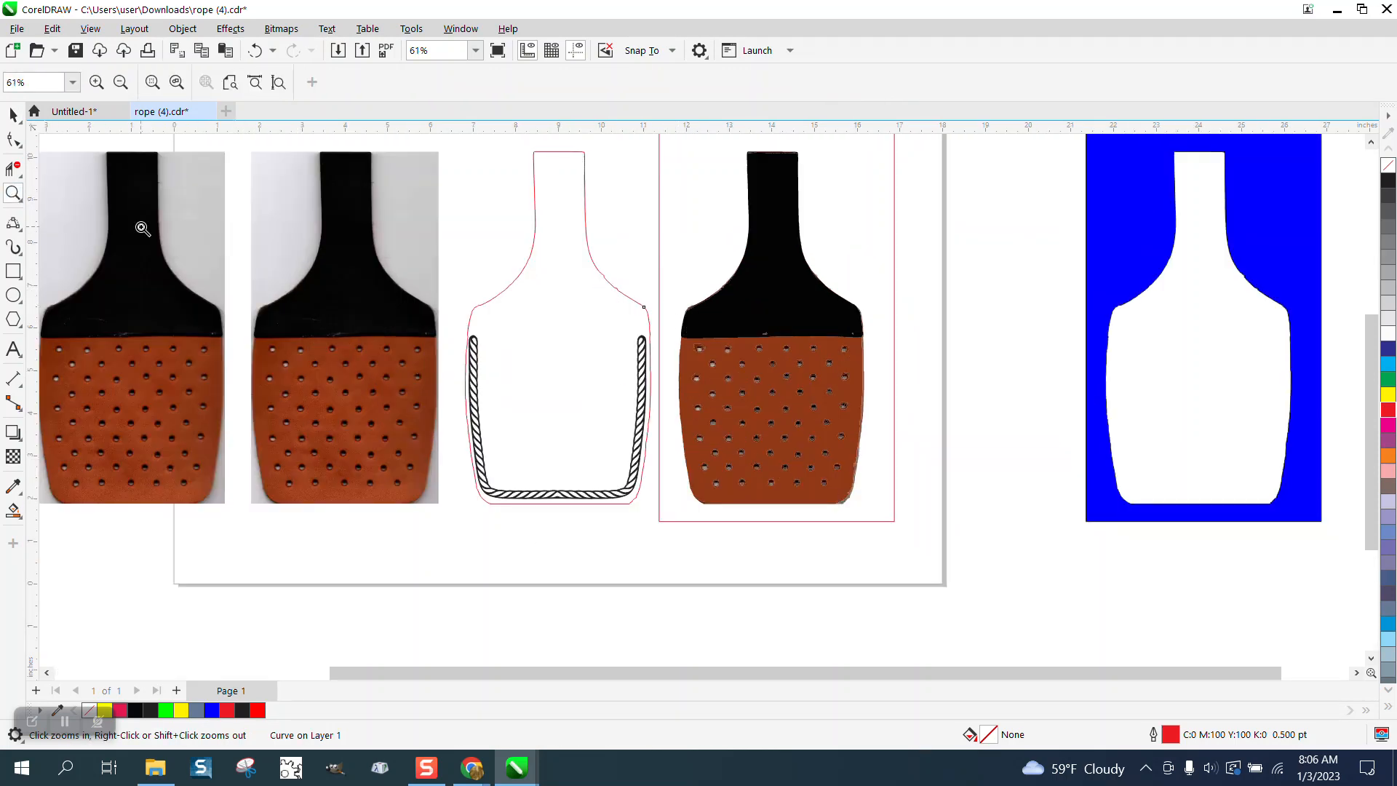
left_click_drag(524, 250, 676, 300)
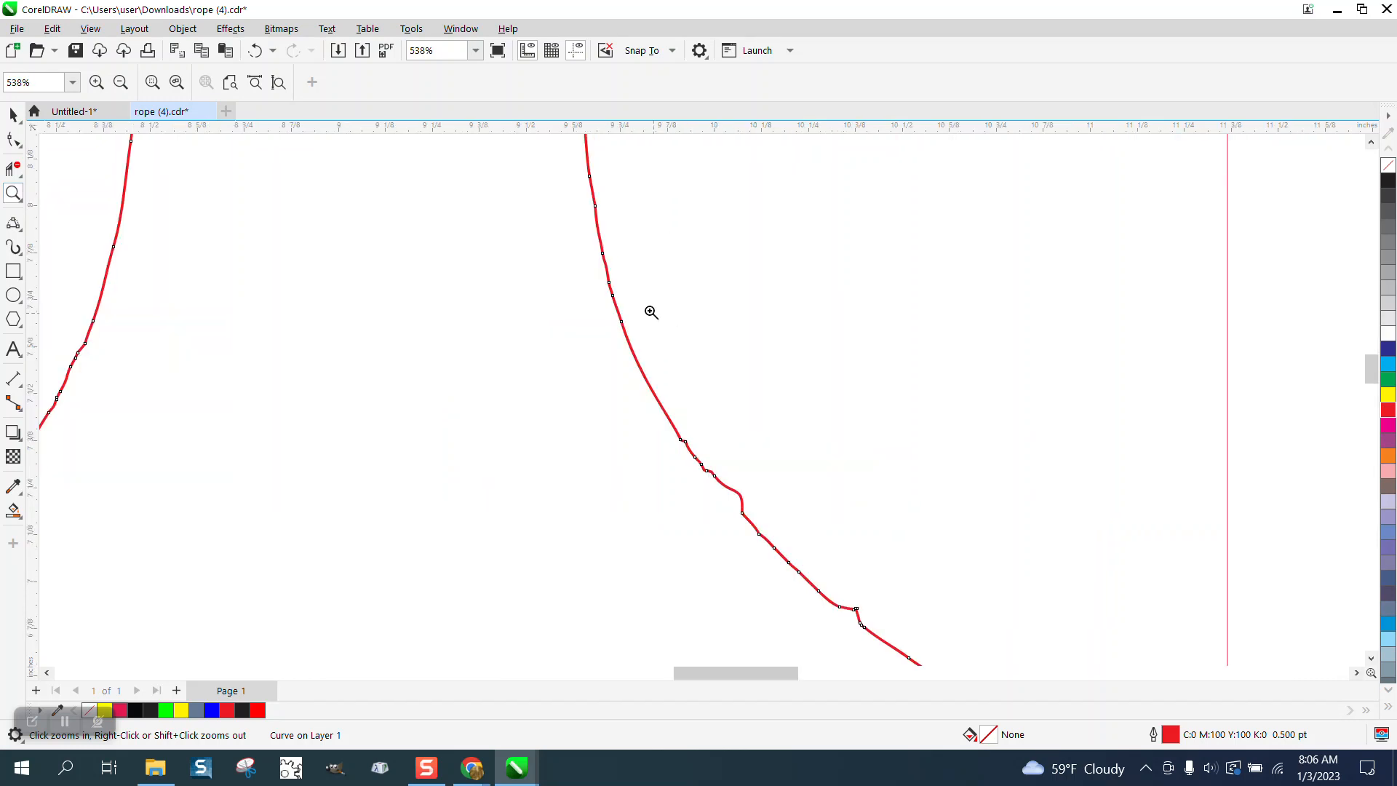
left_click(13, 139)
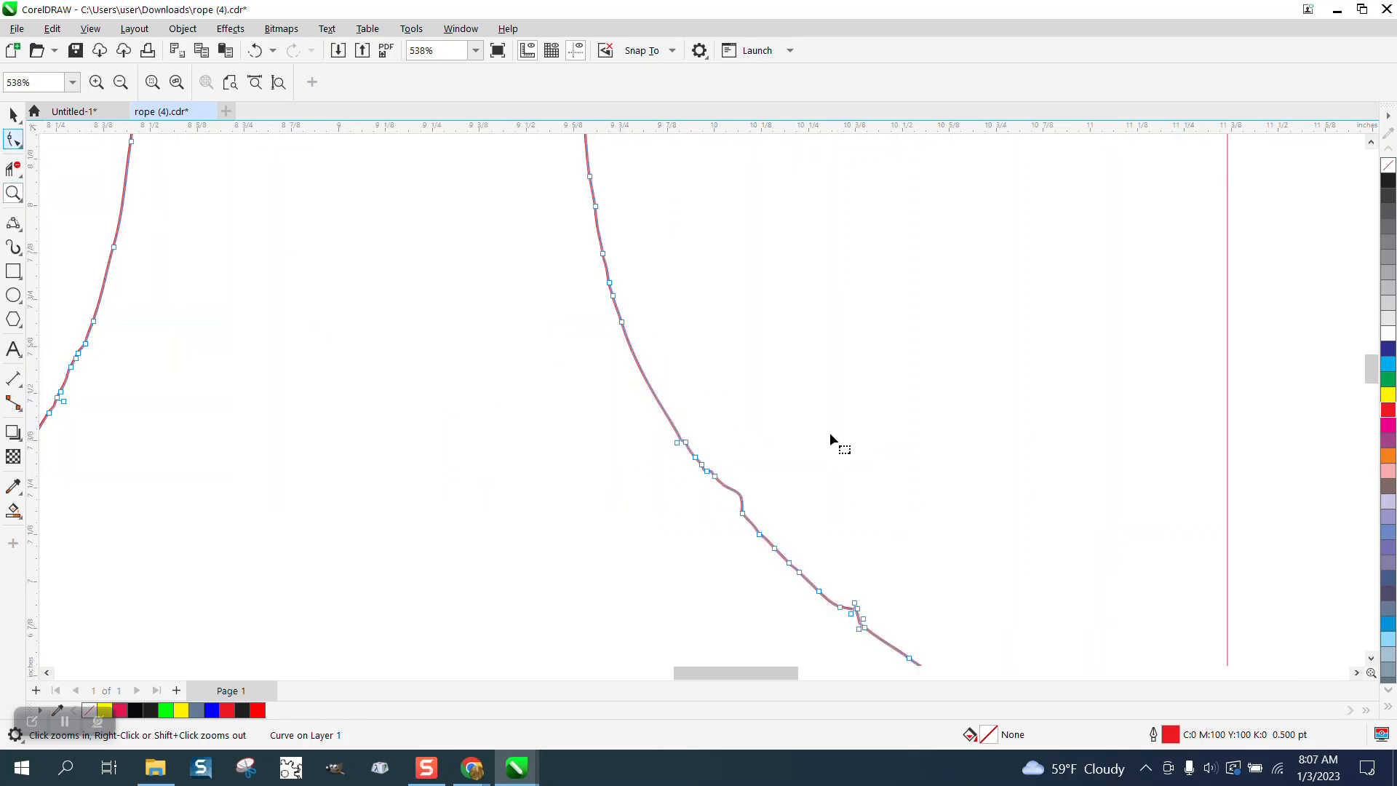
left_click_drag(606, 552, 574, 553)
key("Delete")
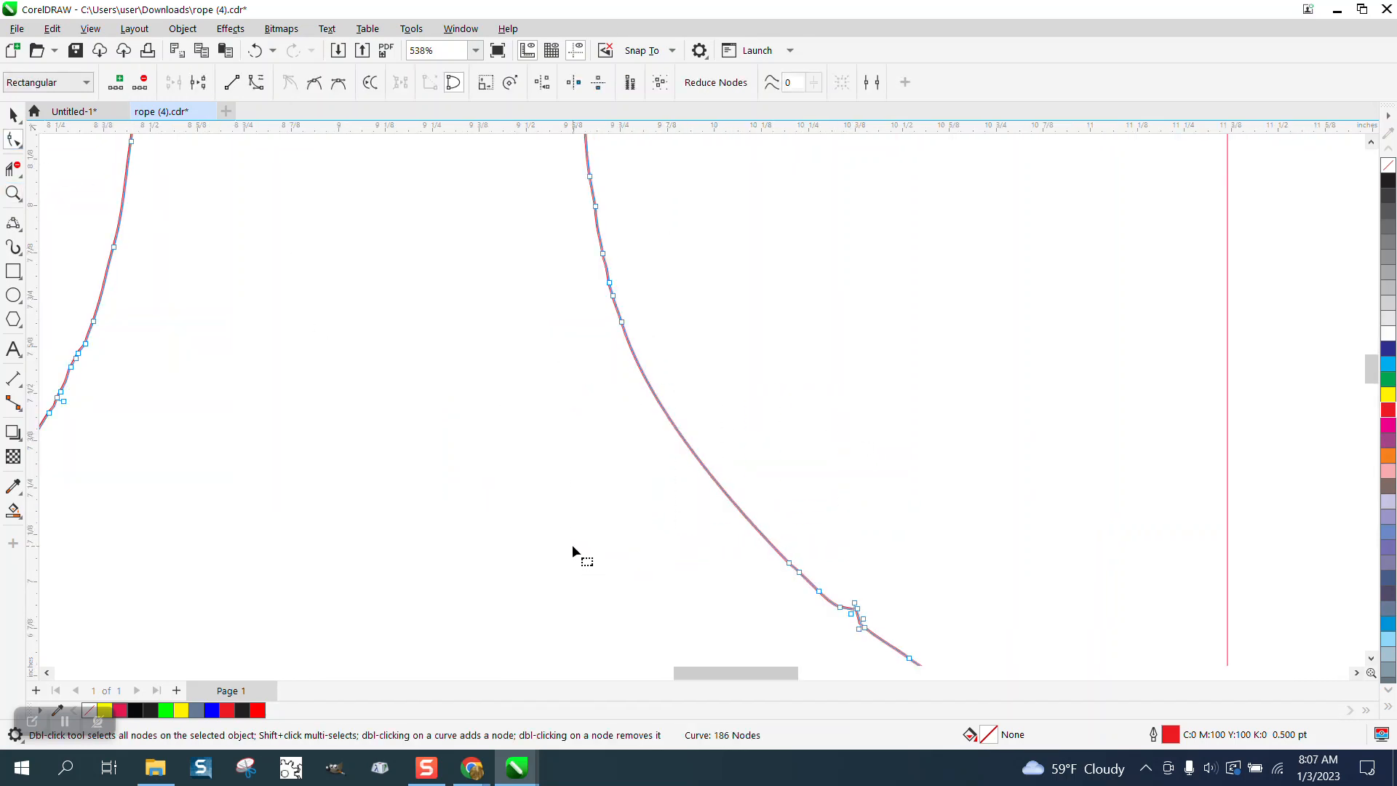
Delete the uneven nodes around the remaining bump lower down the outline's right shoulder
scroll(760, 469, "down", 1)
left_click_drag(714, 605, 709, 605)
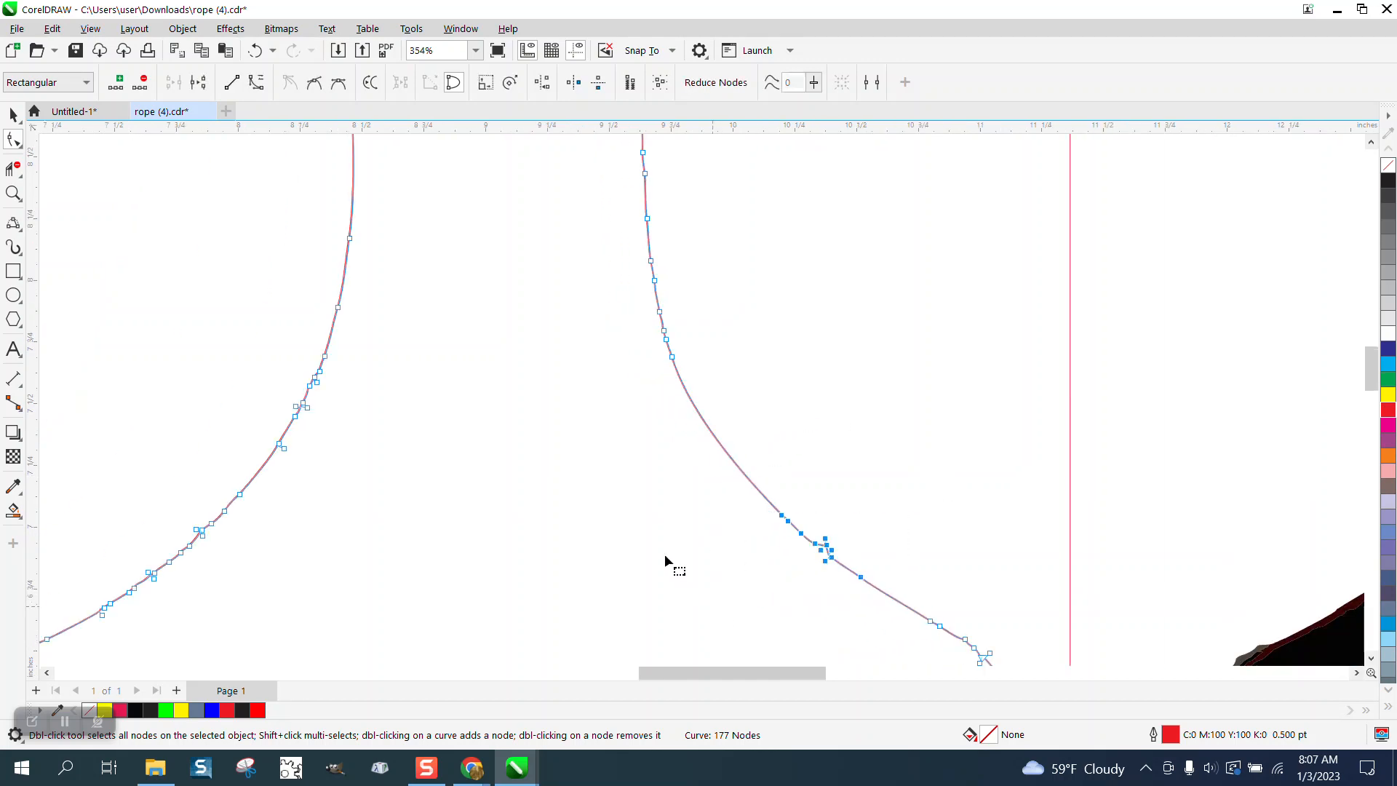
key("Delete")
scroll(543, 412, "down", 3)
scroll(528, 346, "down", 1)
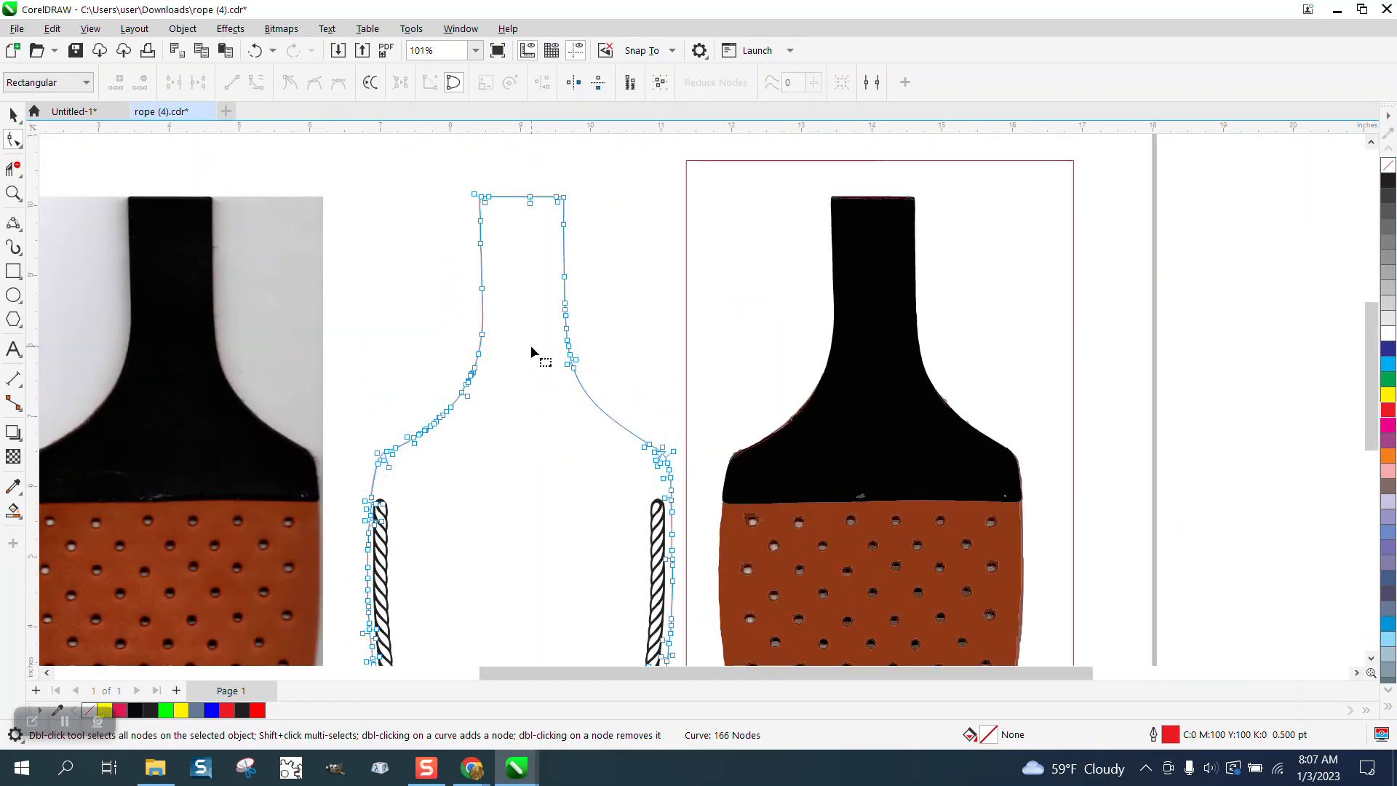
scroll(512, 216, "down", 1)
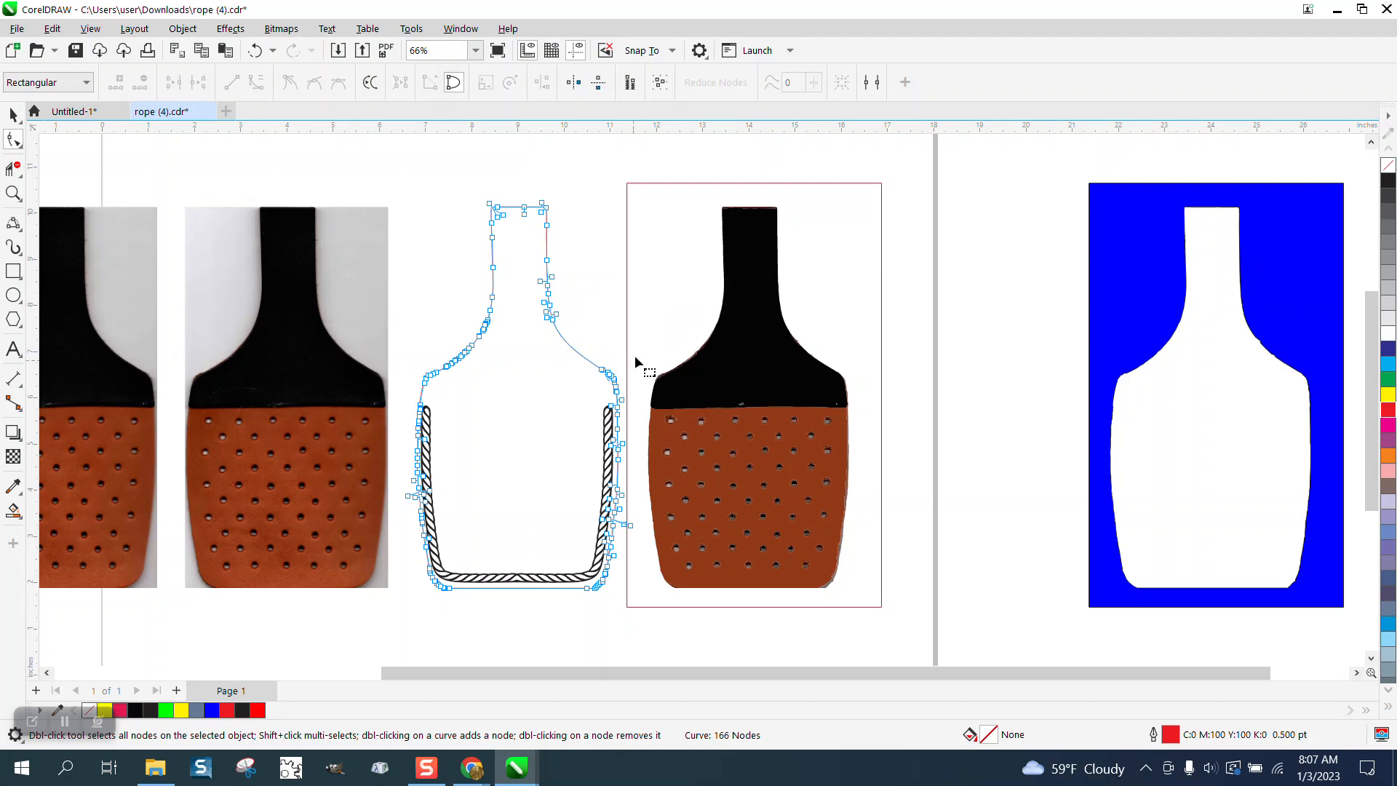
Delete the black traced paddle shape, its enclosing rectangle and all the leftover trace pieces beside the red outline
left_click(13, 115)
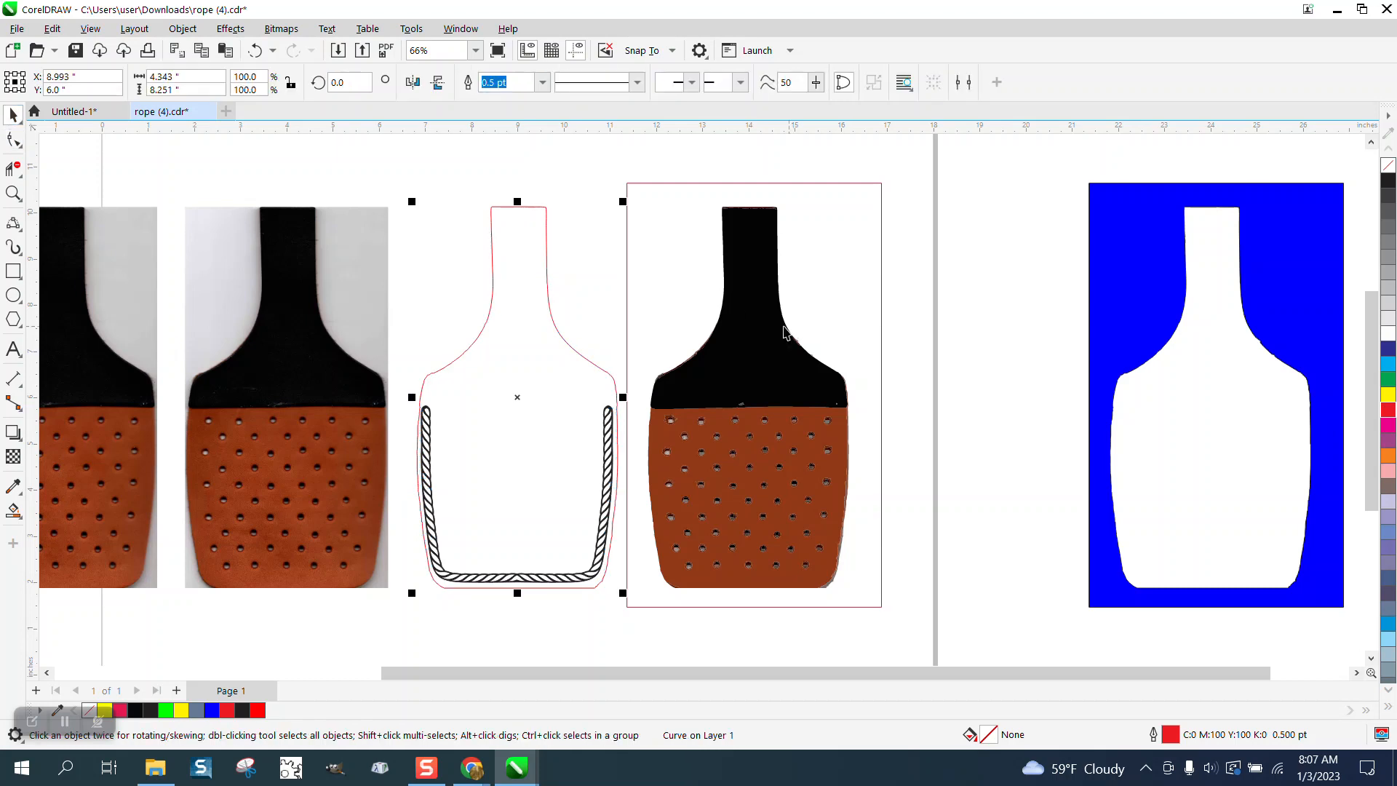
left_click(770, 321)
key("Delete")
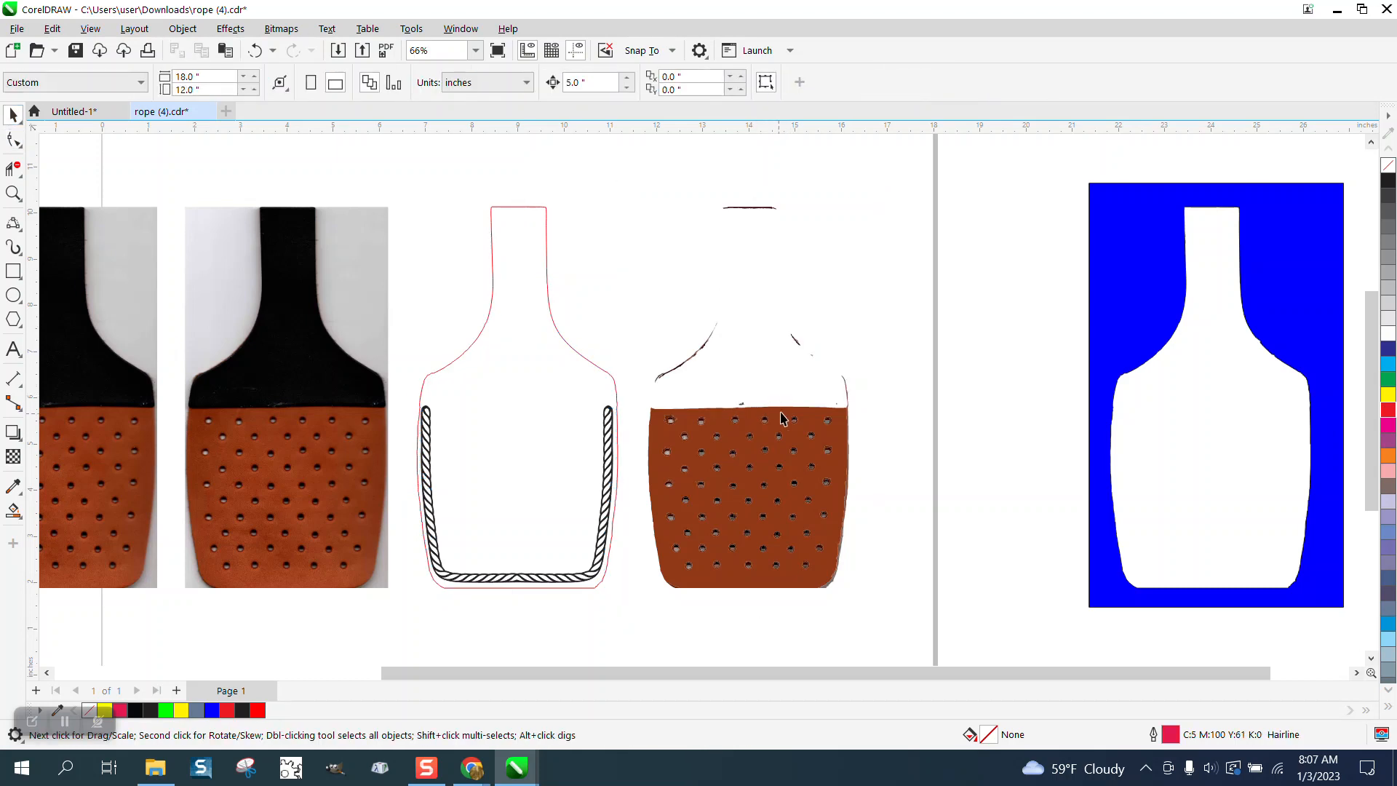
left_click_drag(640, 183, 902, 626)
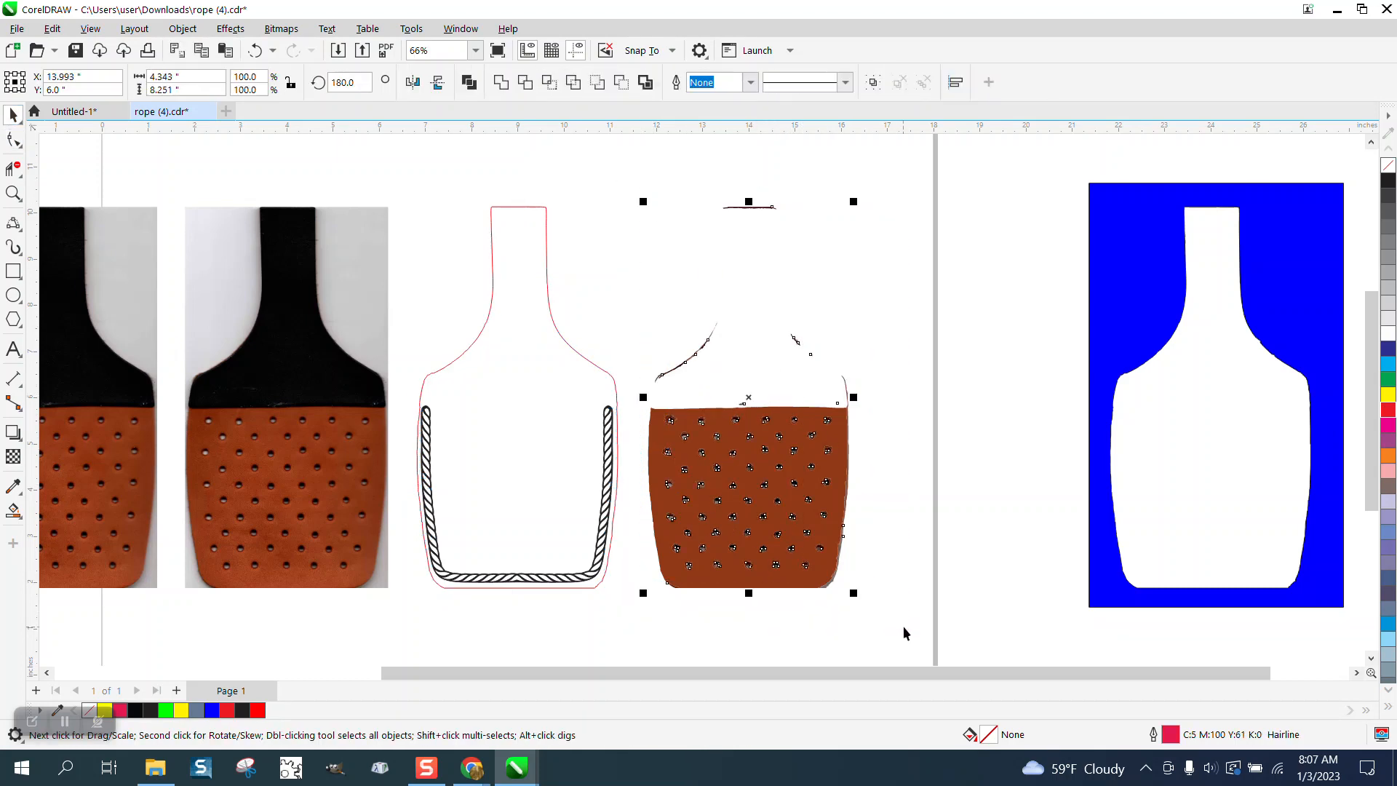
key("Delete")
Move the rope drawing 5 inches right, and apply a one-step outside contour with a 0.1 inch offset to it
left_click(610, 421)
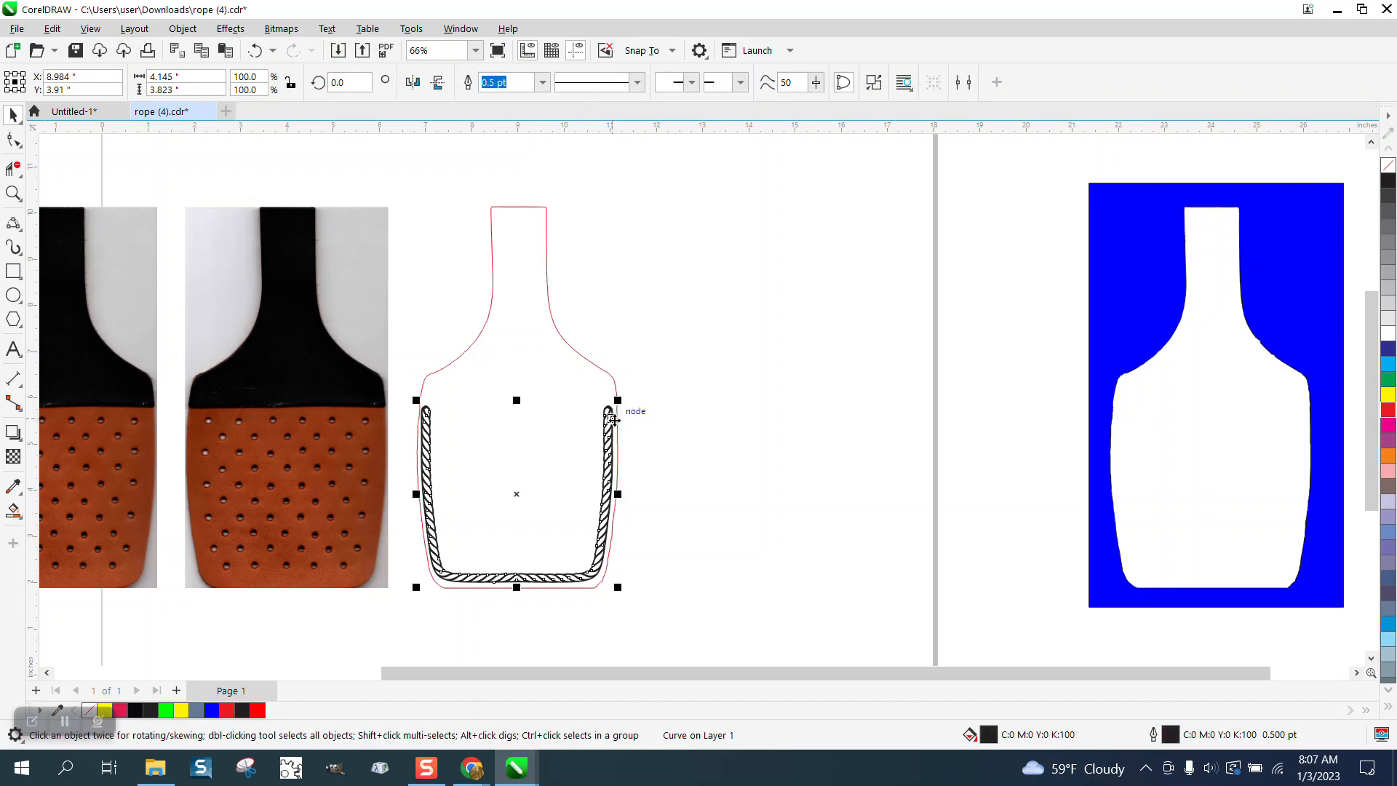
key("Right")
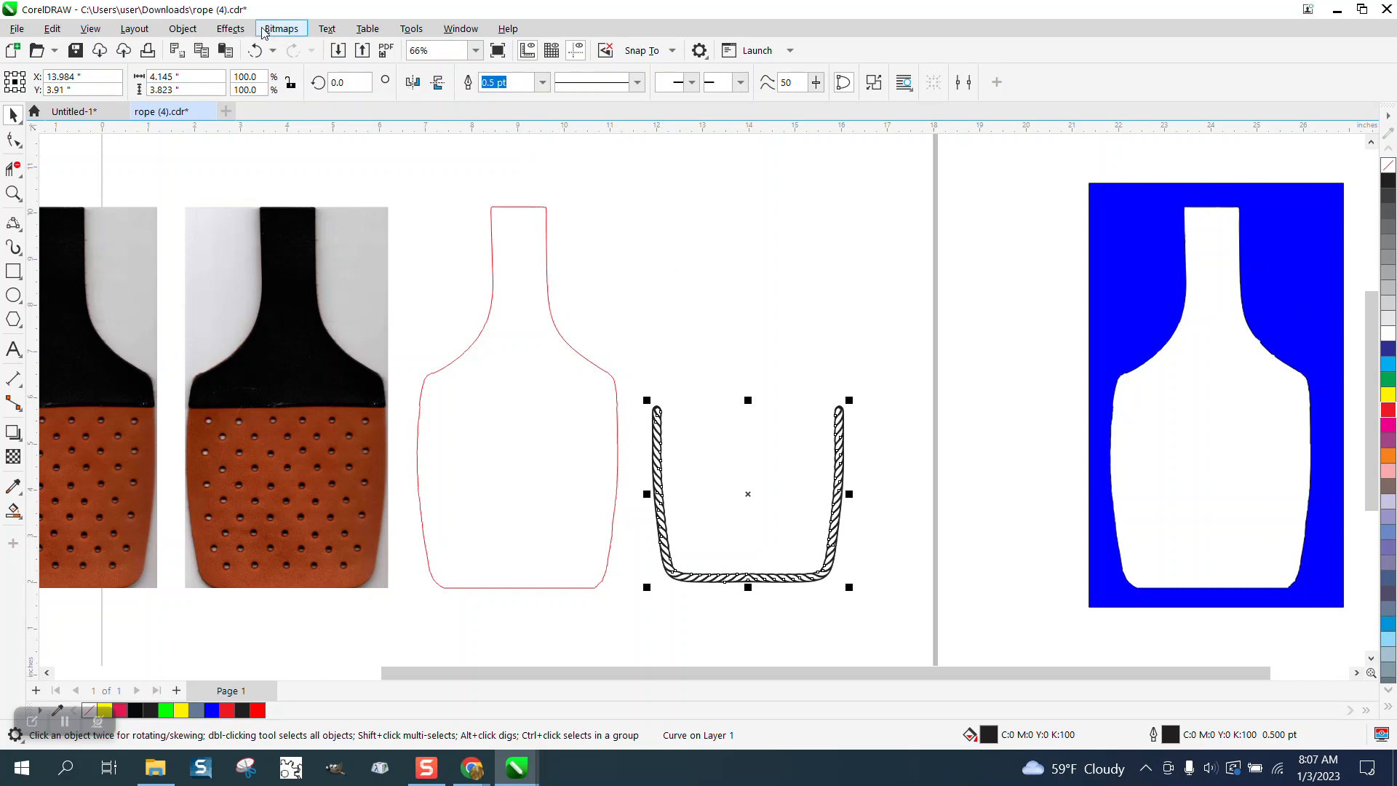
left_click(231, 29)
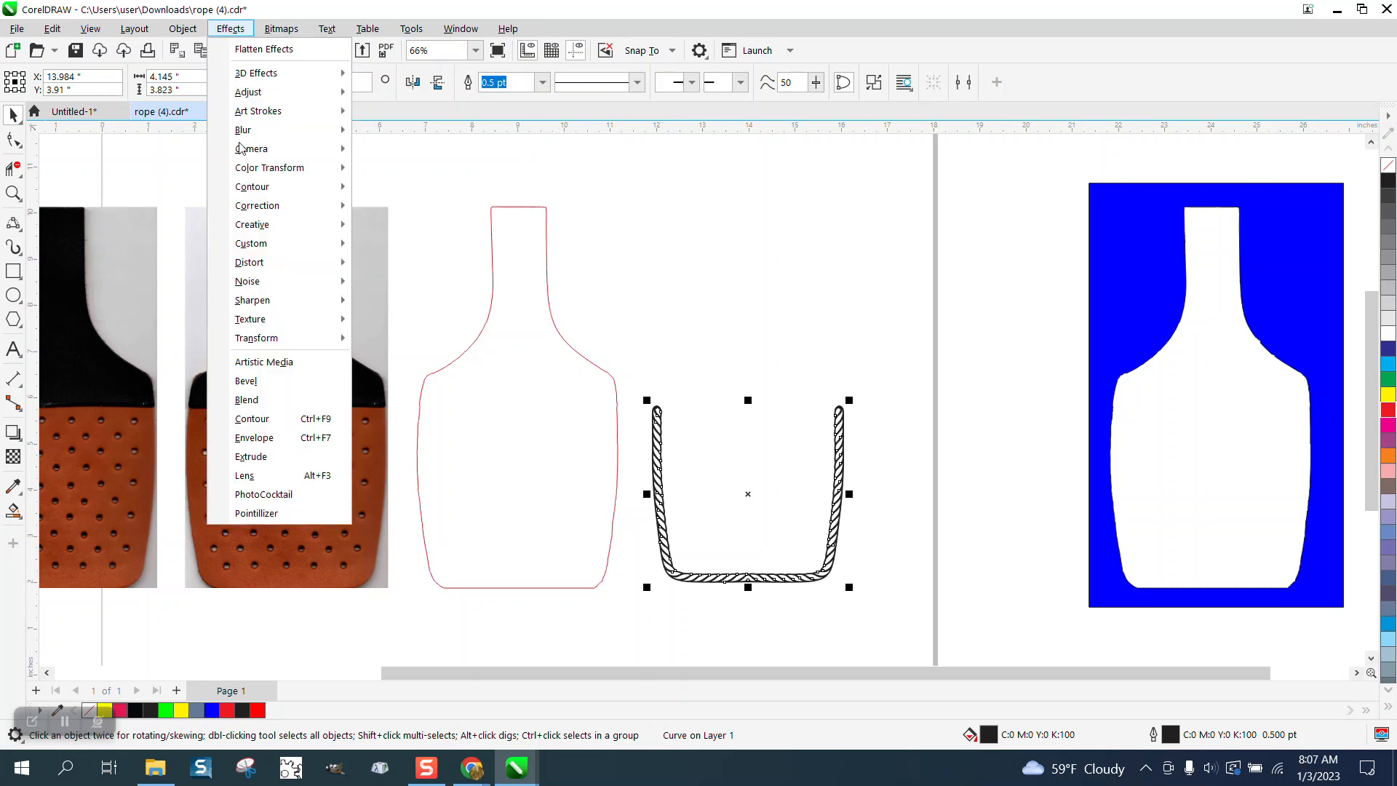
left_click(272, 421)
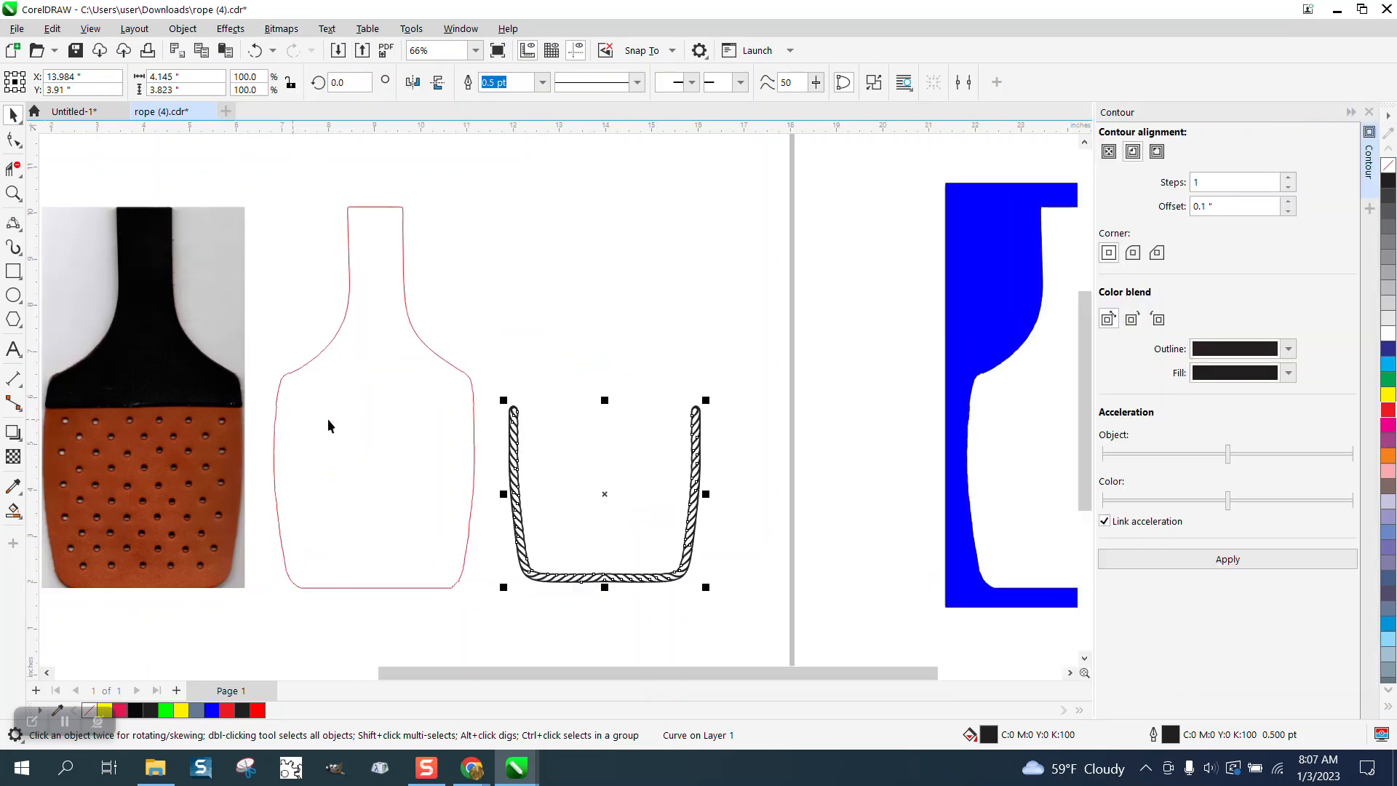
left_click(1157, 152)
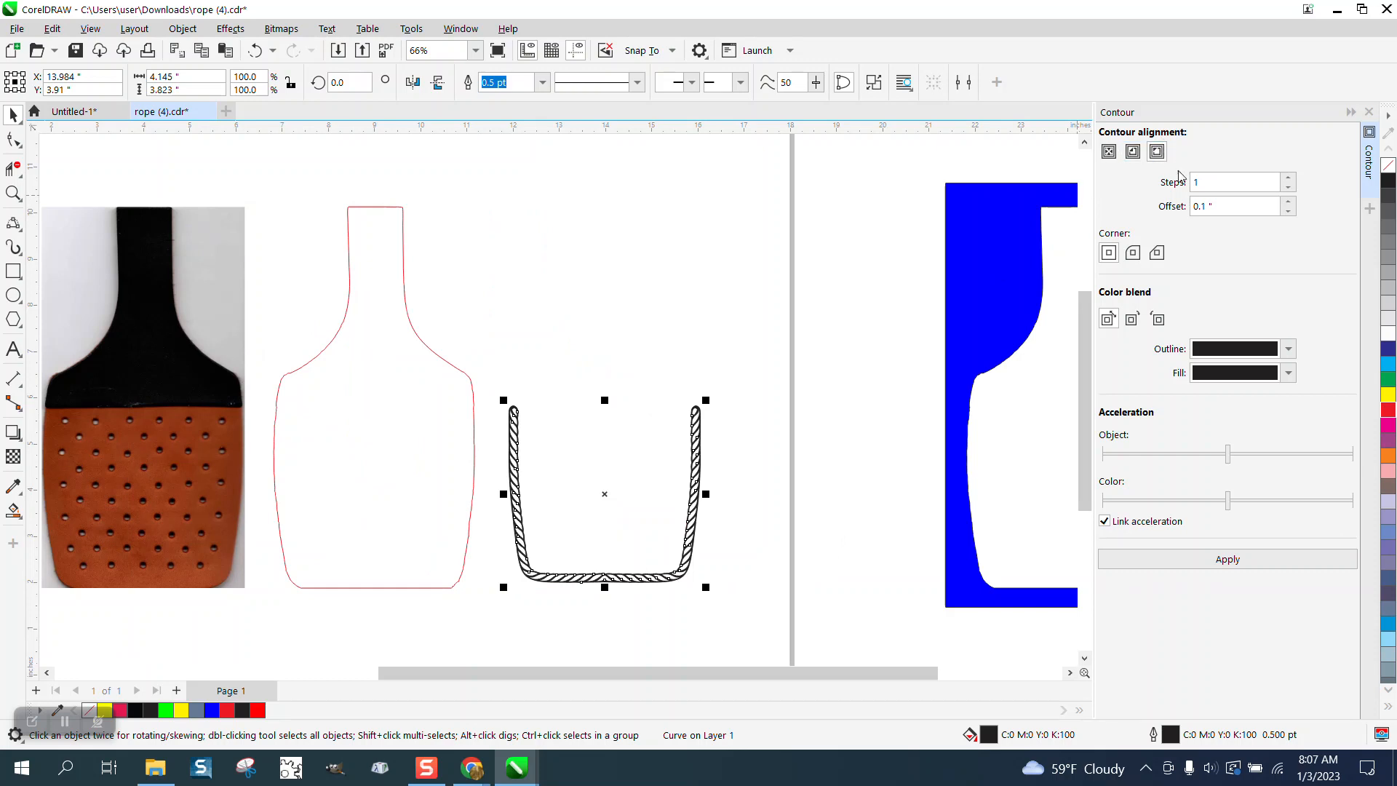
left_click(1239, 564)
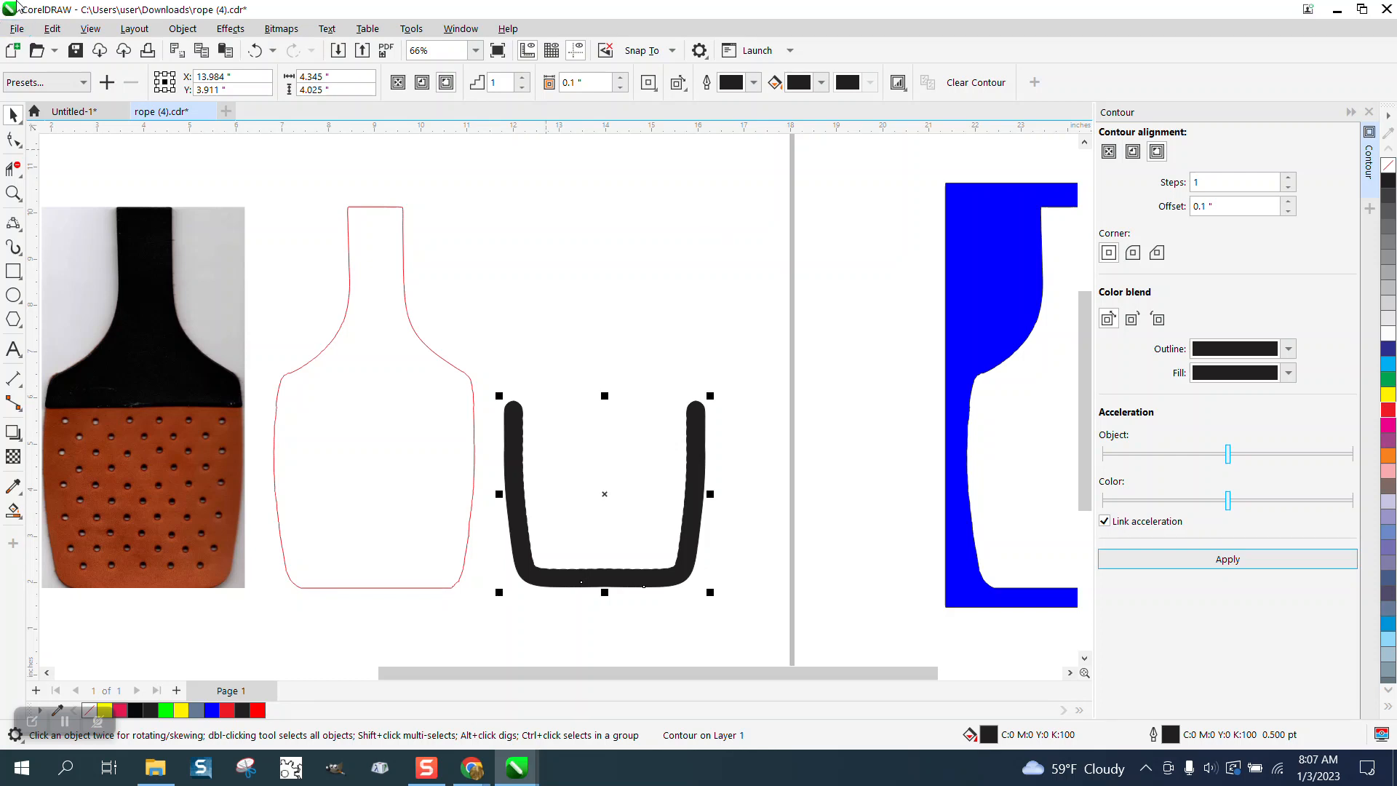
Break the rope's contour apart, and move the original rope drawing 5 inches up, clear of the contour shape
left_click(191, 31)
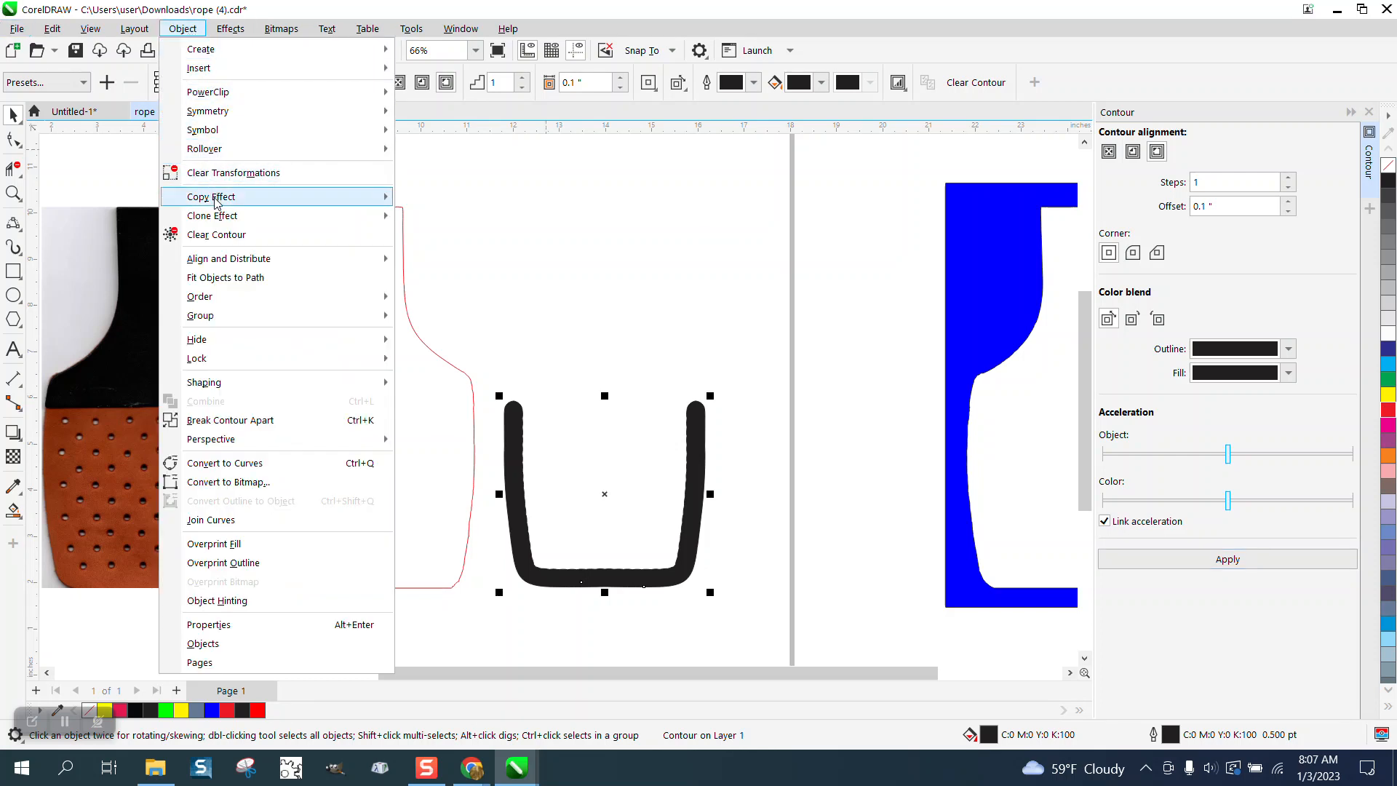
left_click(230, 420)
left_click(557, 285)
left_click(693, 415)
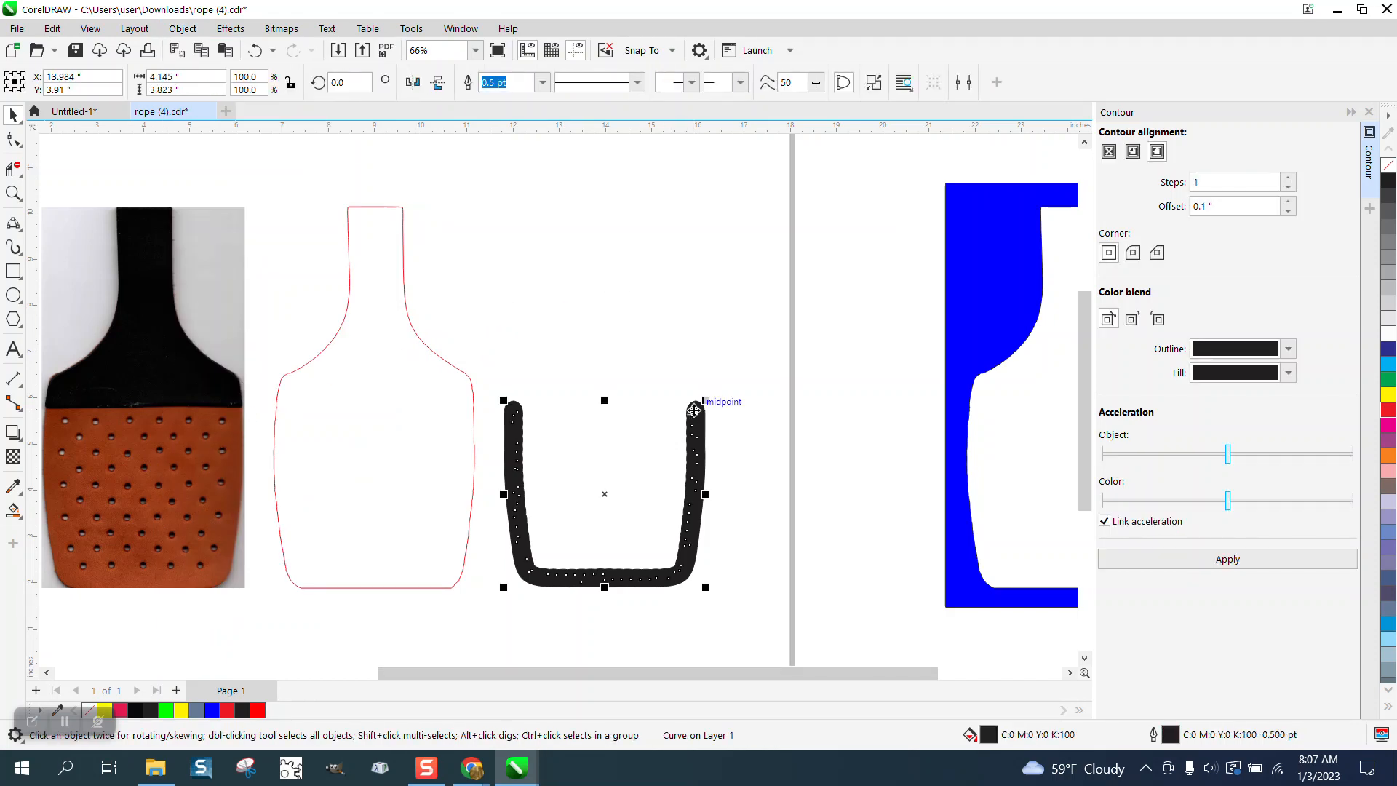
key("Up")
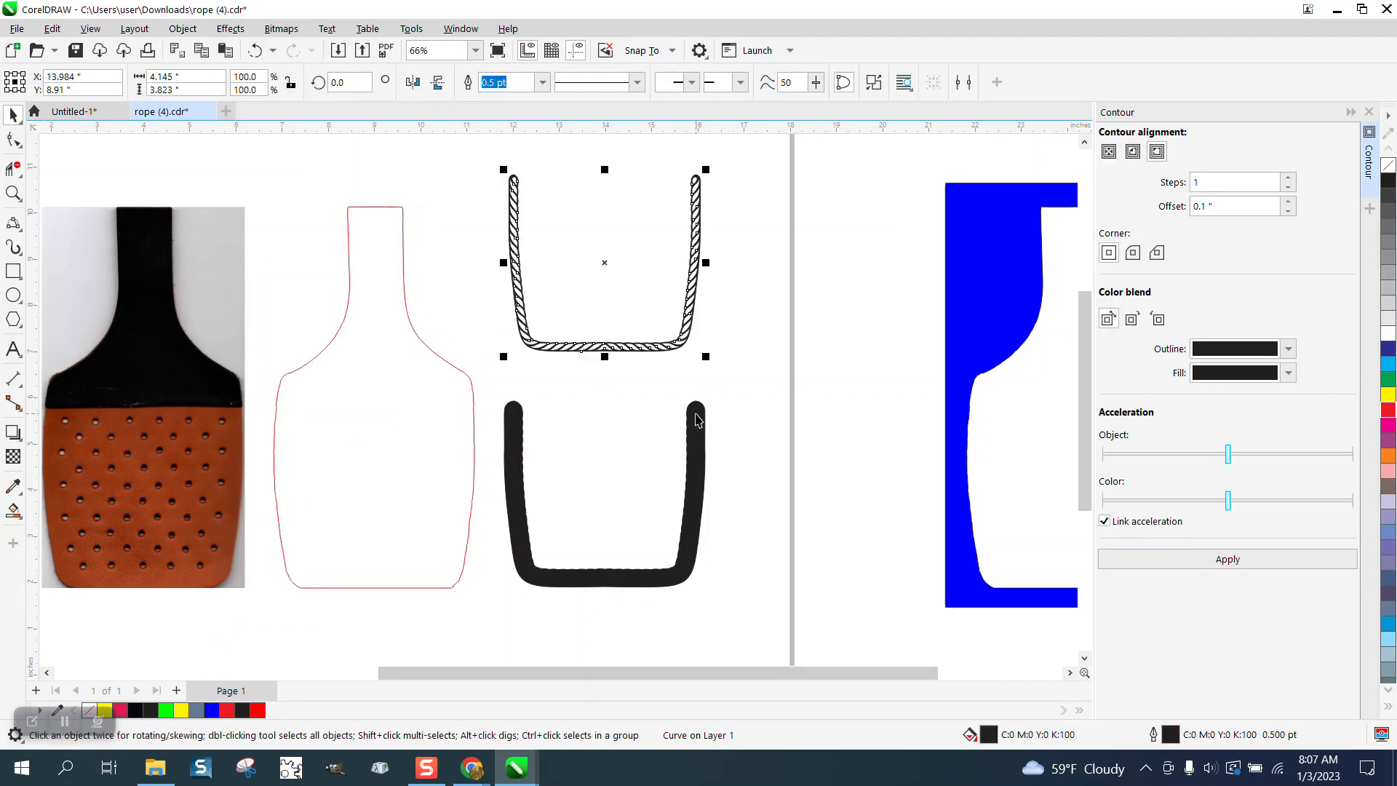
Remove the fill from the separated contour shape, and colour its outline red
left_click(696, 420)
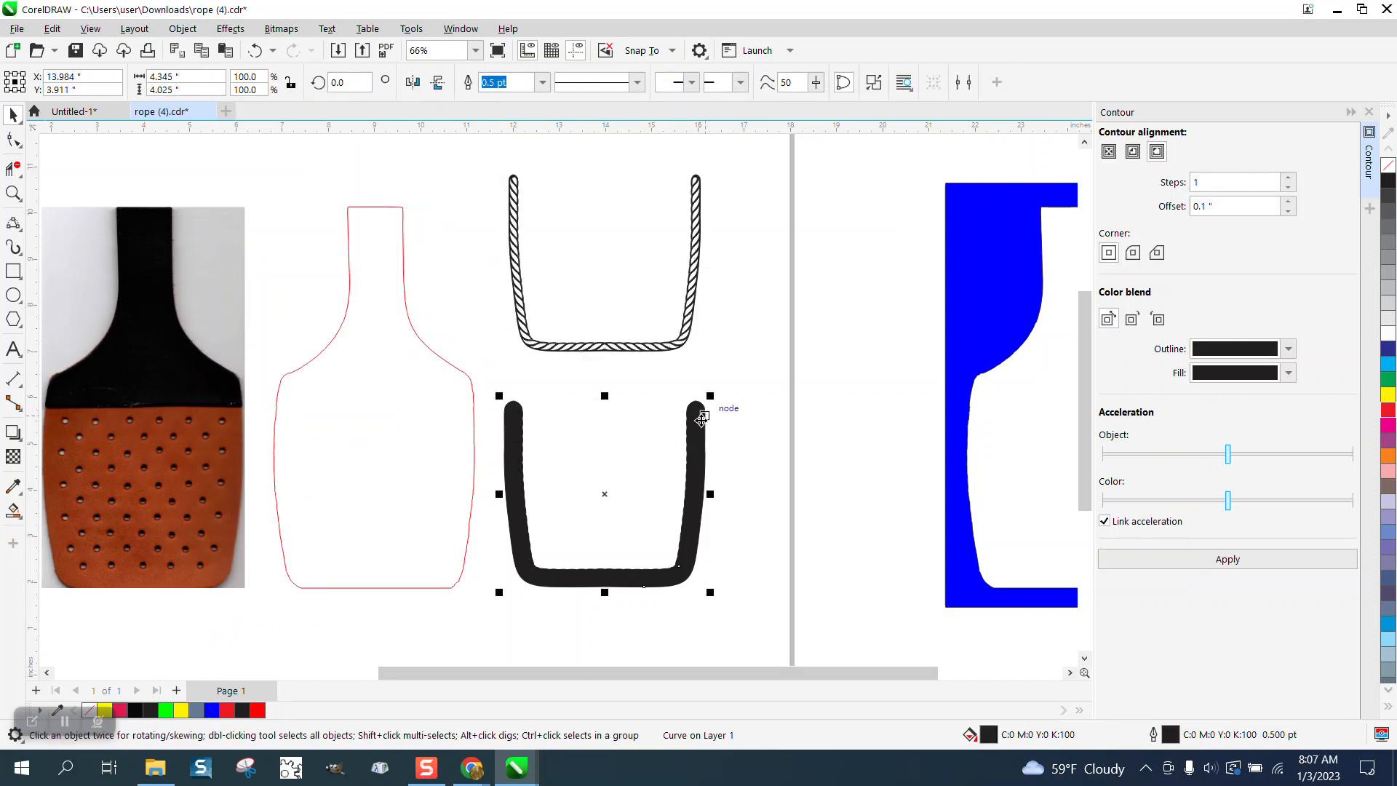
left_click(1386, 170)
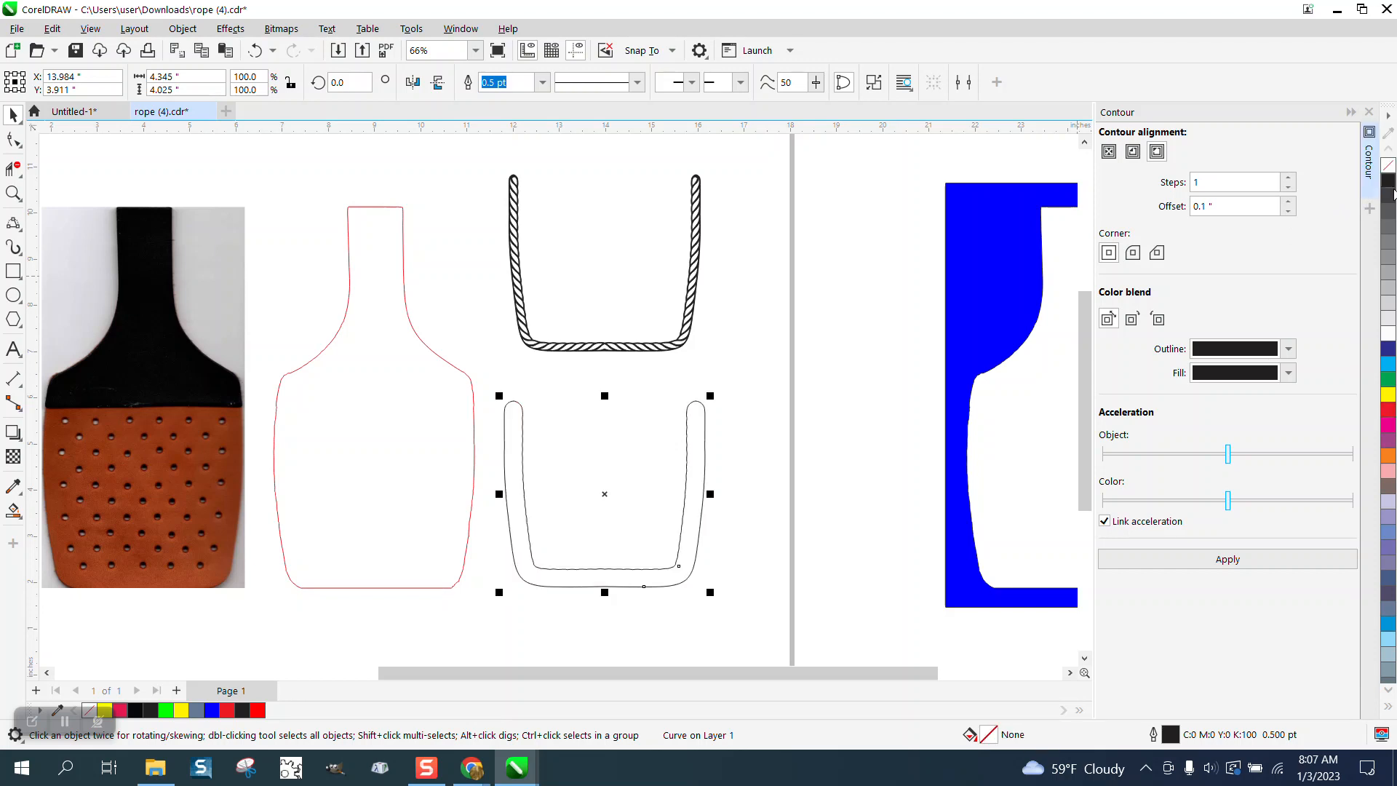
right_click(1387, 414)
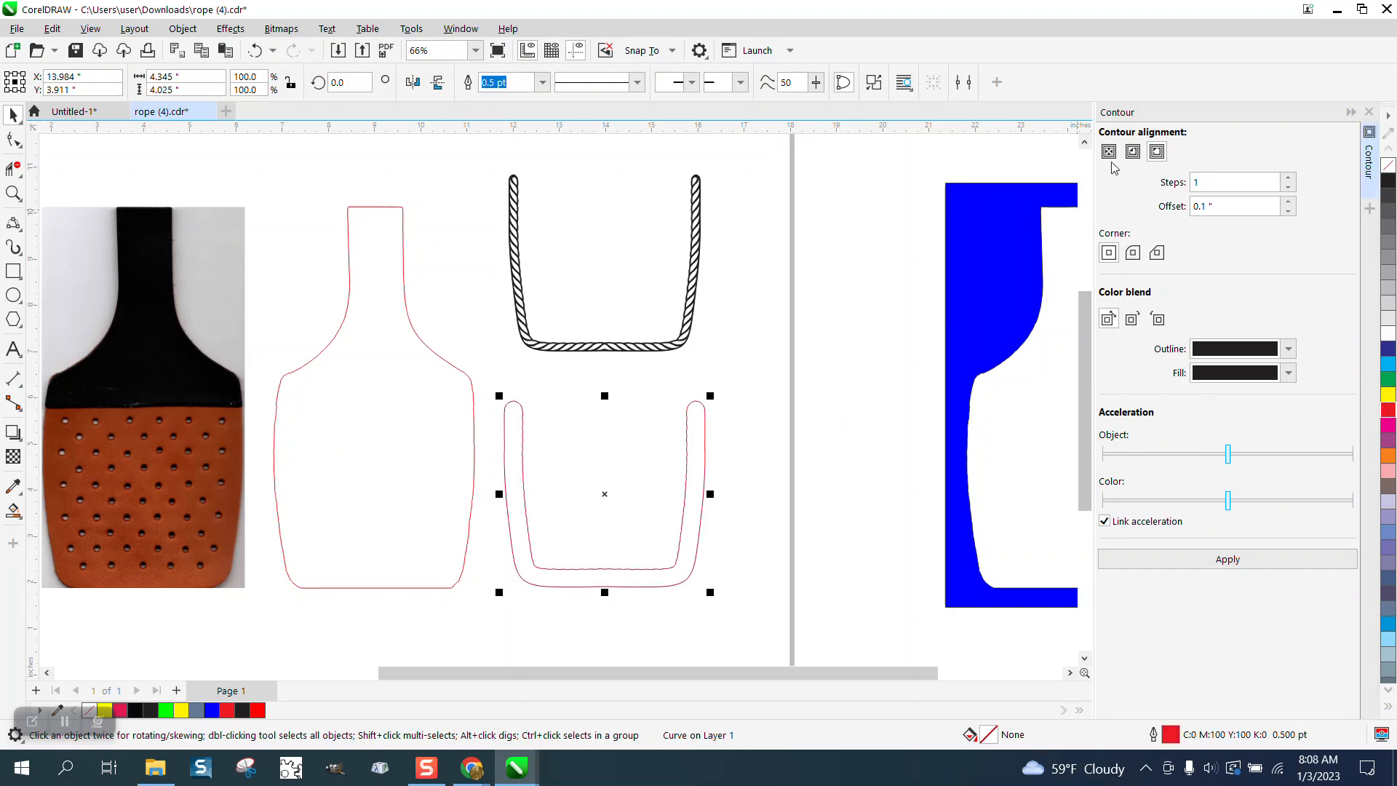
Apply a one-step inside contour with a 0.1 inch offset to the red U shape, and break the contour apart
left_click(1132, 151)
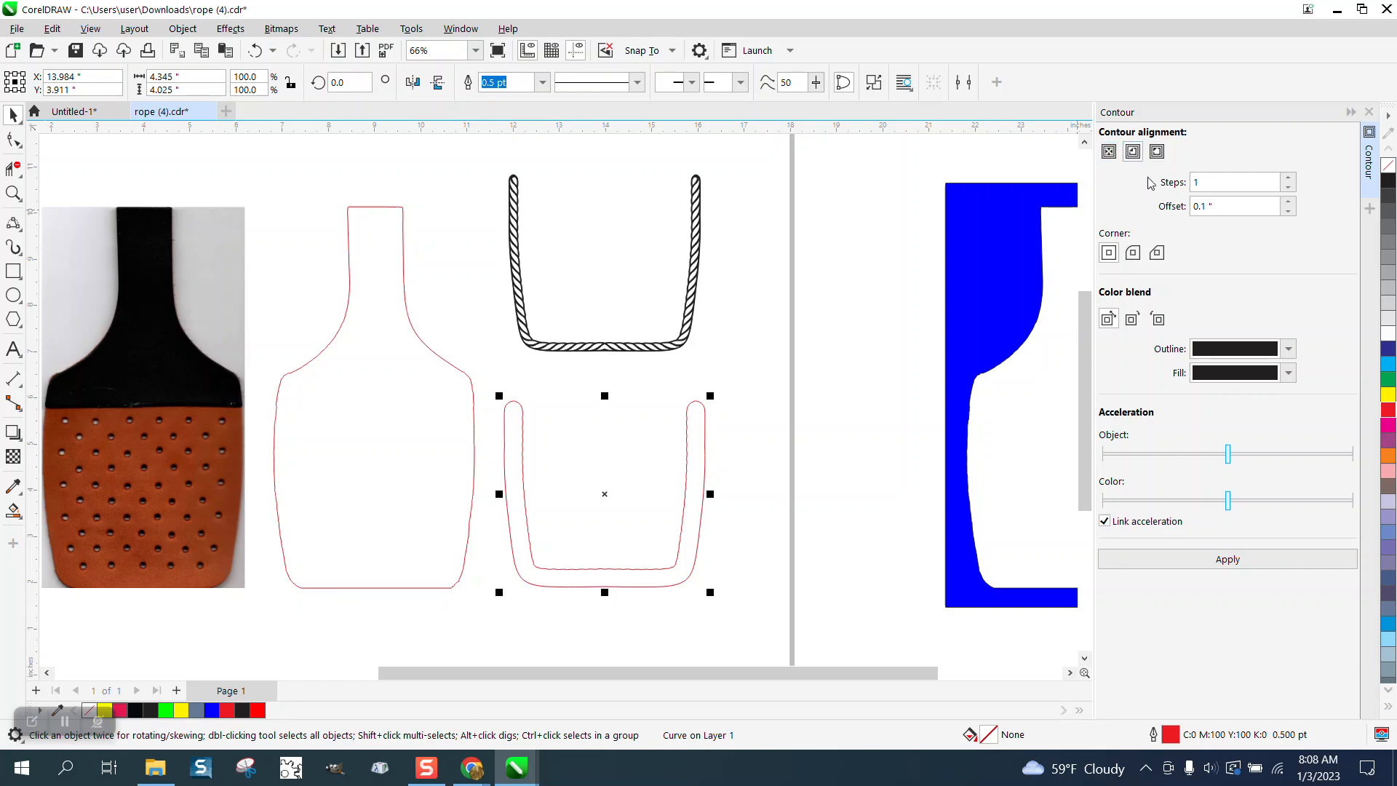
left_click(1249, 562)
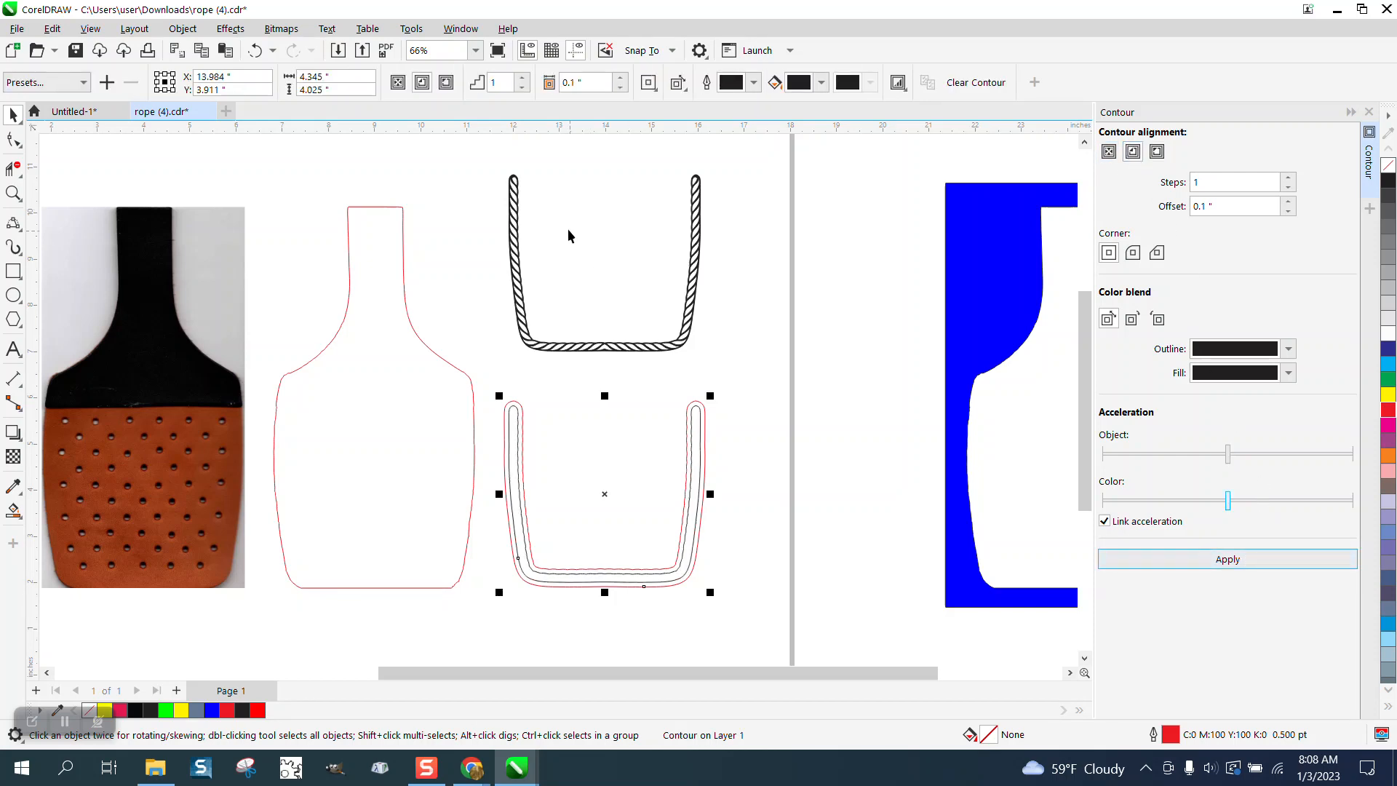
left_click(184, 29)
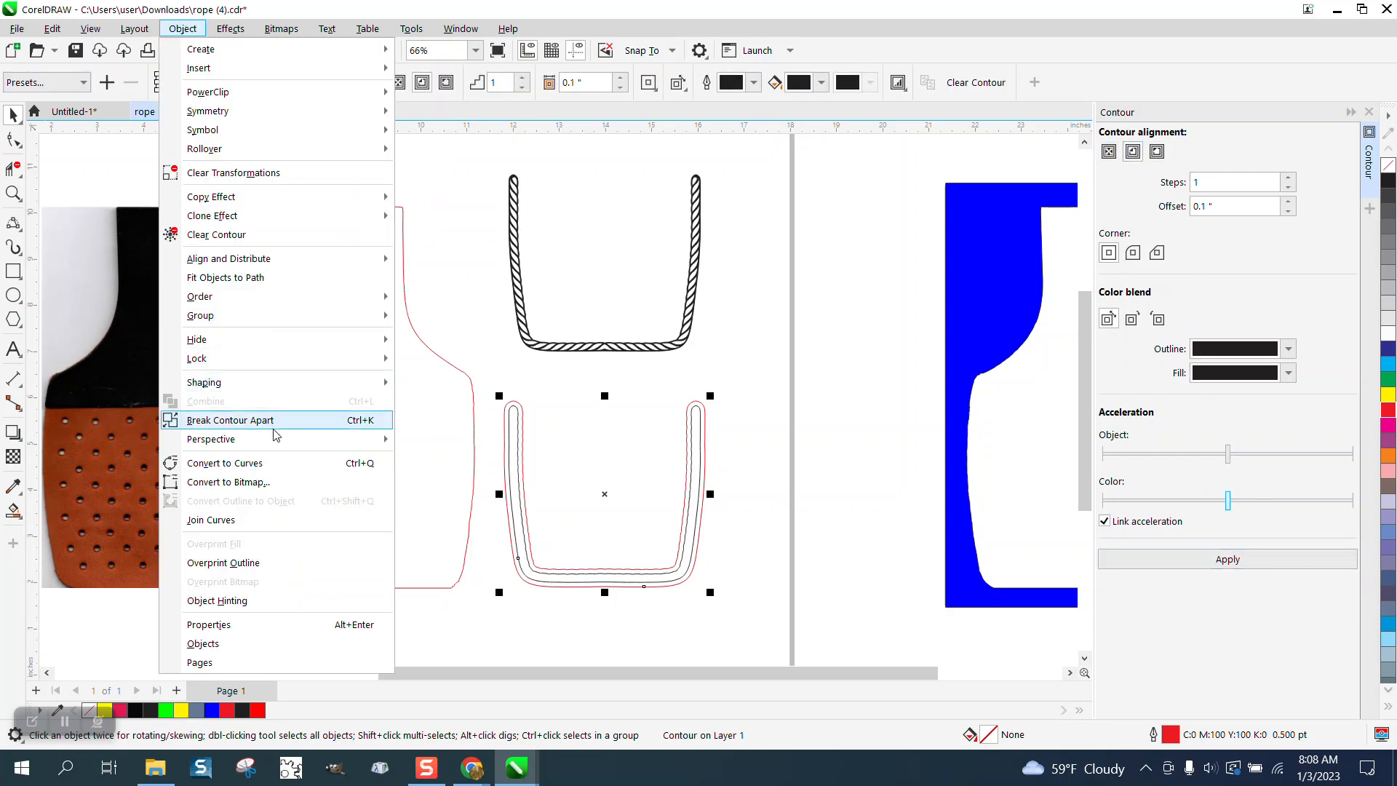
left_click(272, 430)
left_click(704, 413)
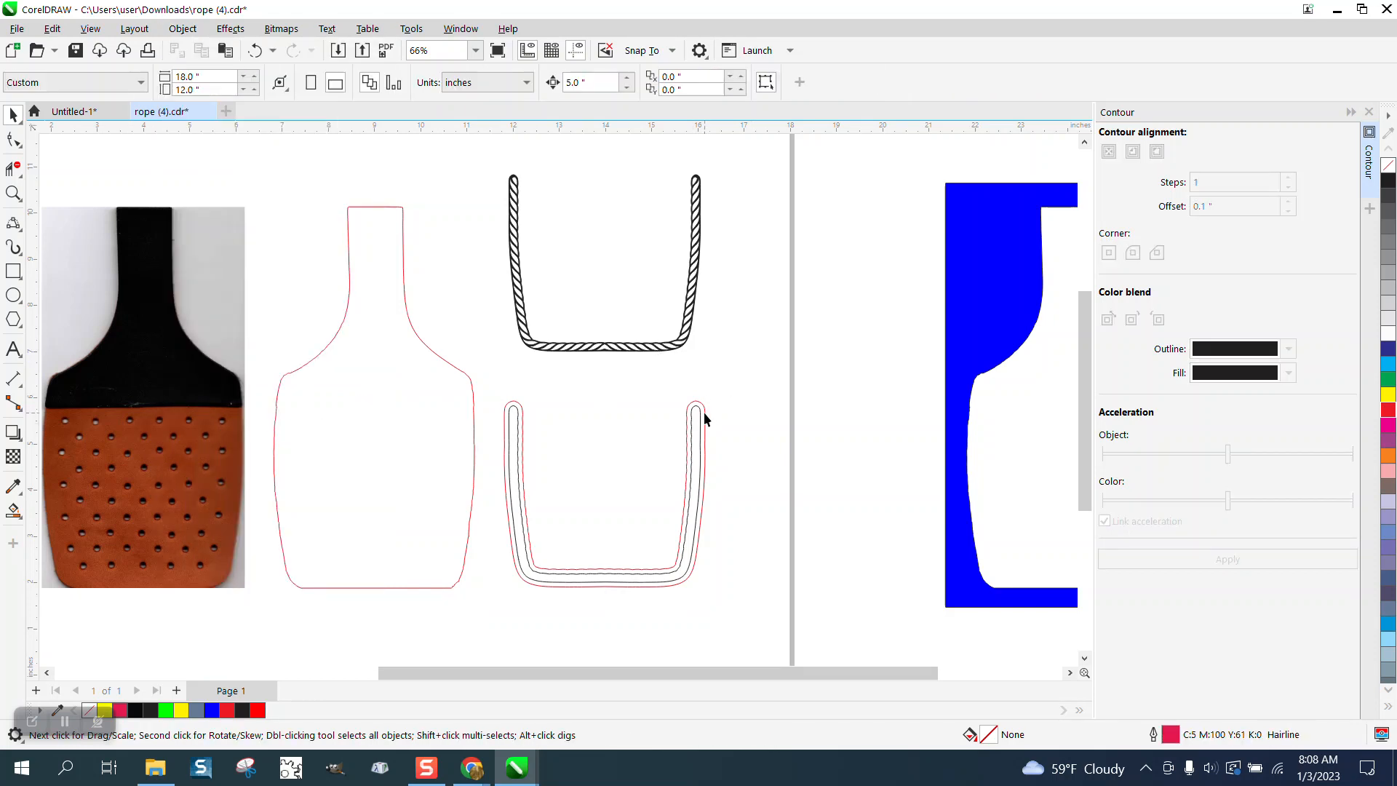
Colour the inner U contour's outline red, and set its outline width to Hairline
left_click(698, 414)
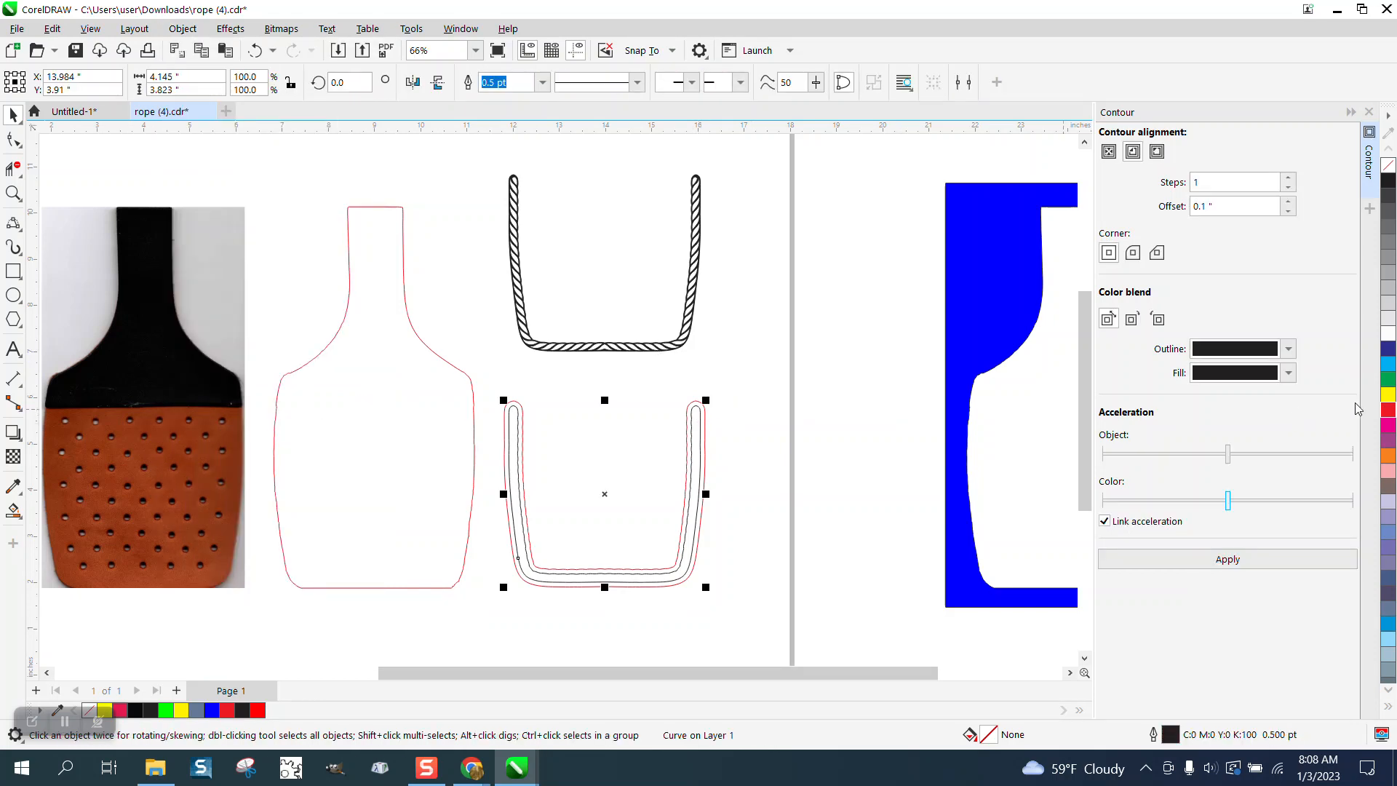
right_click(1388, 408)
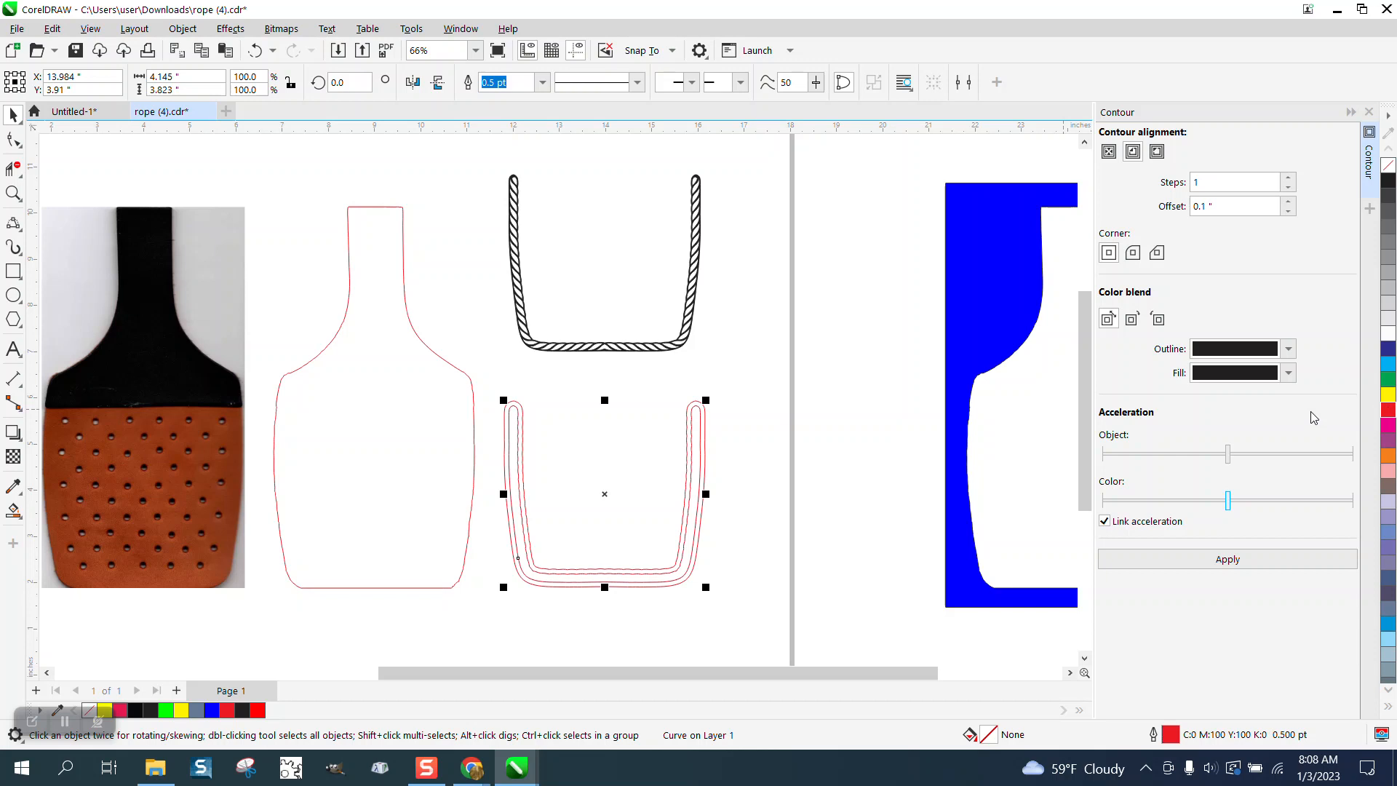
left_click(544, 83)
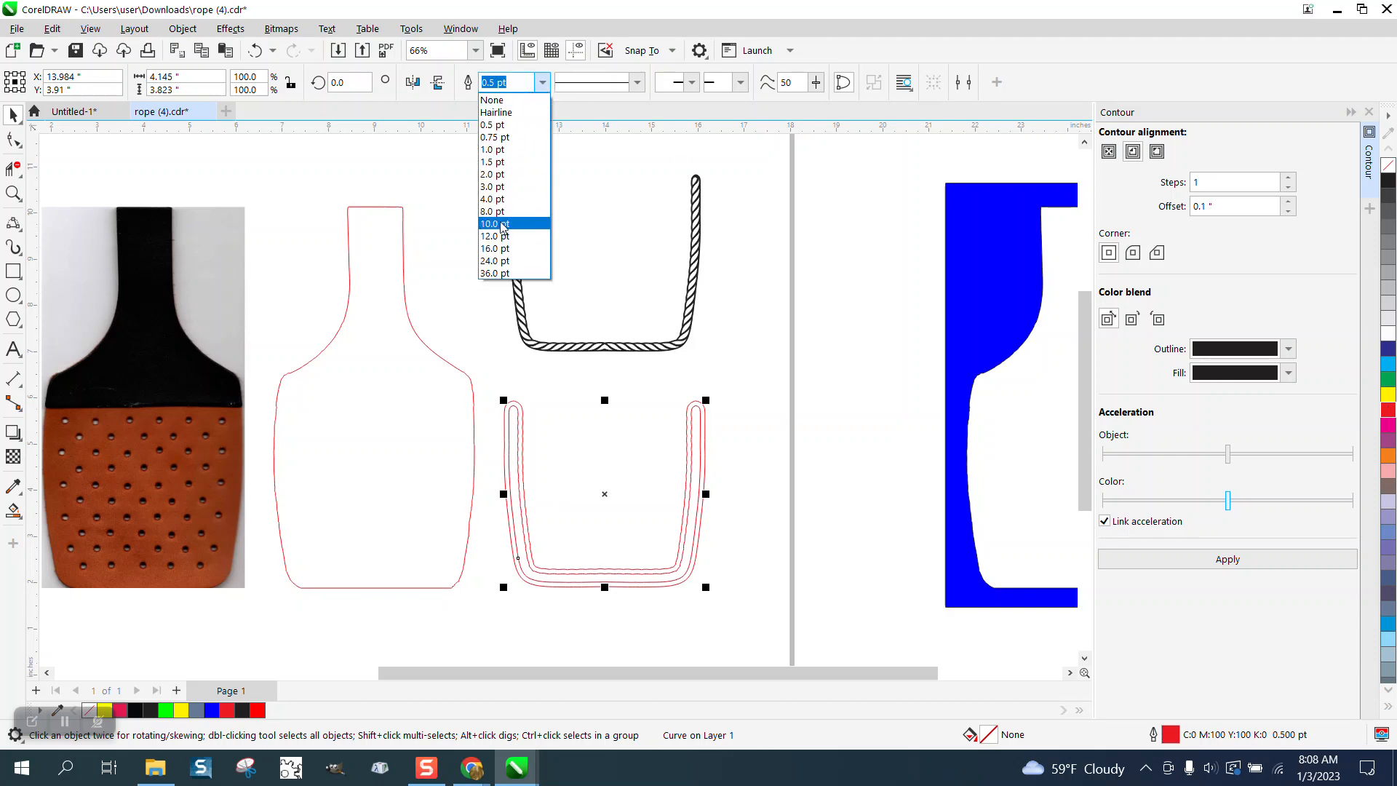
left_click(505, 113)
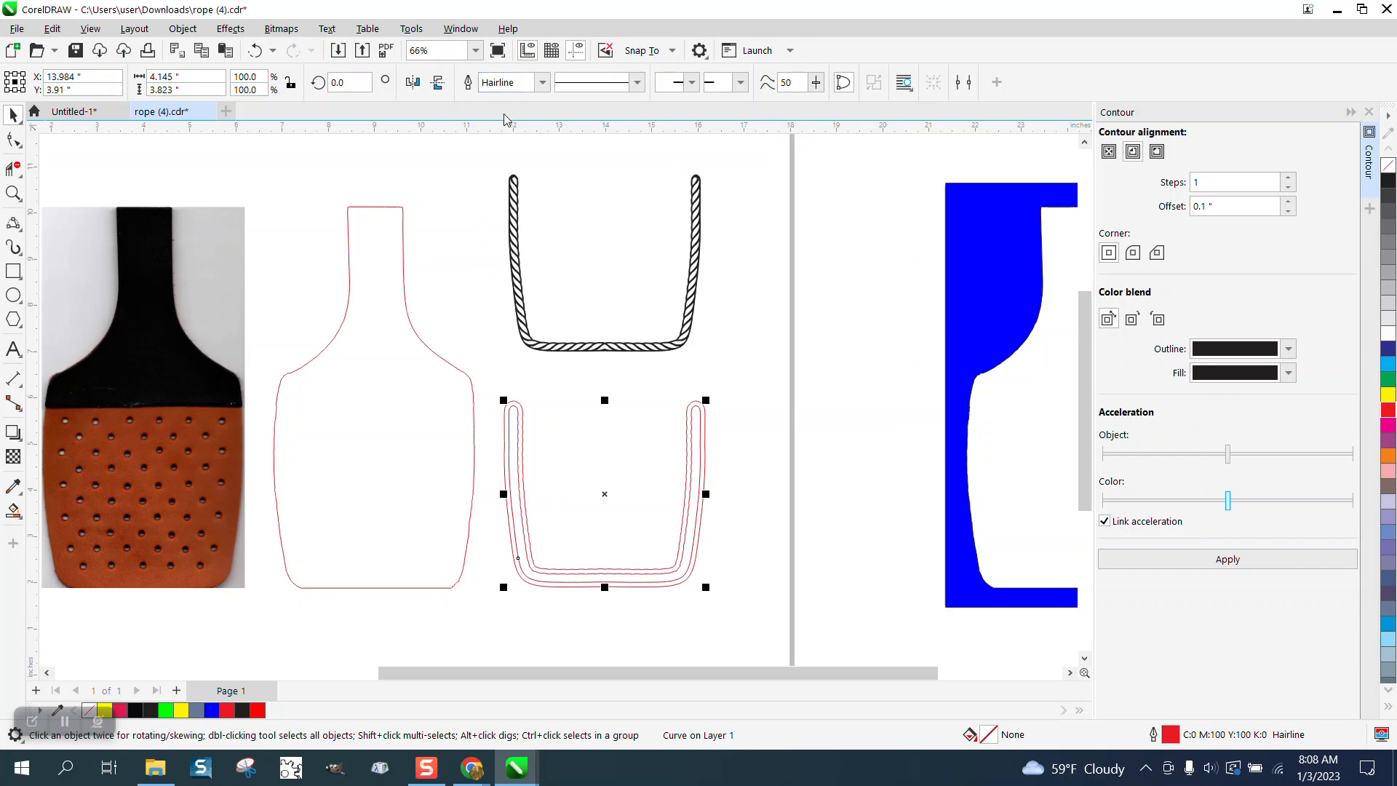
Move the inner U contour 5 inches left into the paddle outline
key("Left")
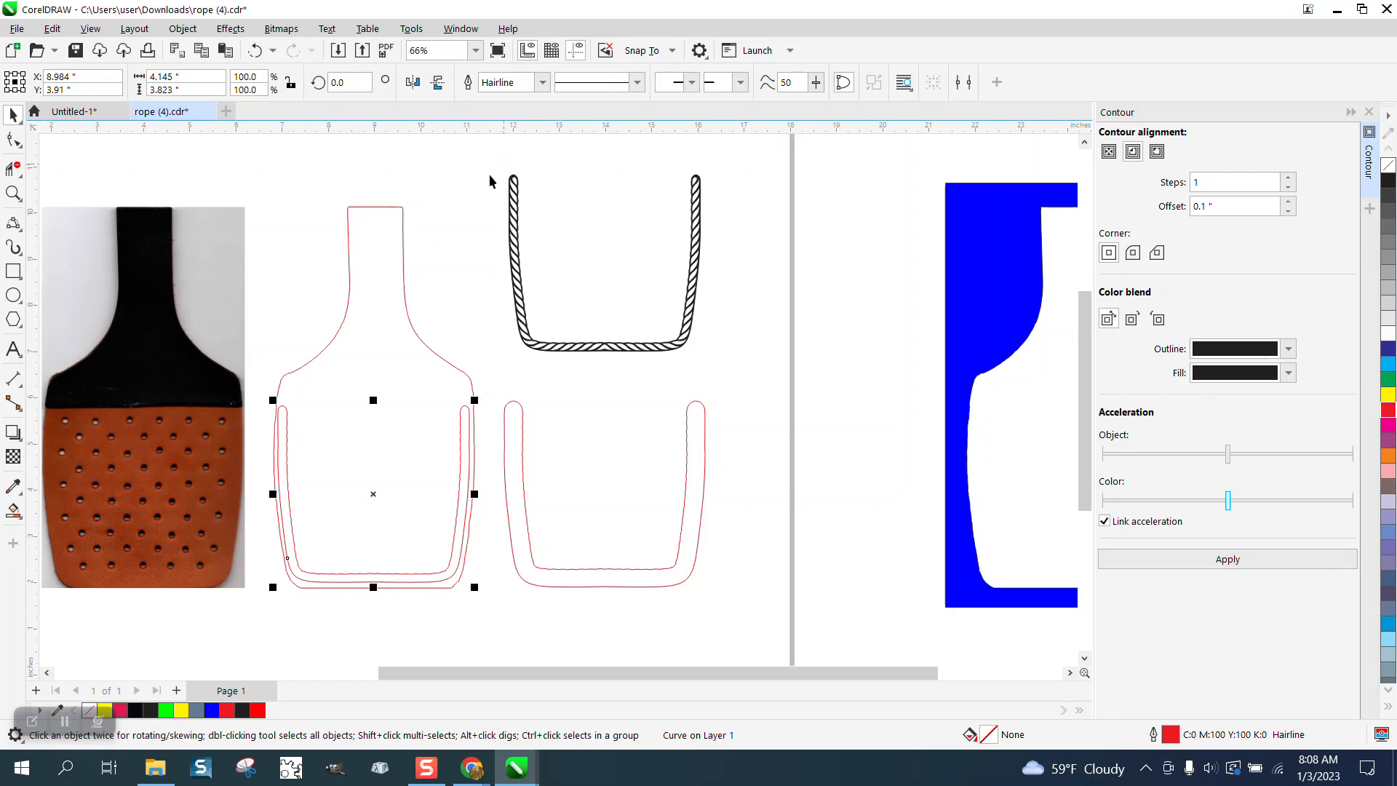
left_click(14, 194)
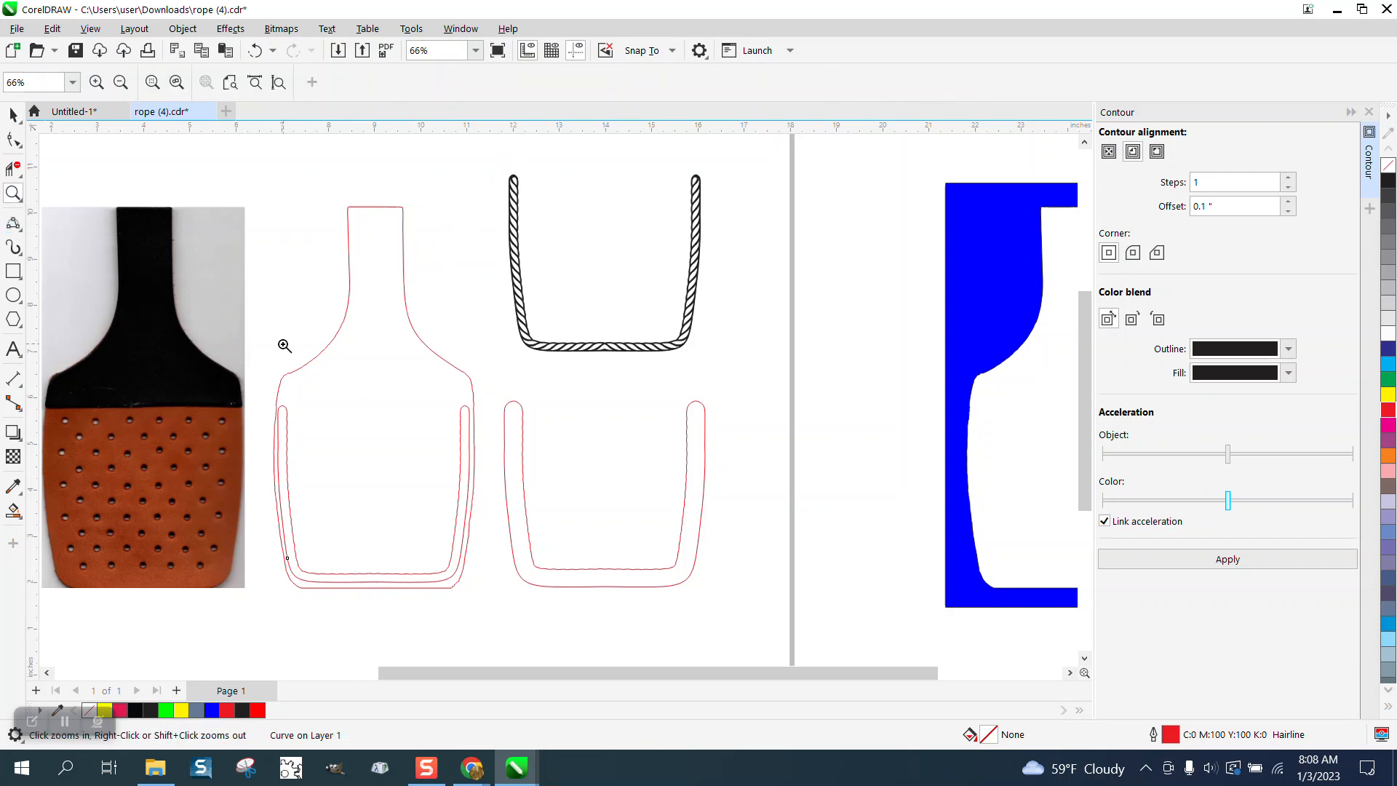
left_click_drag(258, 342, 568, 509)
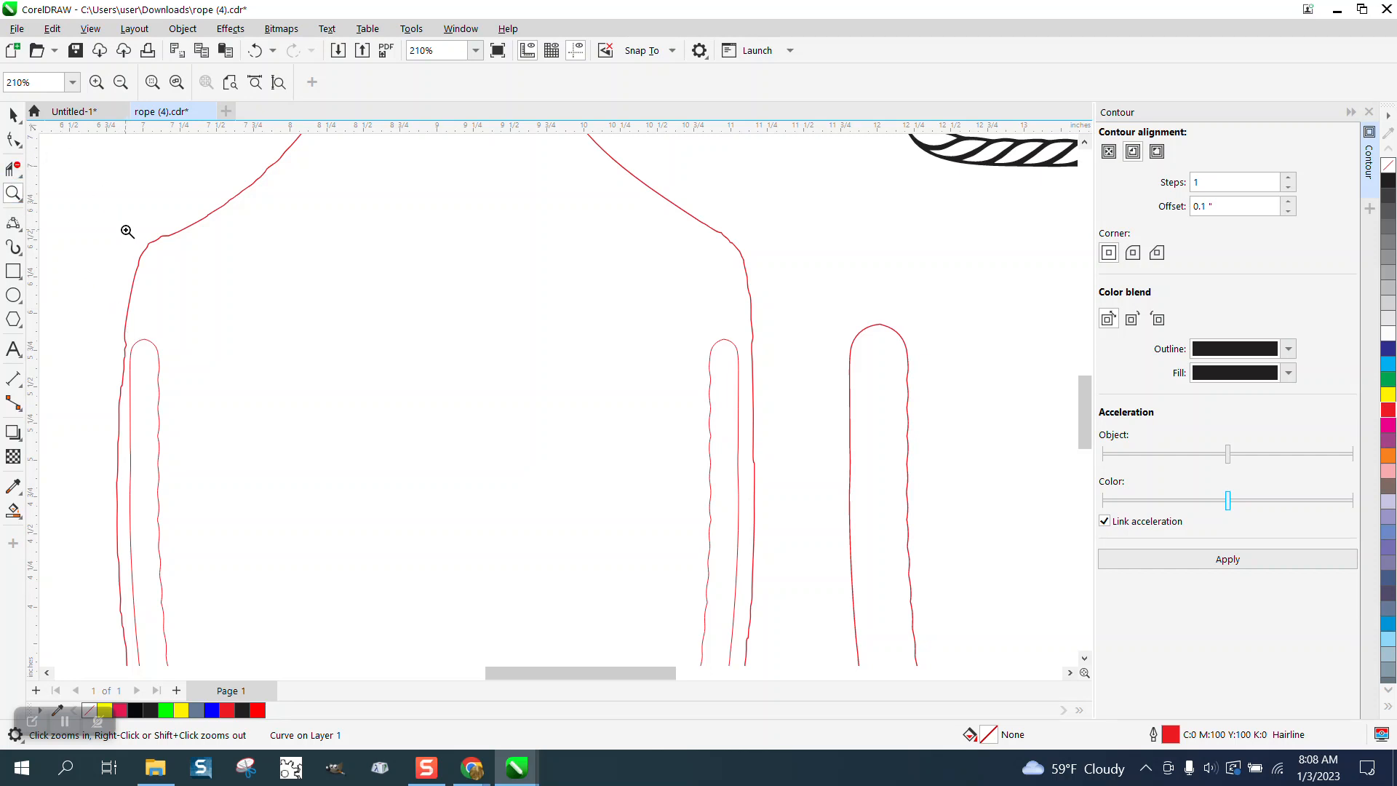
scroll(185, 283, "down", 2)
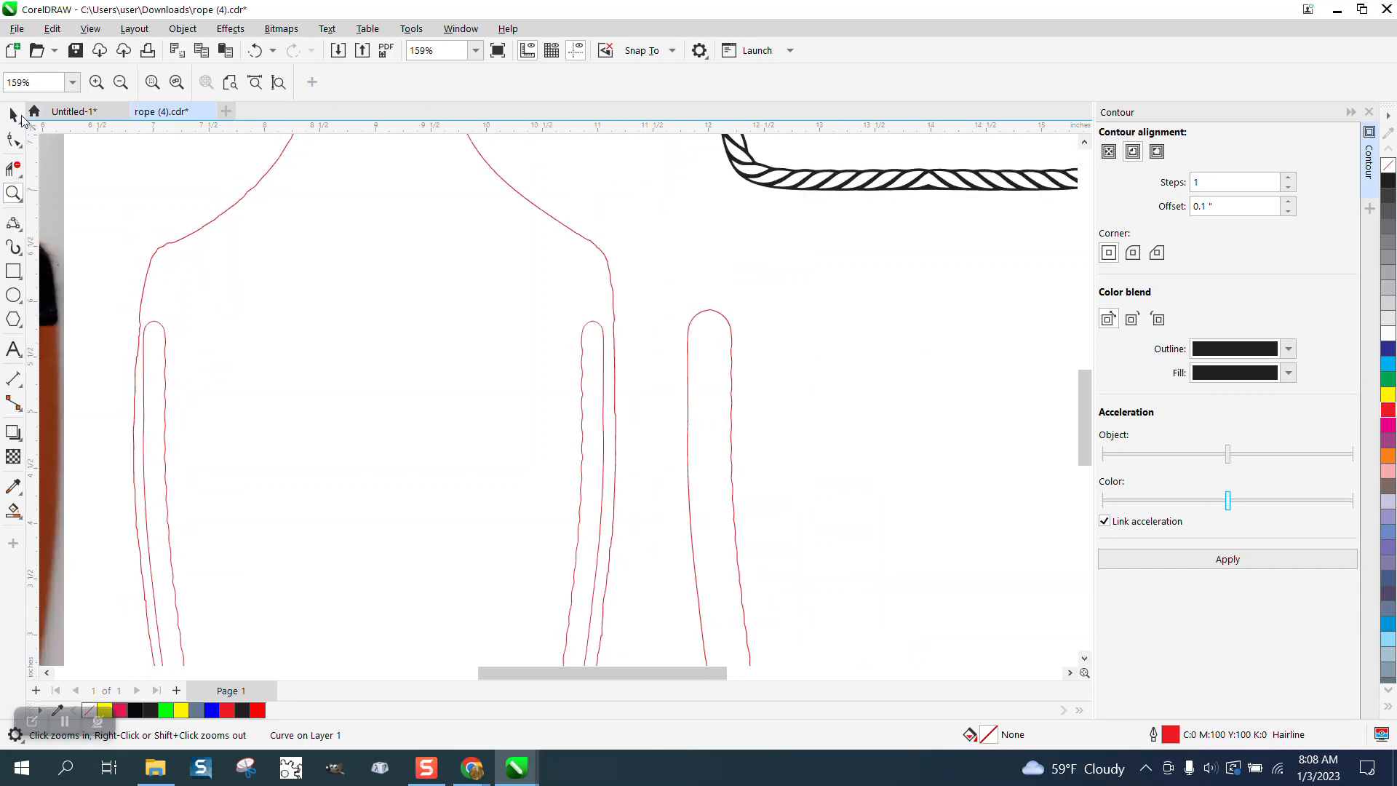
Move the black rope artwork 5 inches down and 5 inches left onto the inner U contour in the paddle outline
left_click(16, 116)
scroll(173, 275, "down", 3)
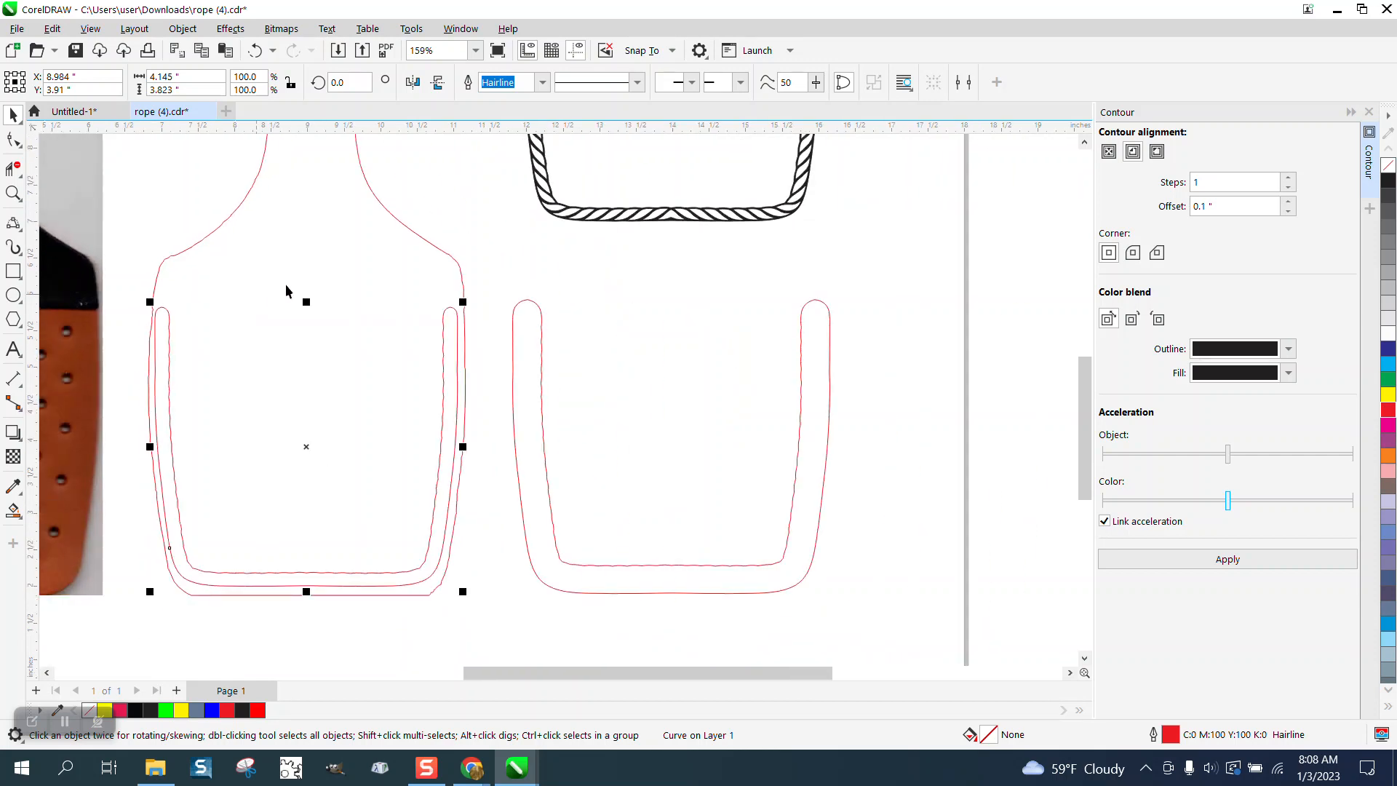
left_click(601, 220)
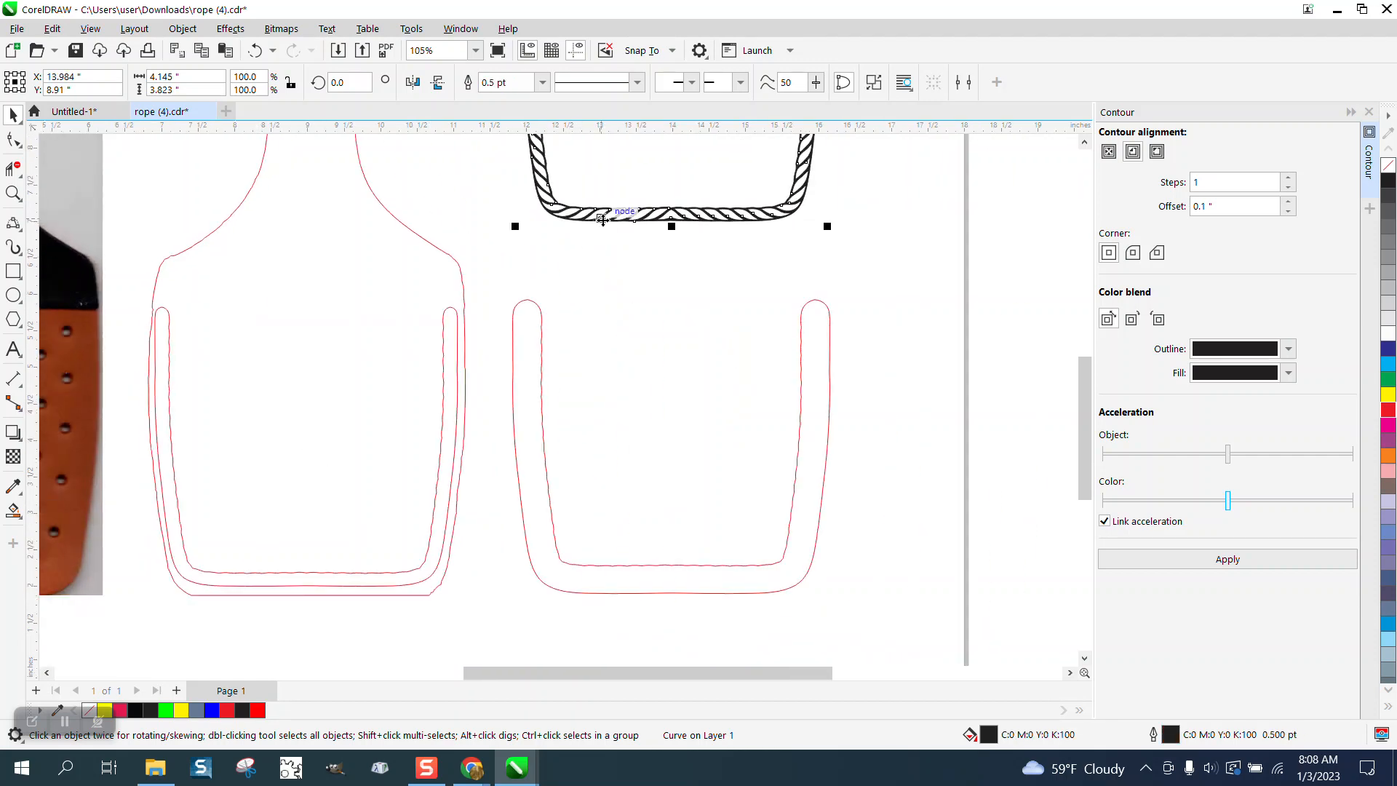
key("Down")
key("Left")
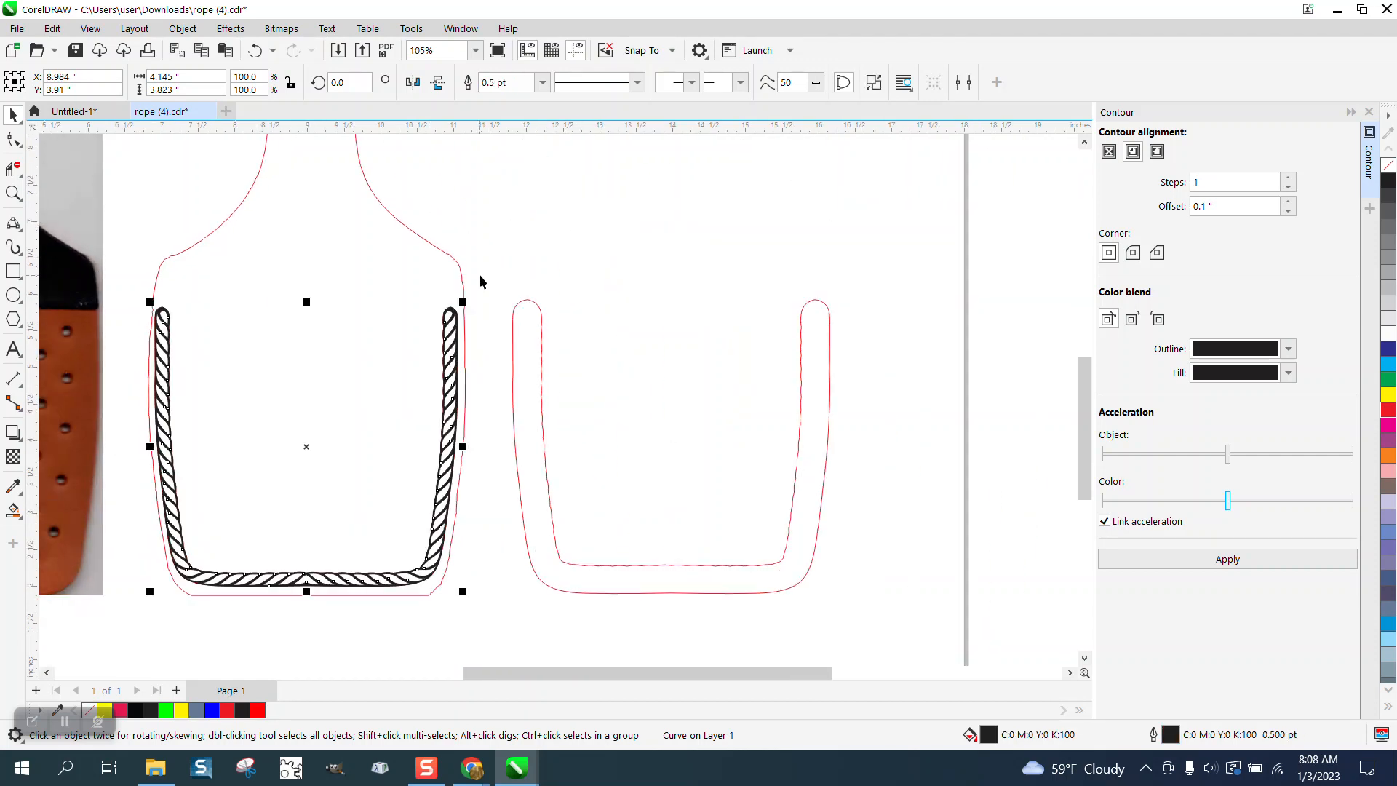
Delete the larger red U contour beside the paddle outline
scroll(480, 282, "down", 2)
left_click(542, 339)
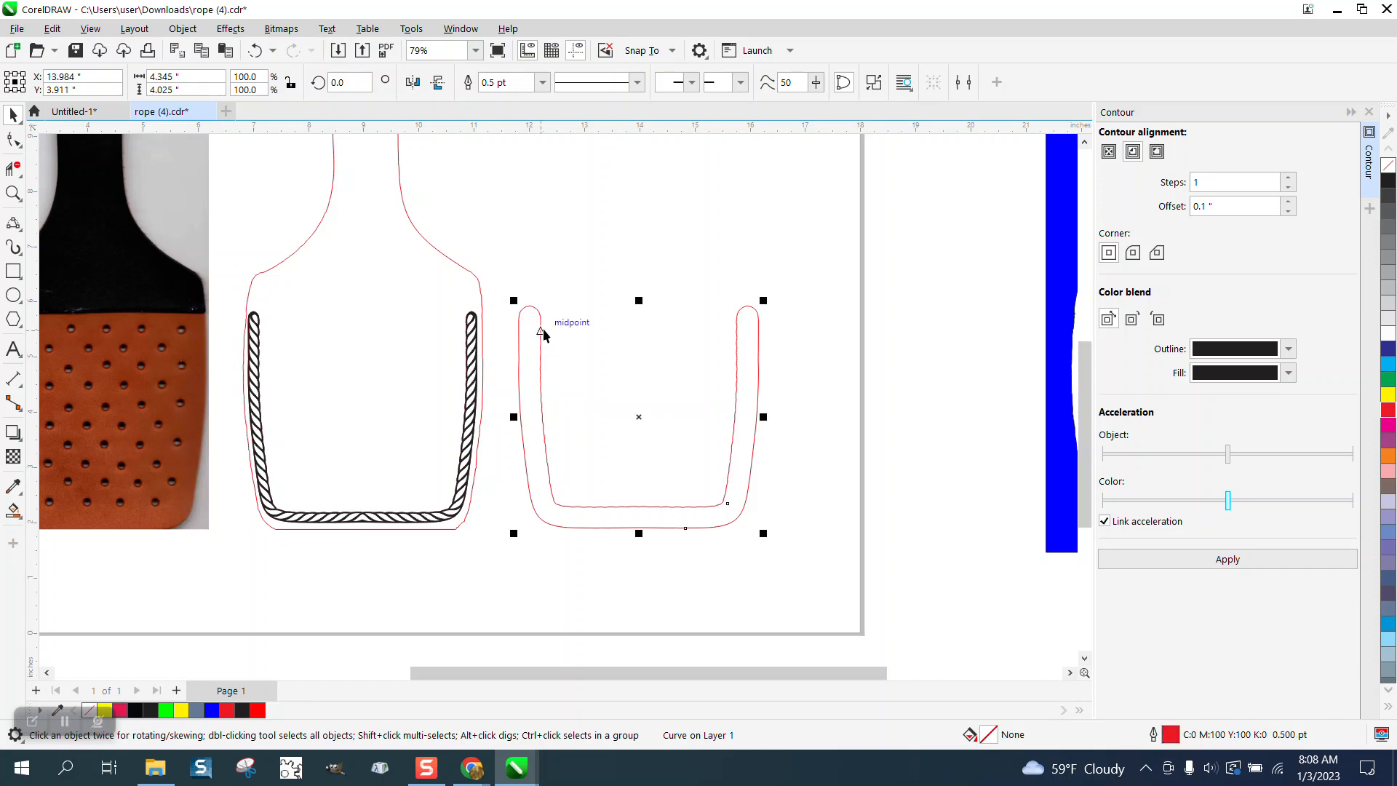
key("Delete")
Move the paddle outline and the inner U contour 5 inches right, and the rope artwork 10 inches right
left_click(480, 294)
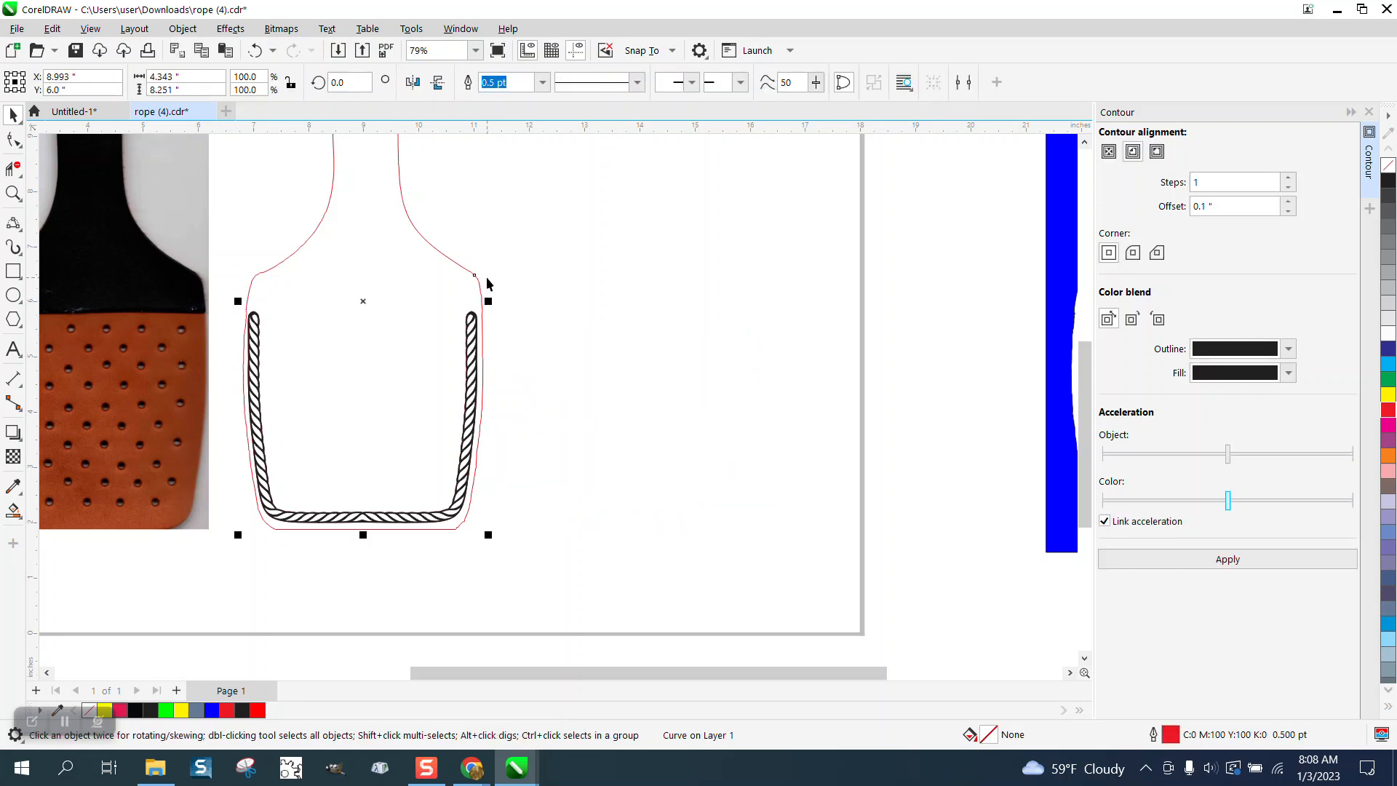
key("Right")
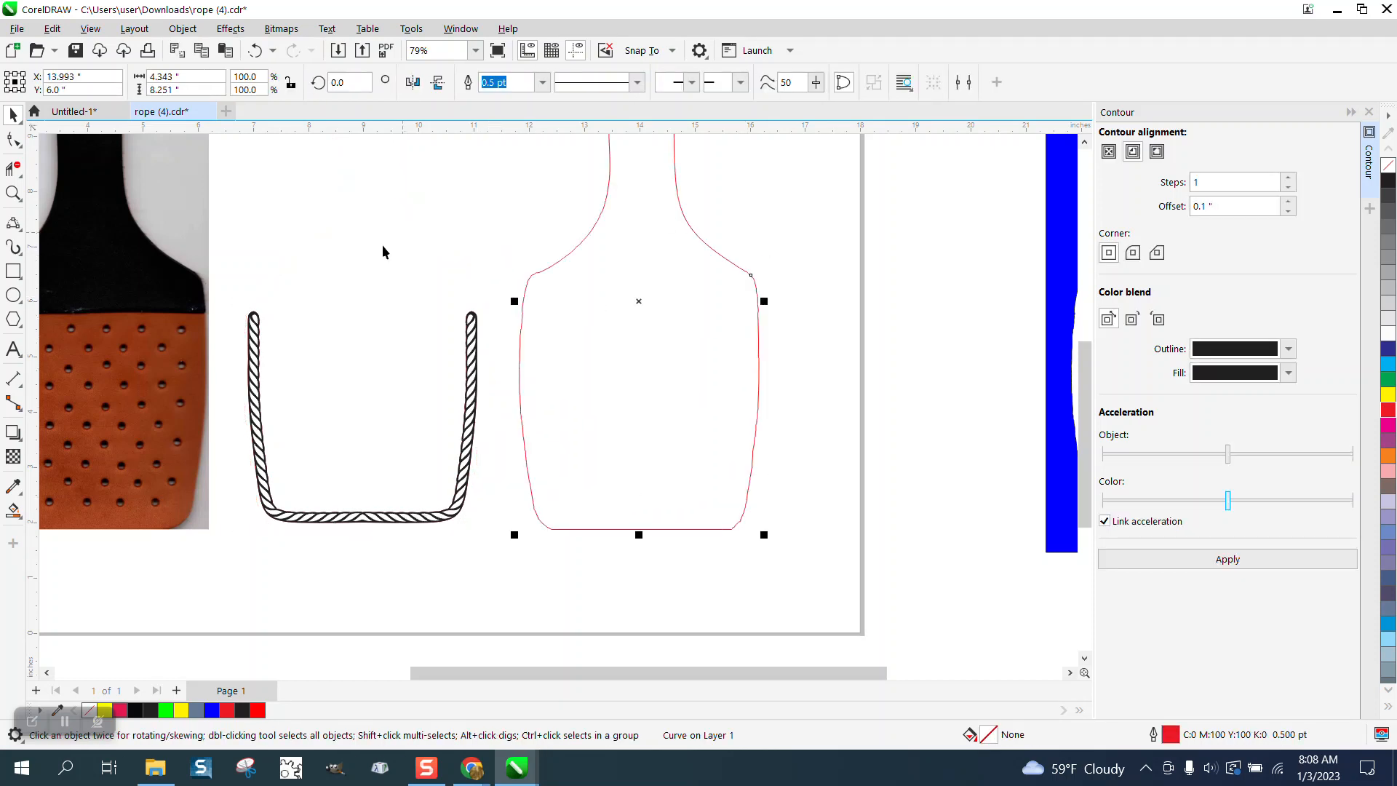
left_click(484, 323)
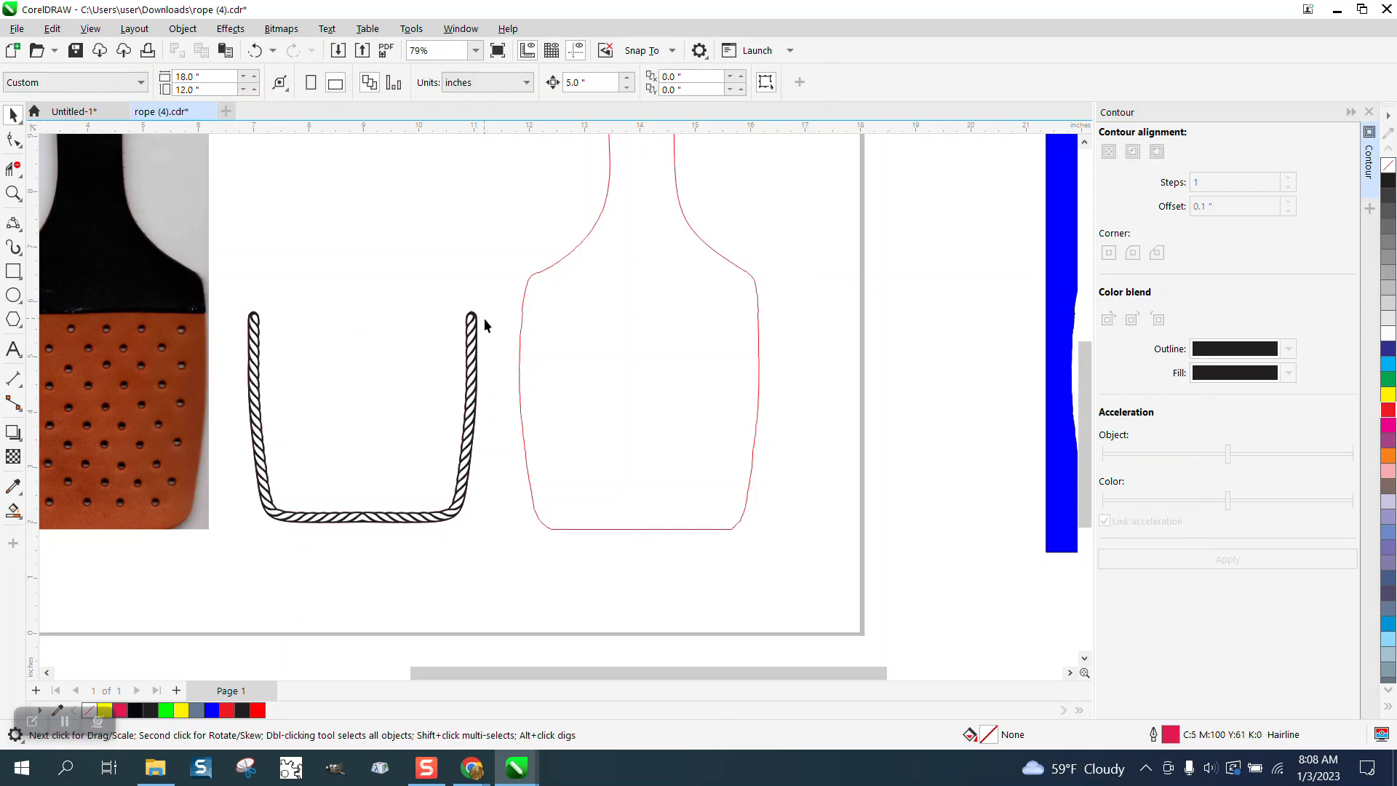
left_click(476, 325)
key("Right")
key("Right")
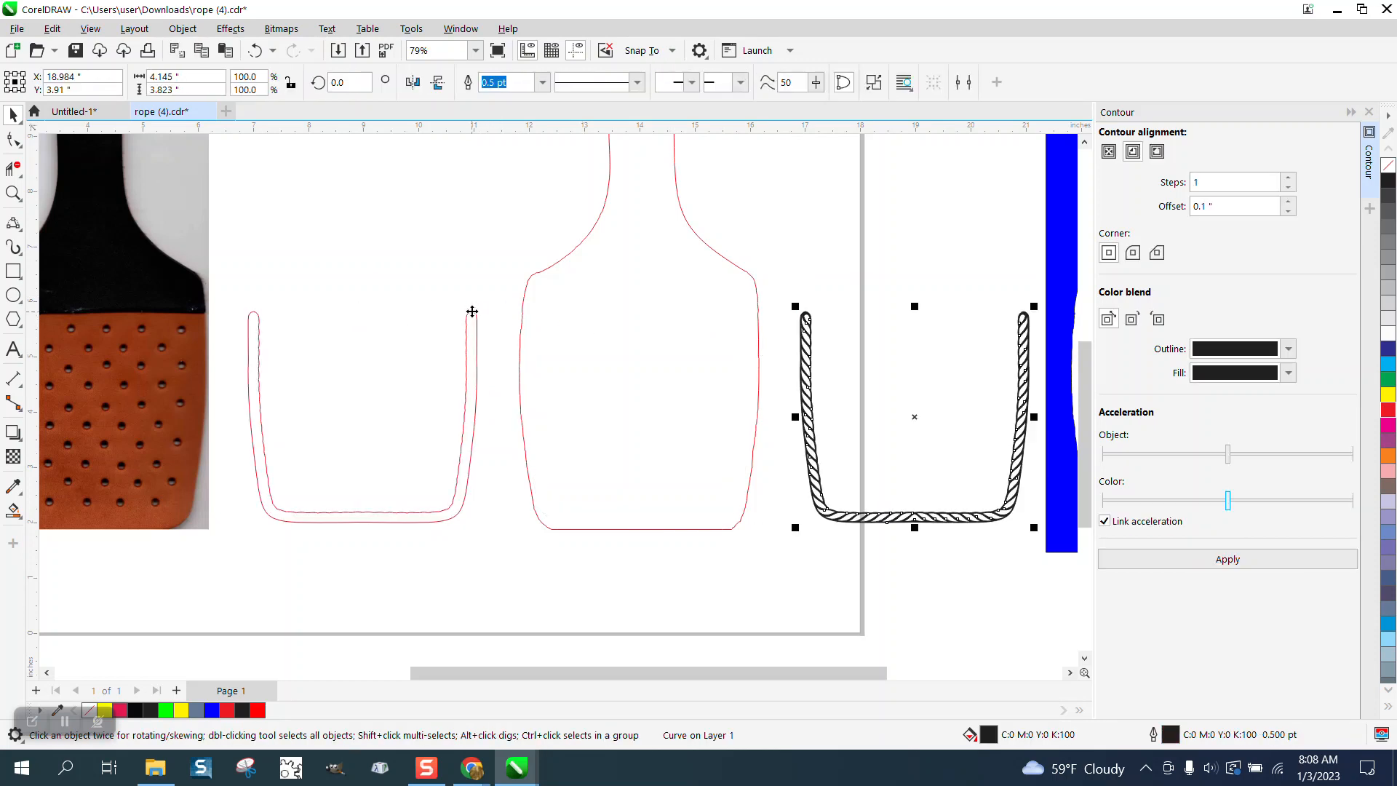
left_click(476, 332)
key("Right")
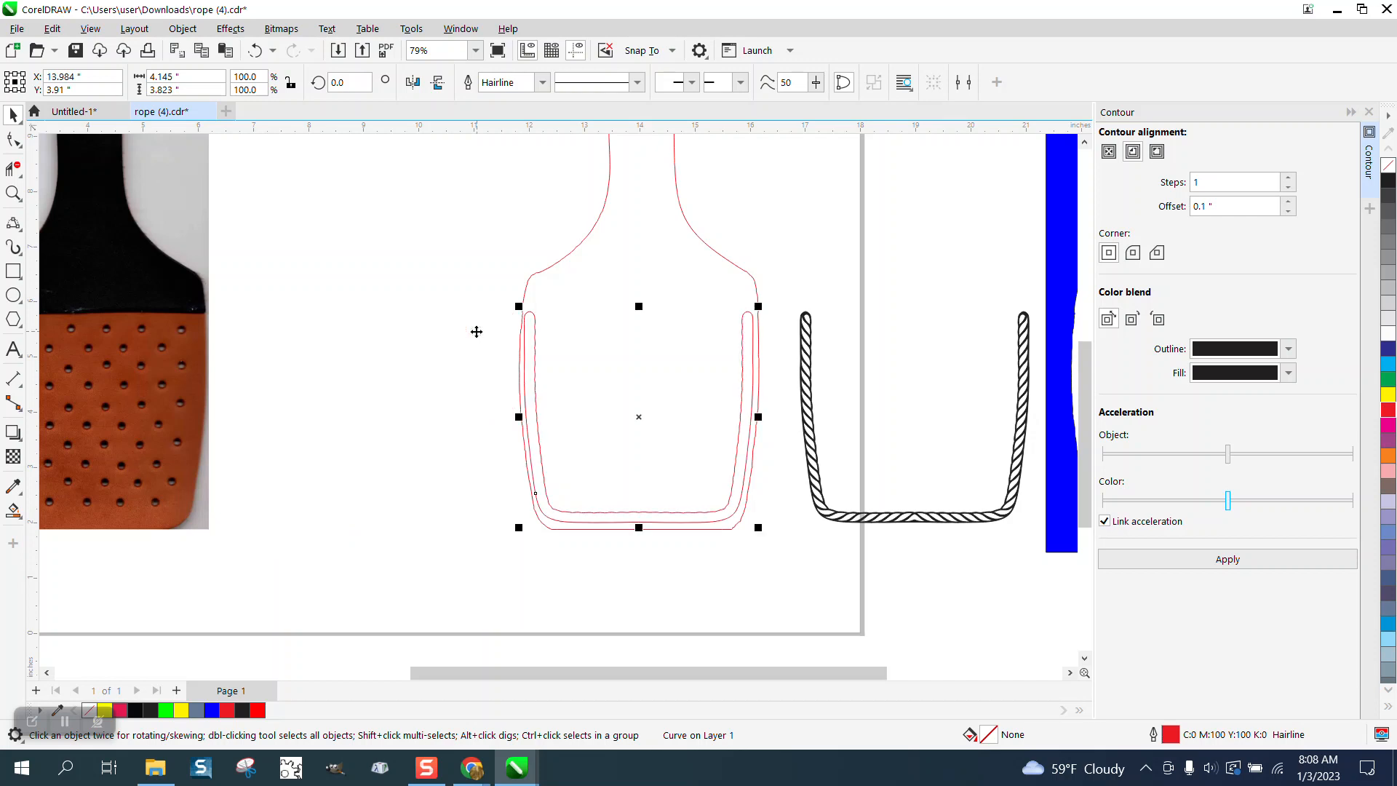
Smooth the upper left side of the paddle outline by deleting its jagged nodes with the Shape tool
left_click(14, 193)
left_click_drag(474, 280, 617, 362)
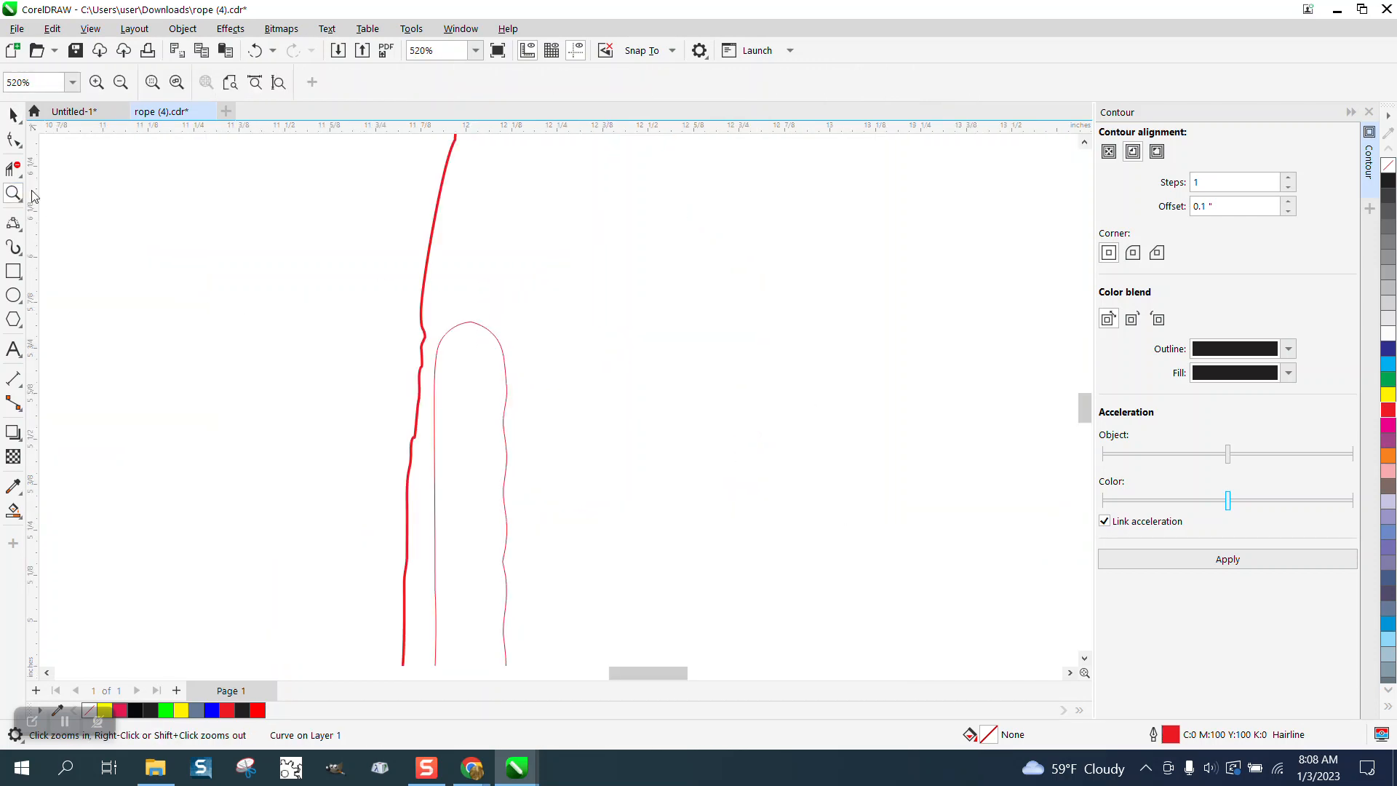
left_click(13, 138)
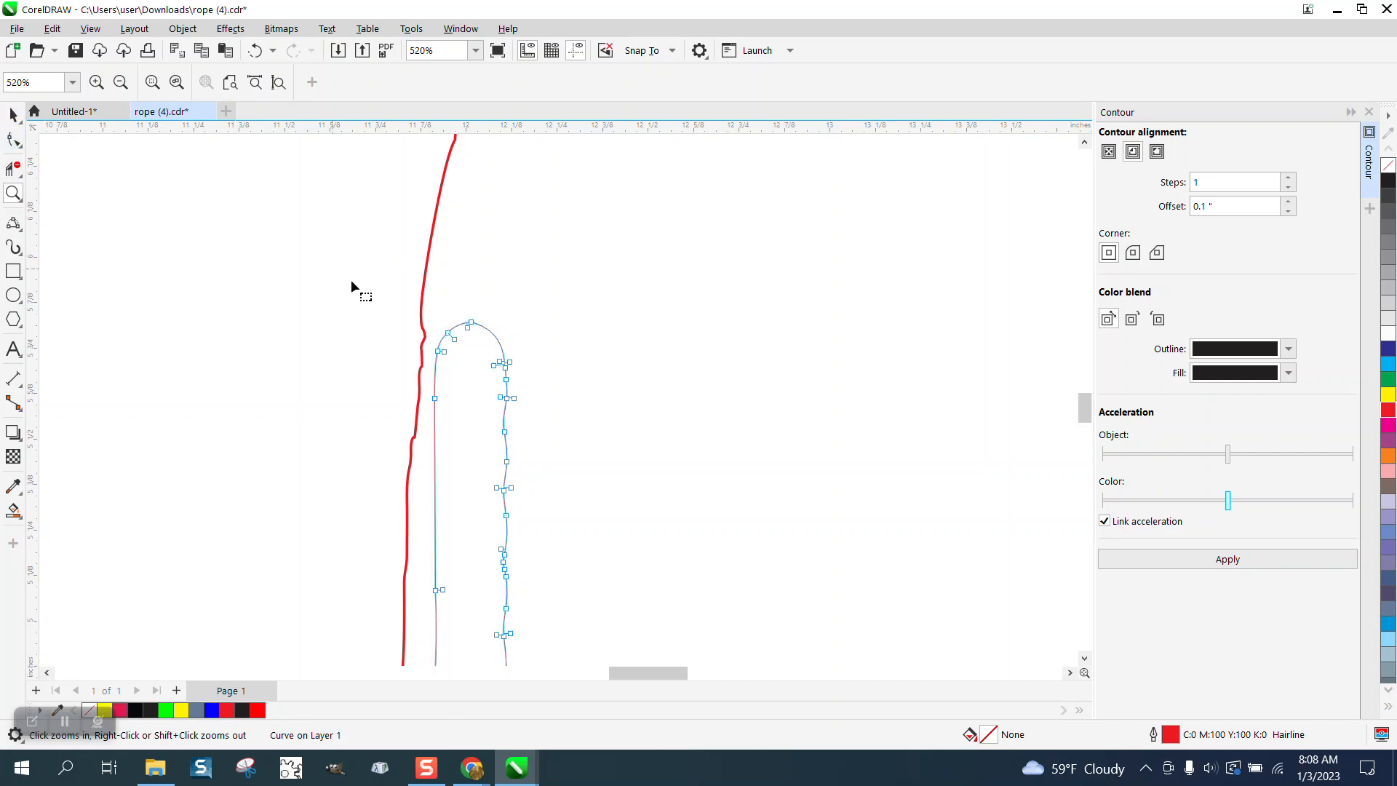
left_click(422, 335)
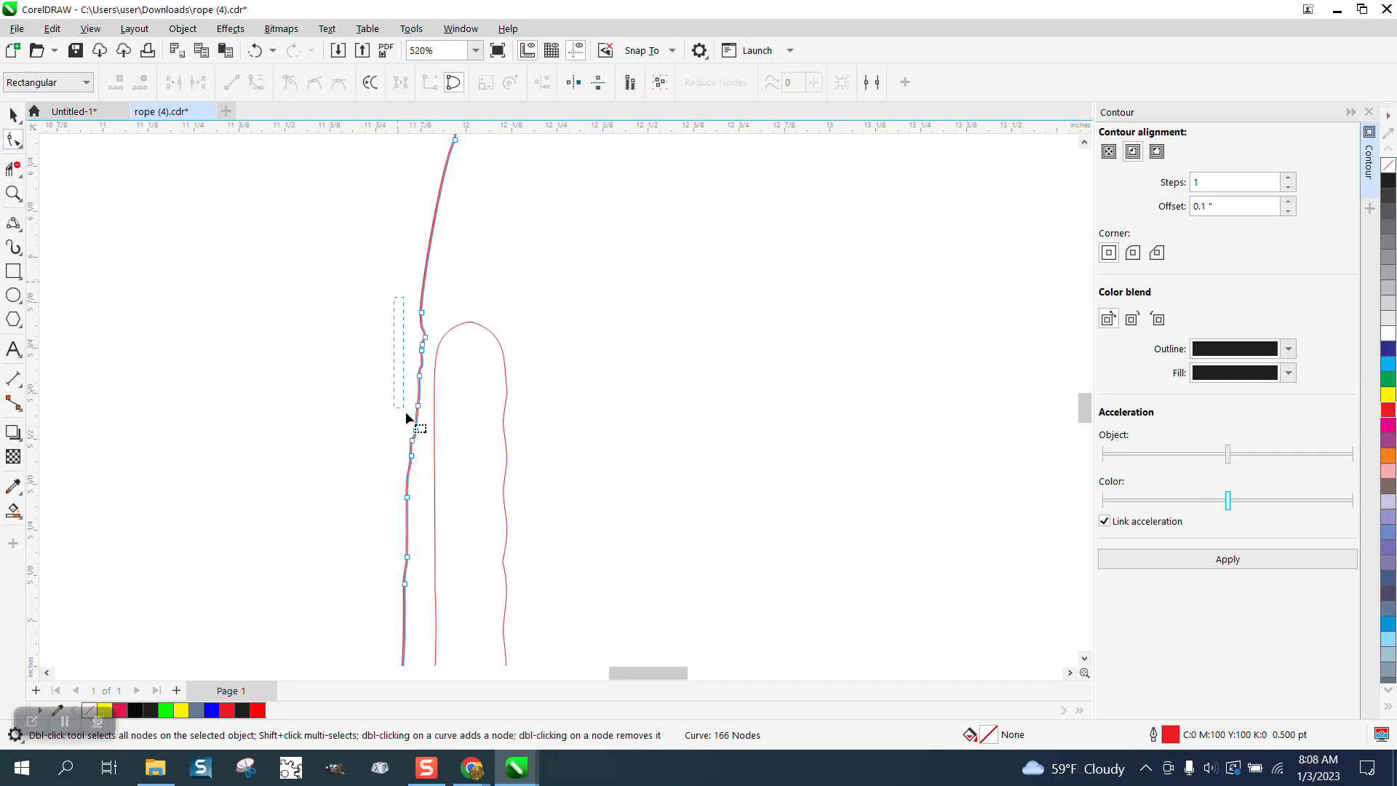
left_click_drag(435, 486, 439, 509)
key("Delete")
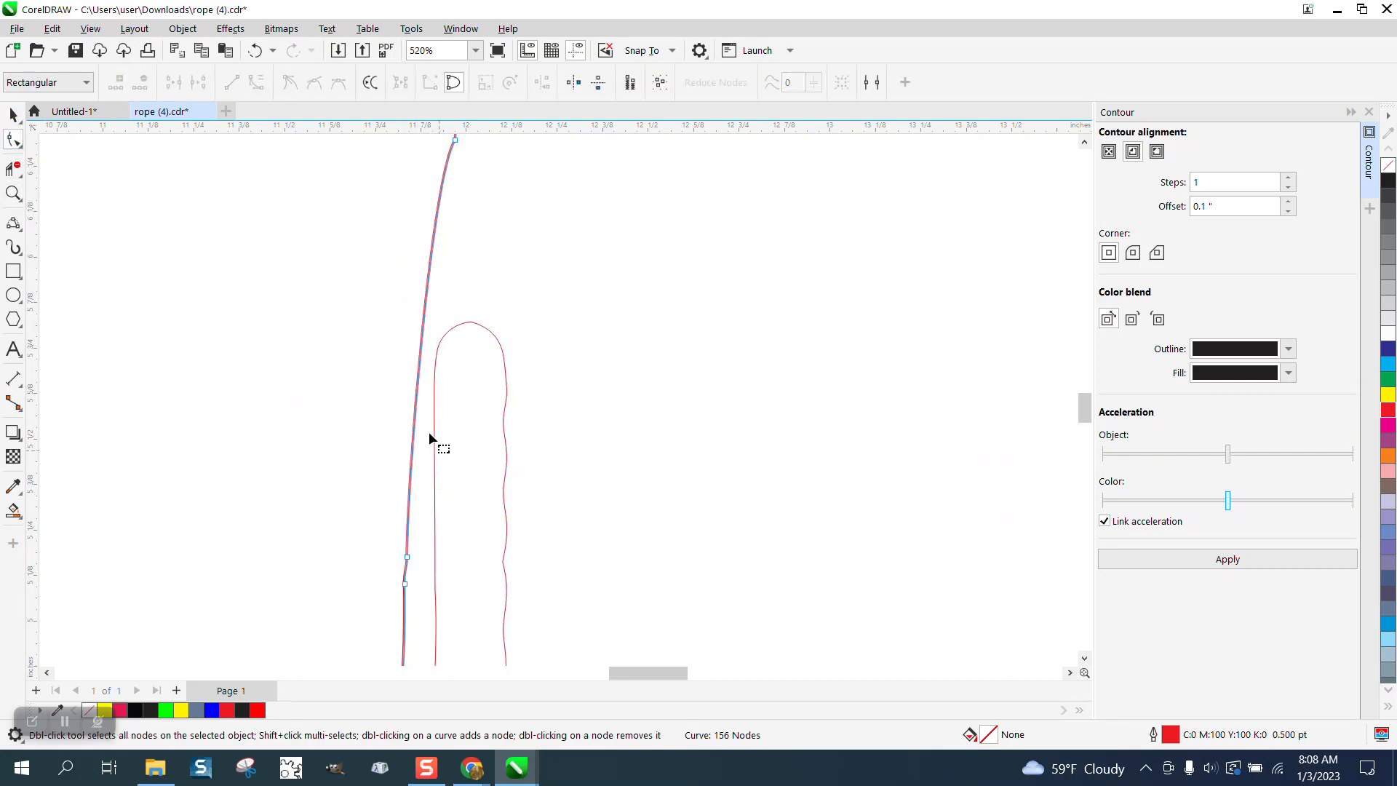
left_click(408, 559)
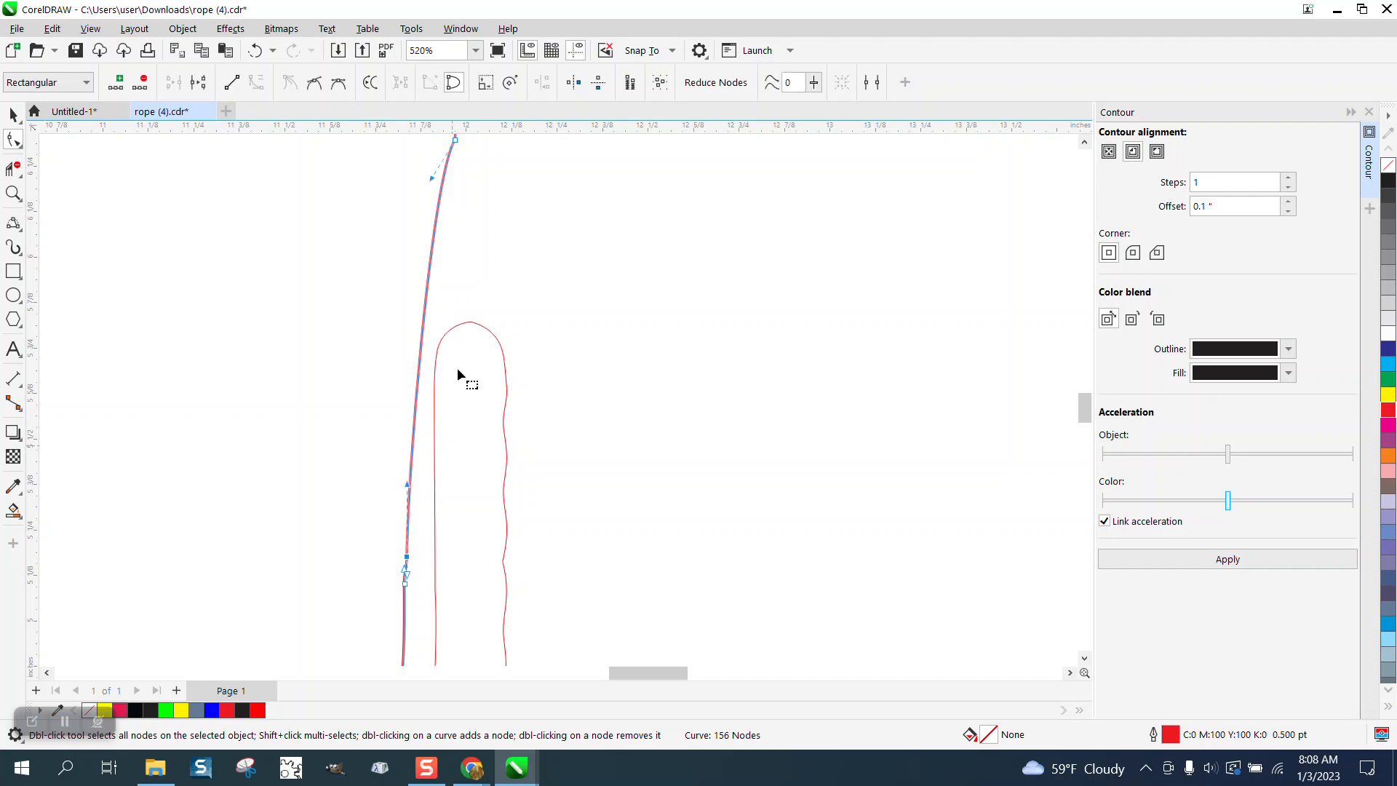
left_click_drag(456, 141, 444, 144)
Set the paddle outline's line width to Hairline
scroll(403, 459, "down", 3)
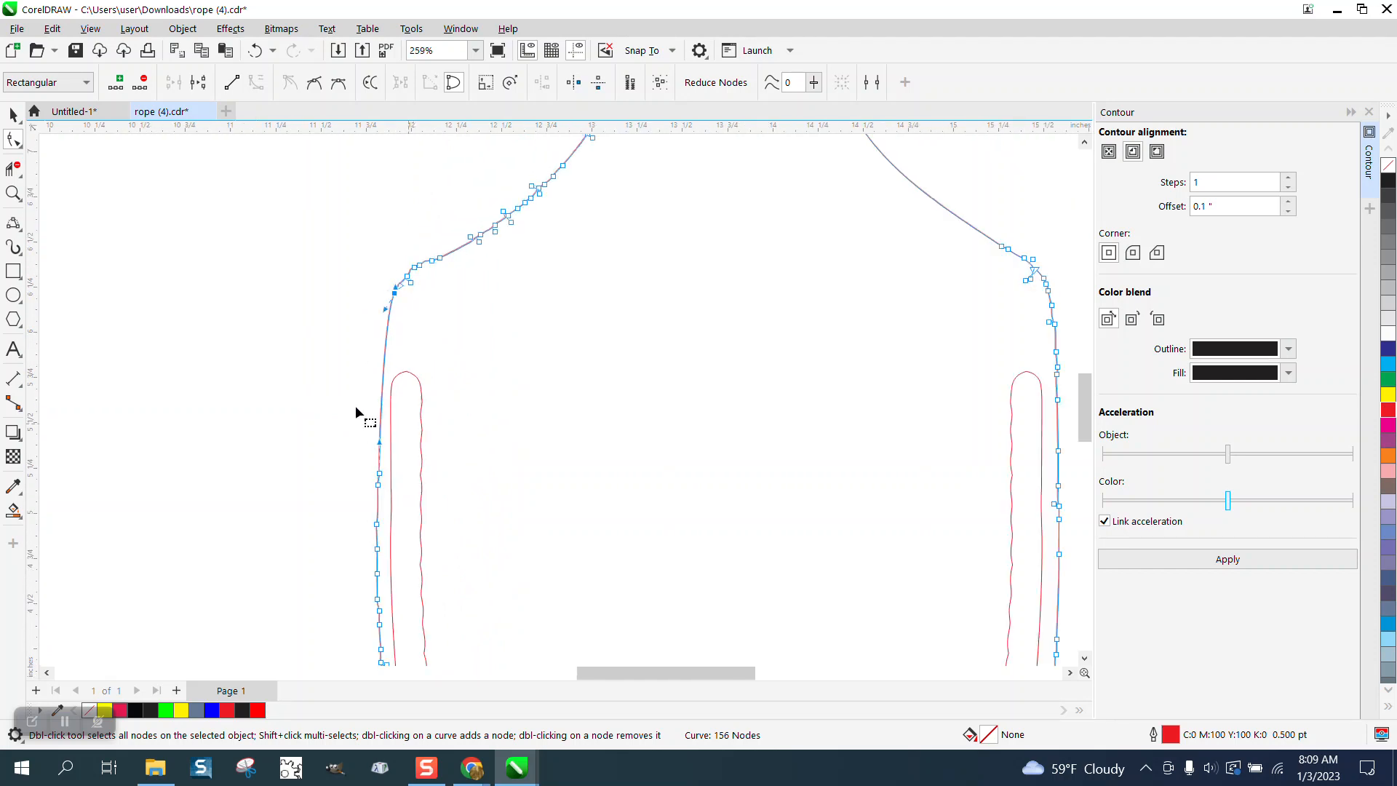
scroll(393, 391, "down", 3)
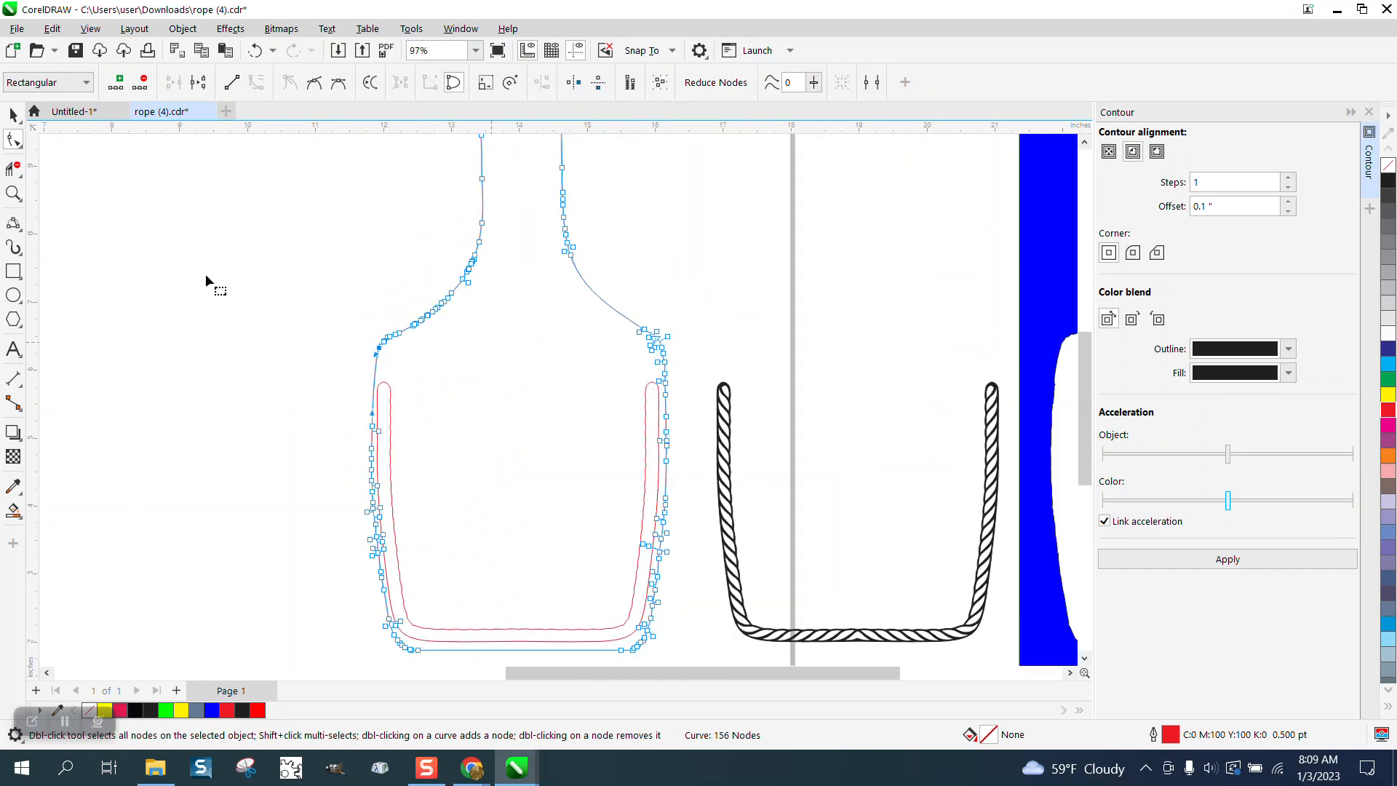
left_click(12, 192)
left_click_drag(350, 343, 664, 624)
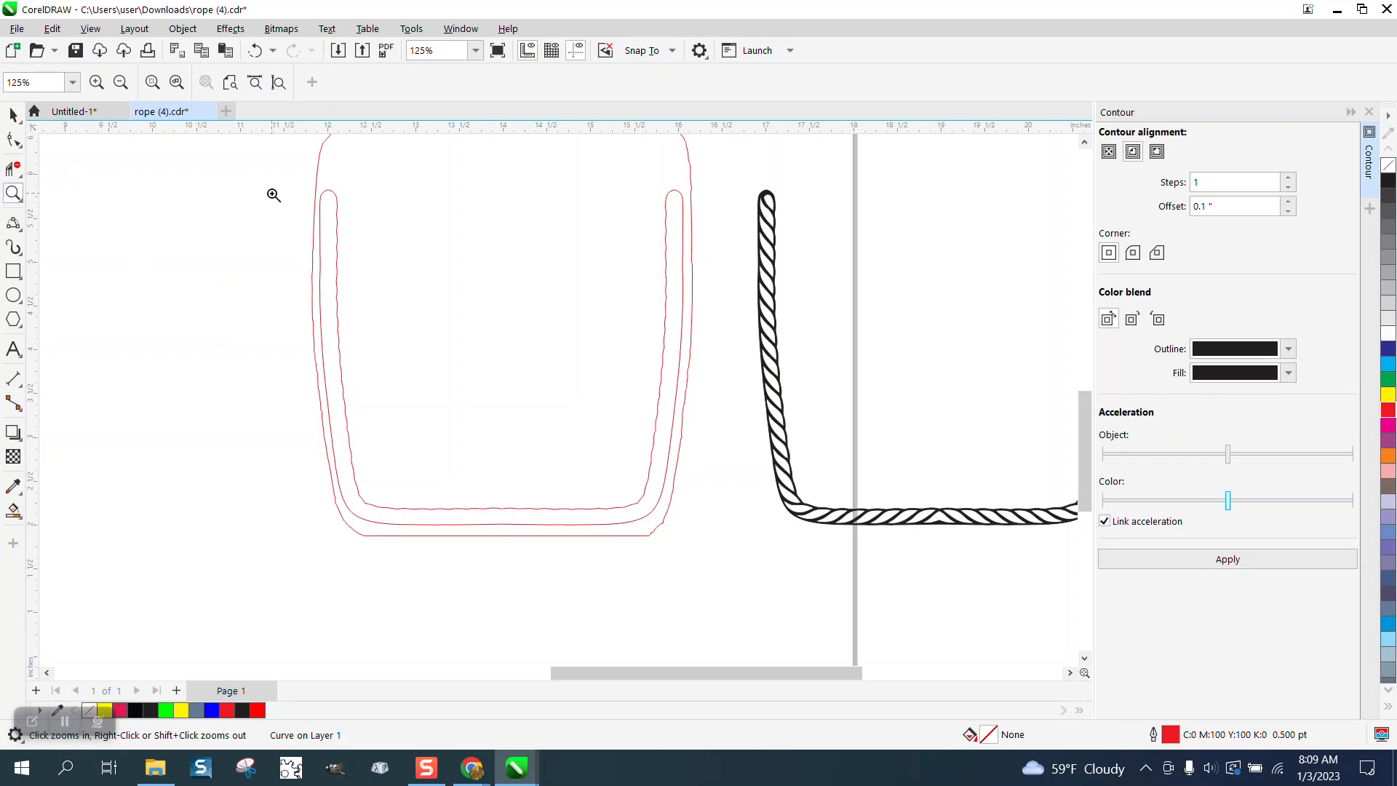
left_click_drag(278, 187, 779, 352)
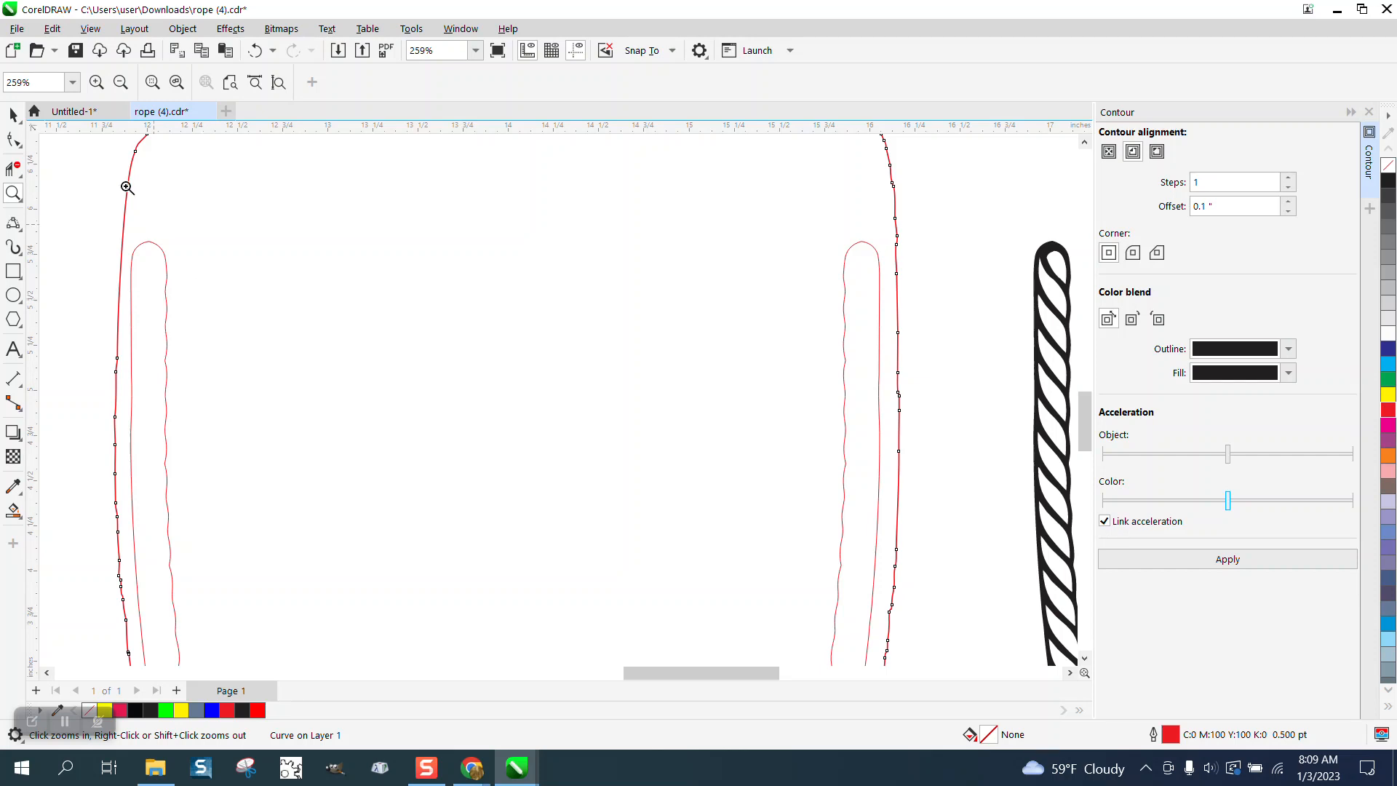
left_click(13, 115)
left_click(128, 188)
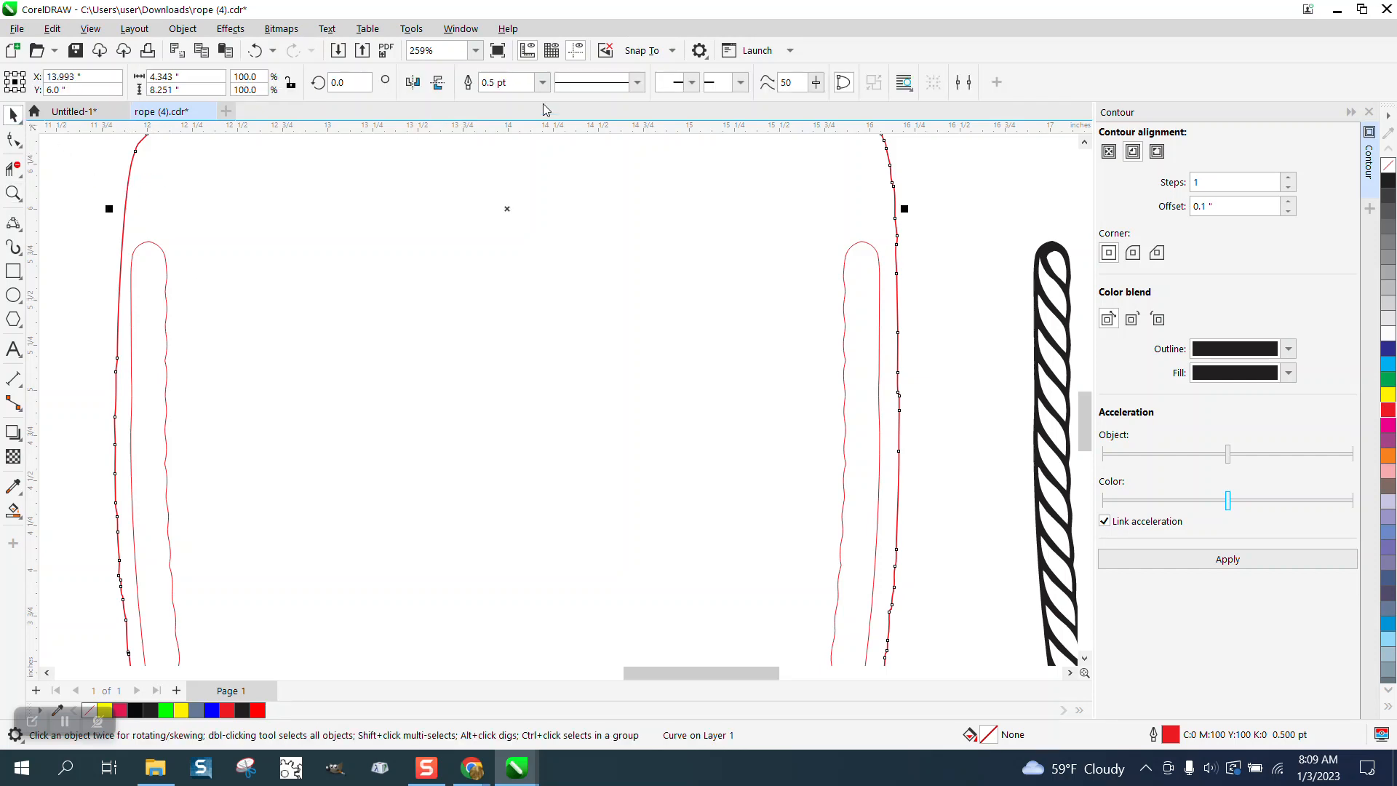
left_click(542, 82)
left_click(510, 103)
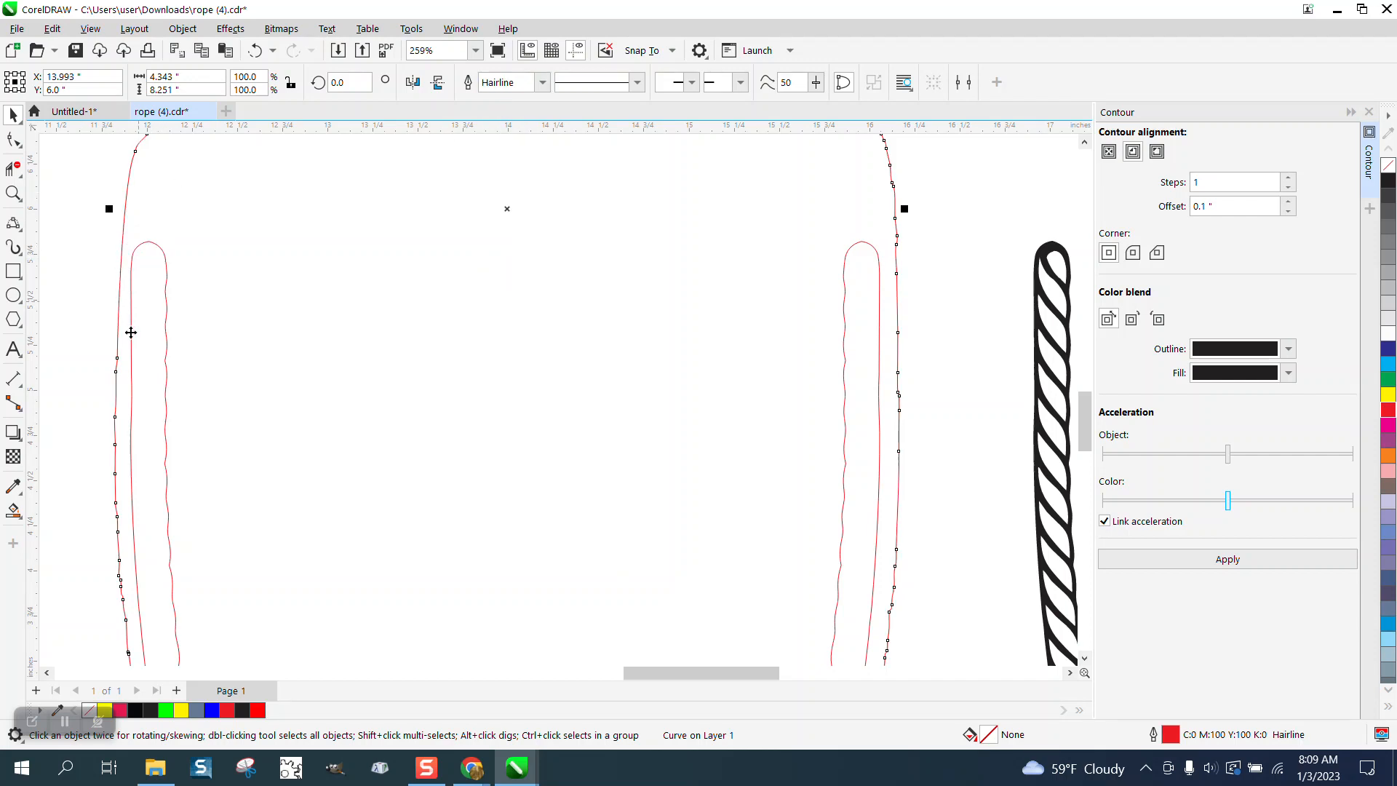
Move the rope artwork 5 inches left into the paddle outline, and close the Contour settings
scroll(604, 280, "down", 3)
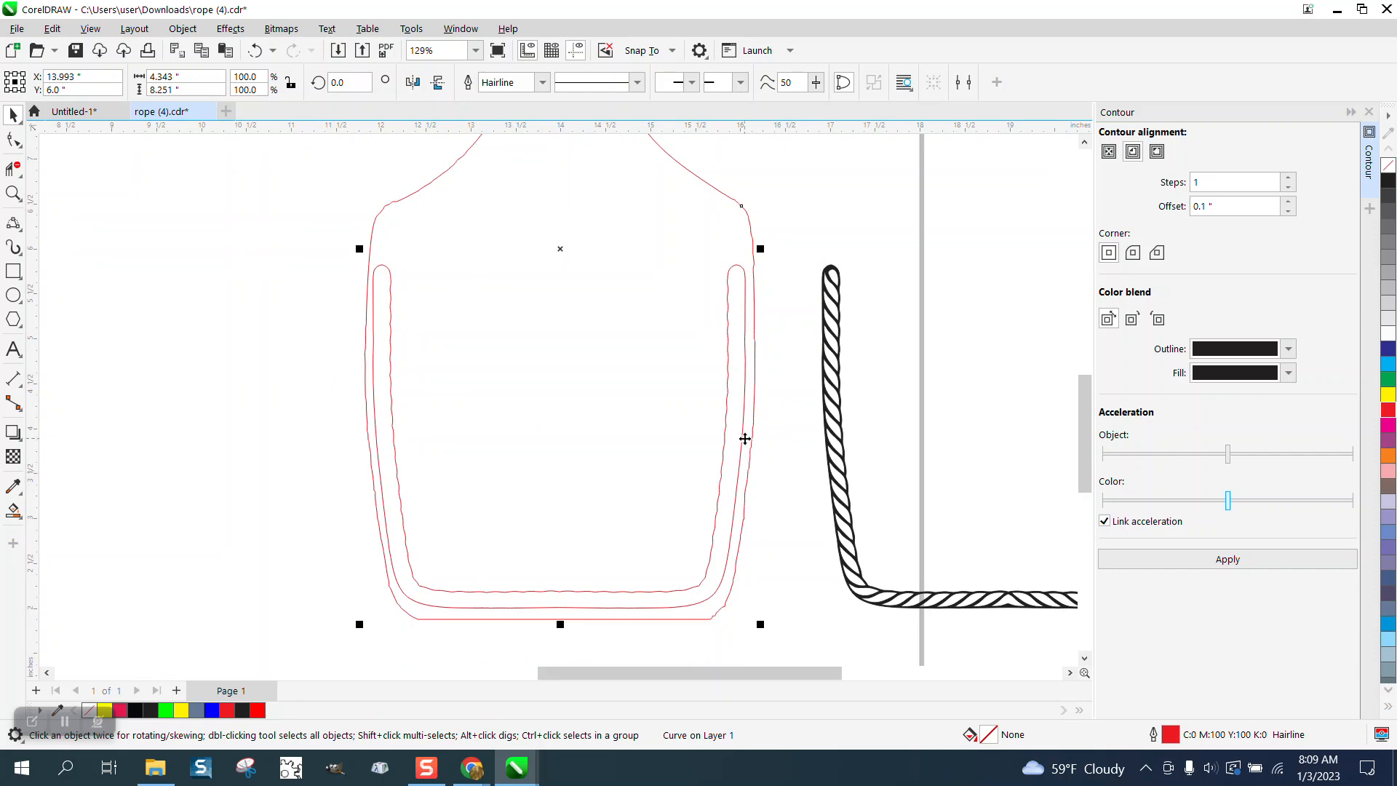
left_click(832, 481)
key("Left")
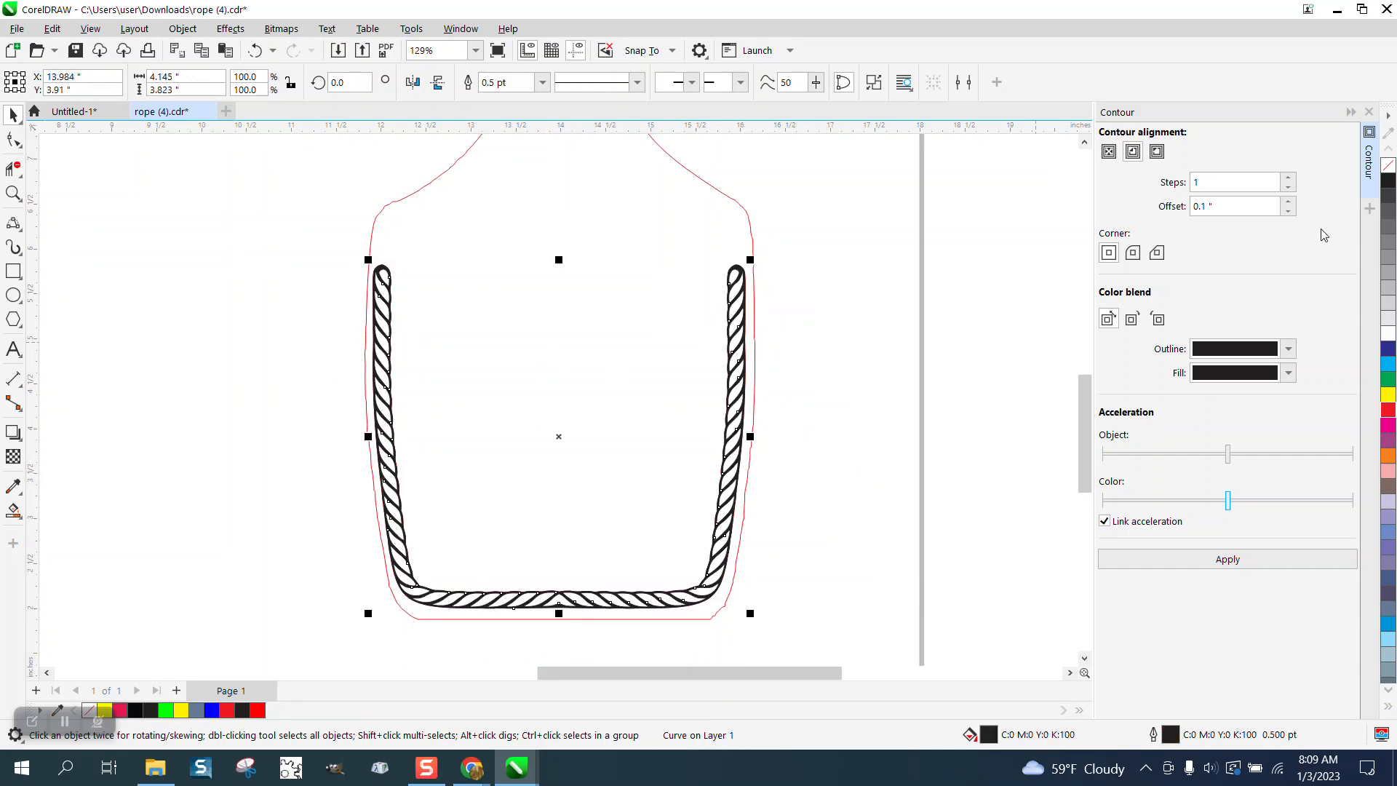
left_click(1369, 112)
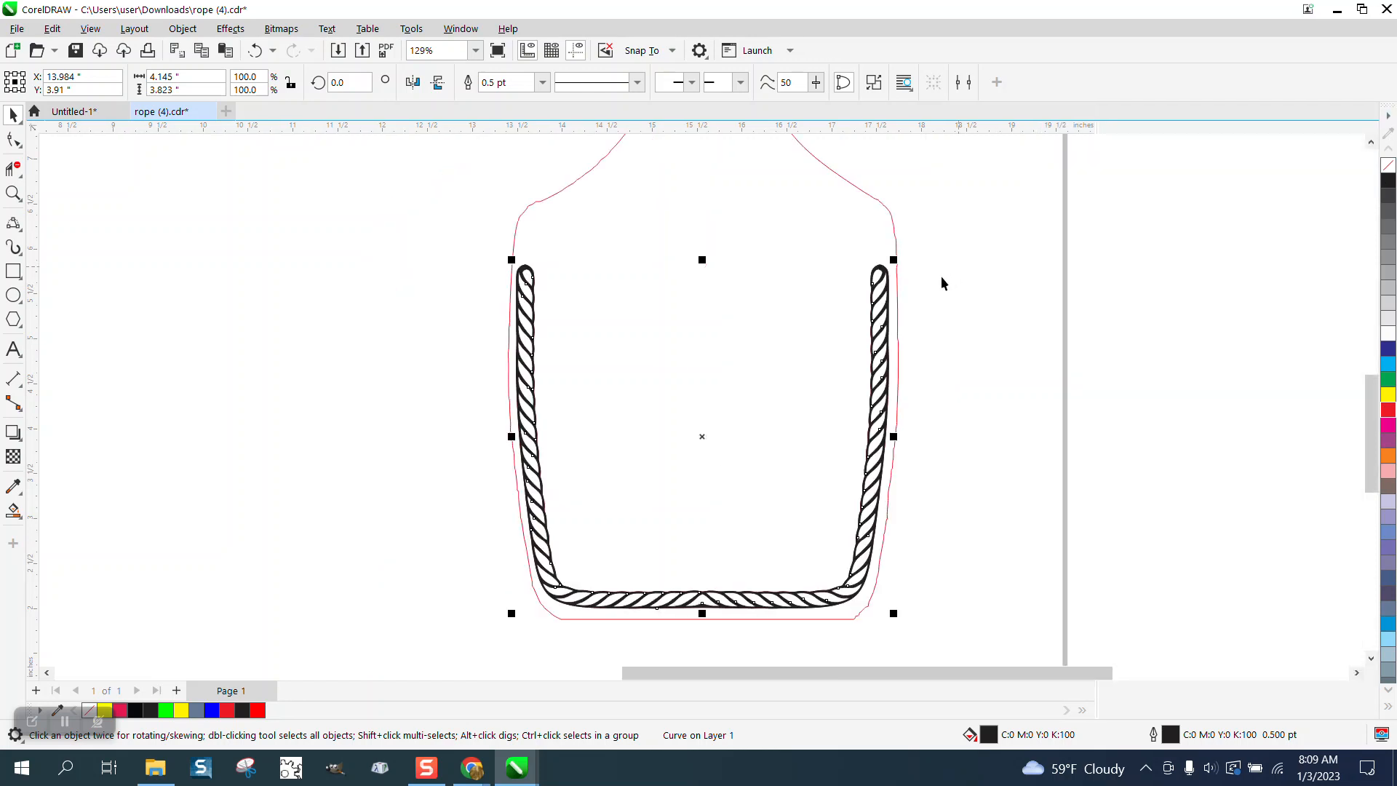